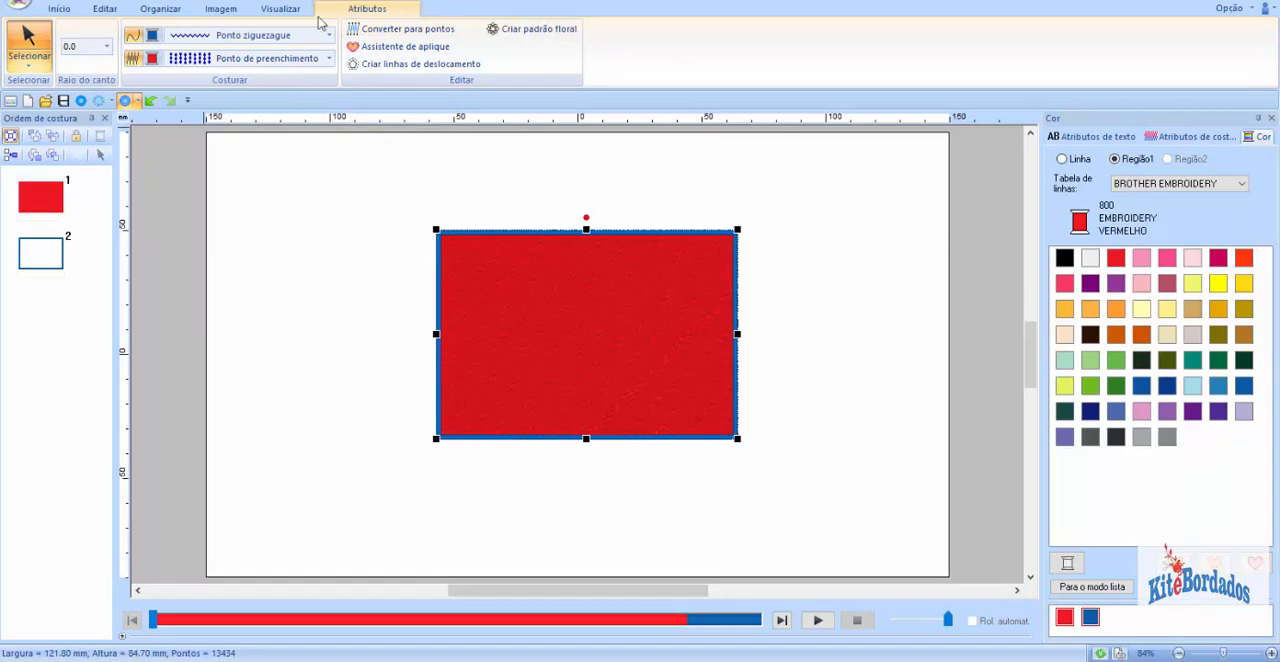
Step: Convert the rectangle into an appliqué with material cut, V-stitch tacking and a 3.0 mm satin cover stitch at 4.5 lines/mm
click(400, 46)
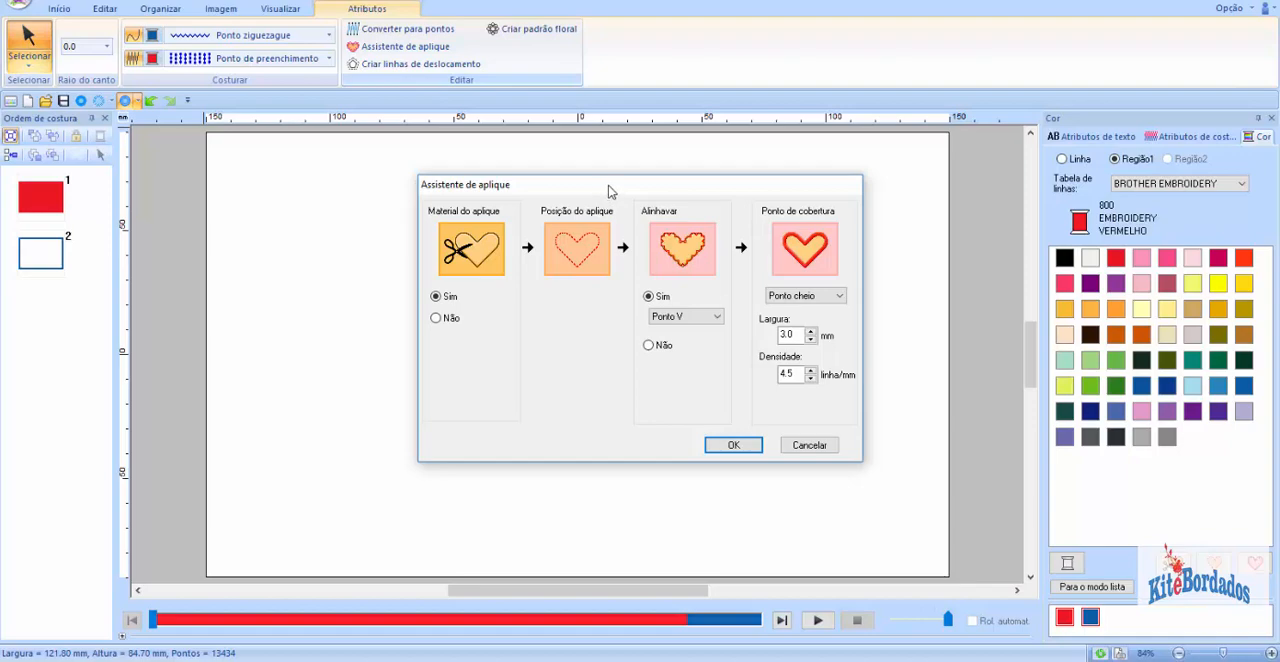
drag(612, 191, 947, 171)
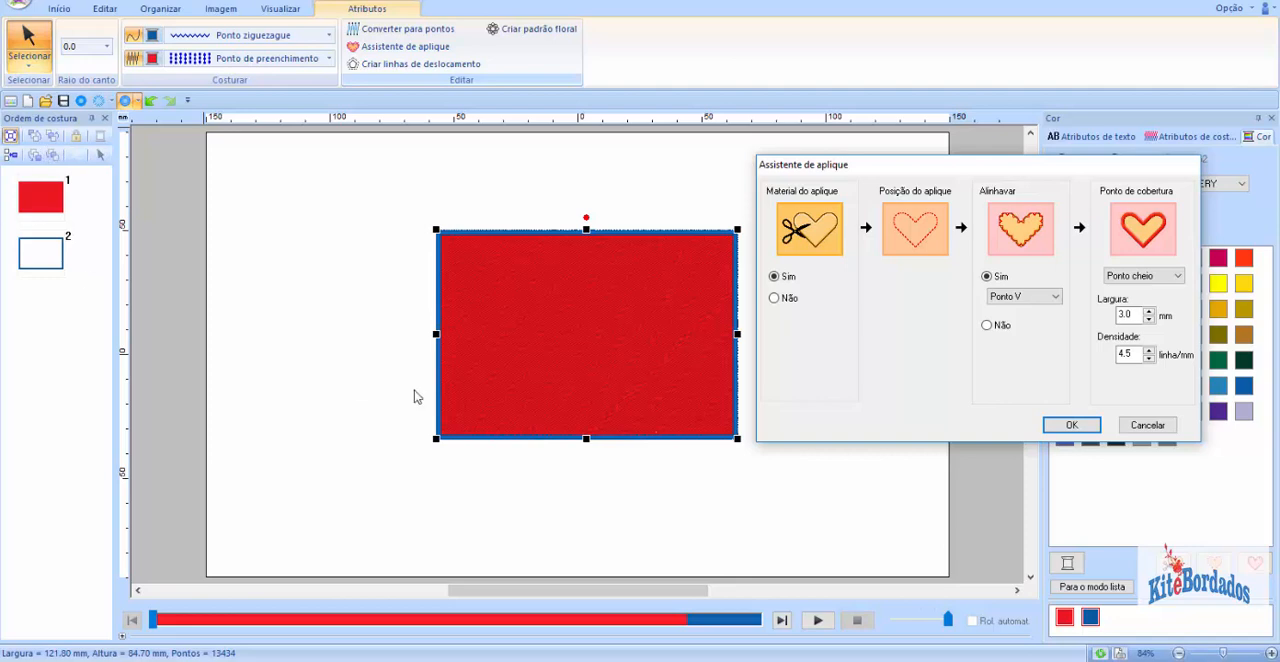
click(1066, 426)
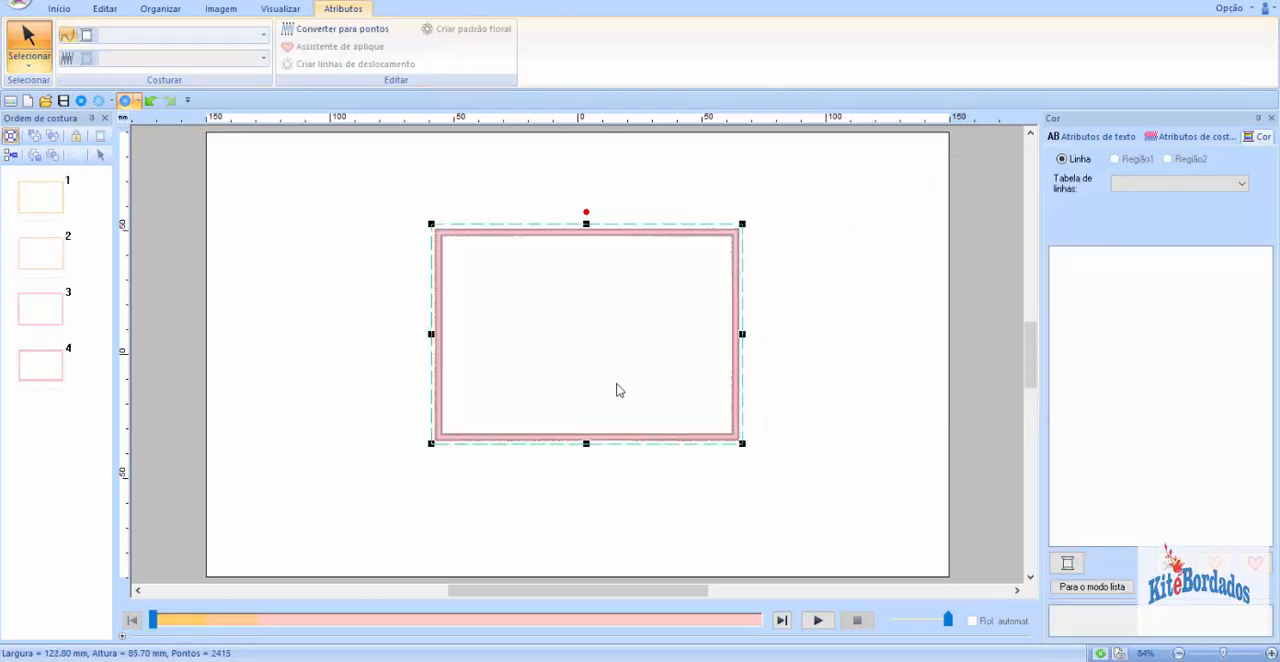
Step: Examine the rectangle's four appliqué stages together in the sewing order
drag(78, 182, 23, 417)
click(100, 196)
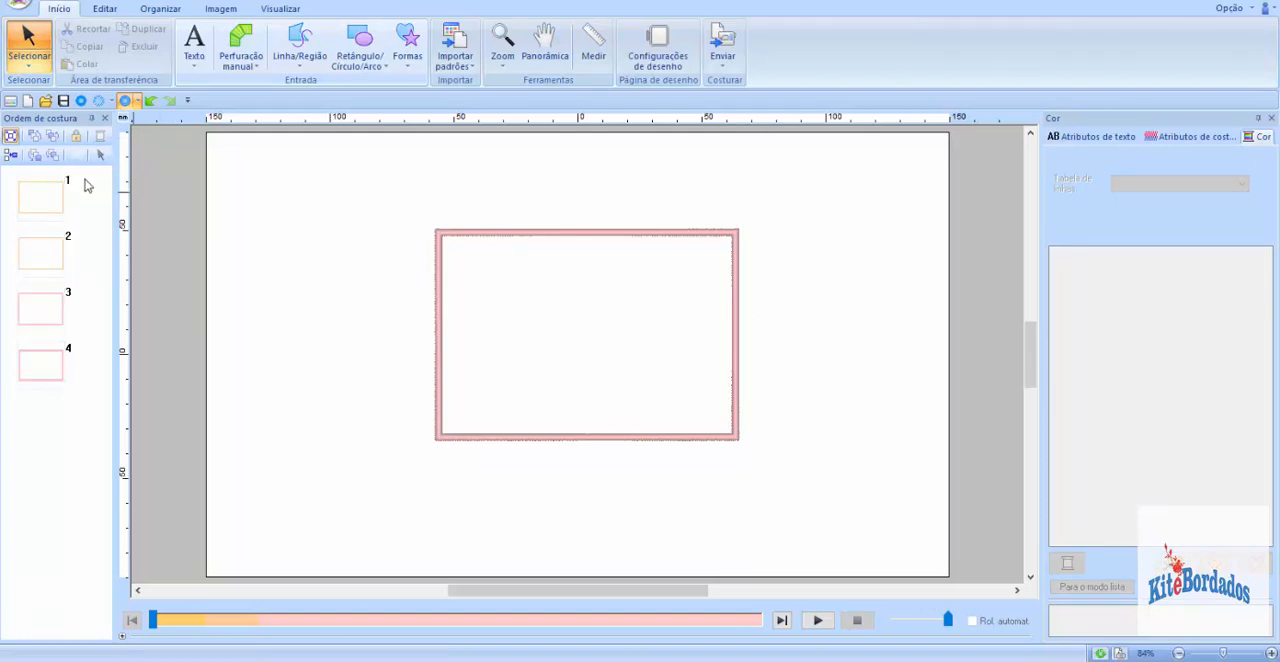
drag(80, 202, 31, 390)
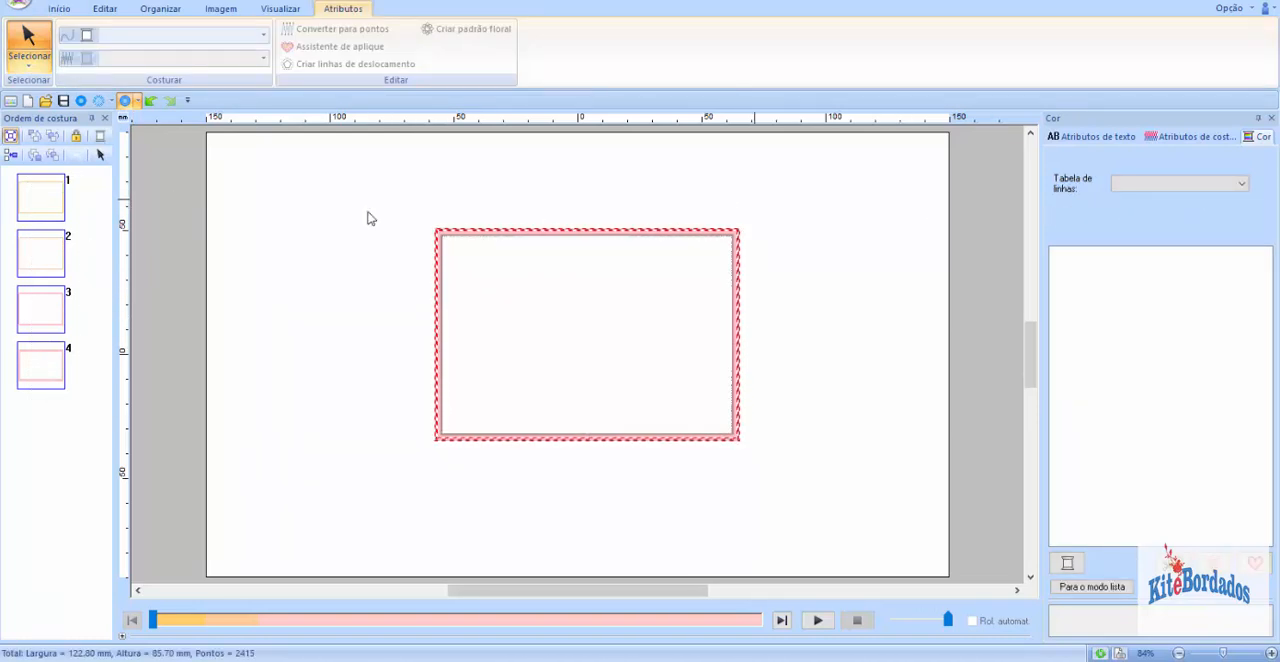
click(157, 214)
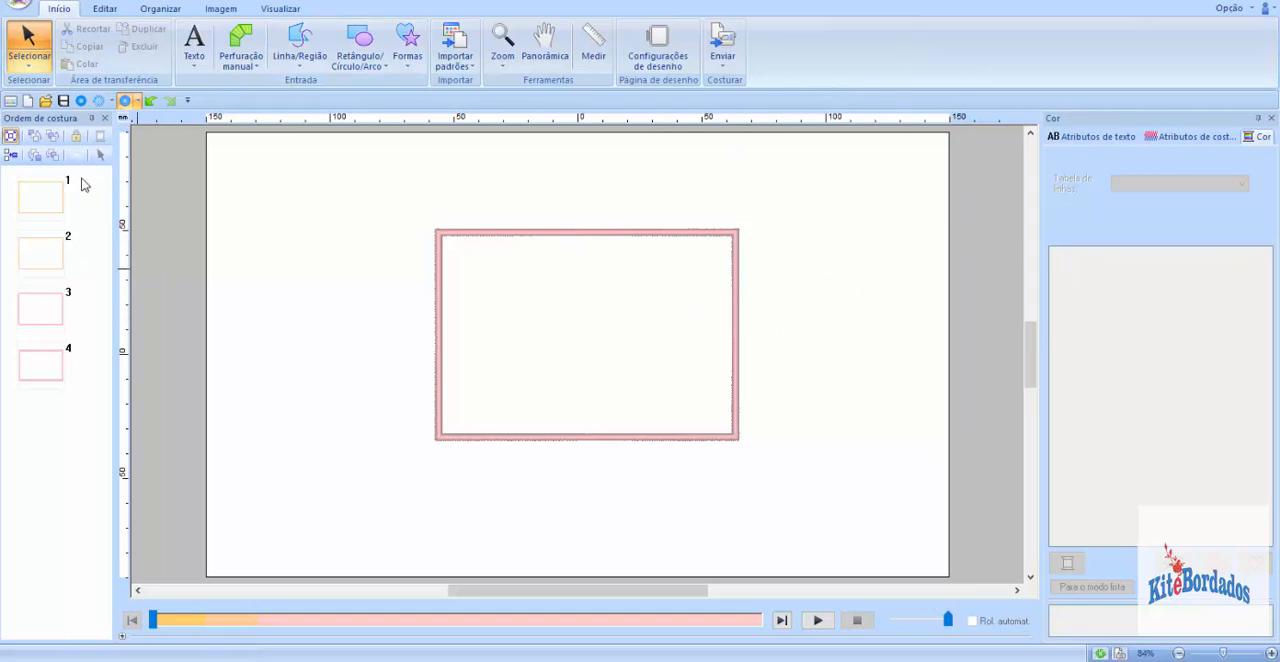
drag(81, 177, 26, 408)
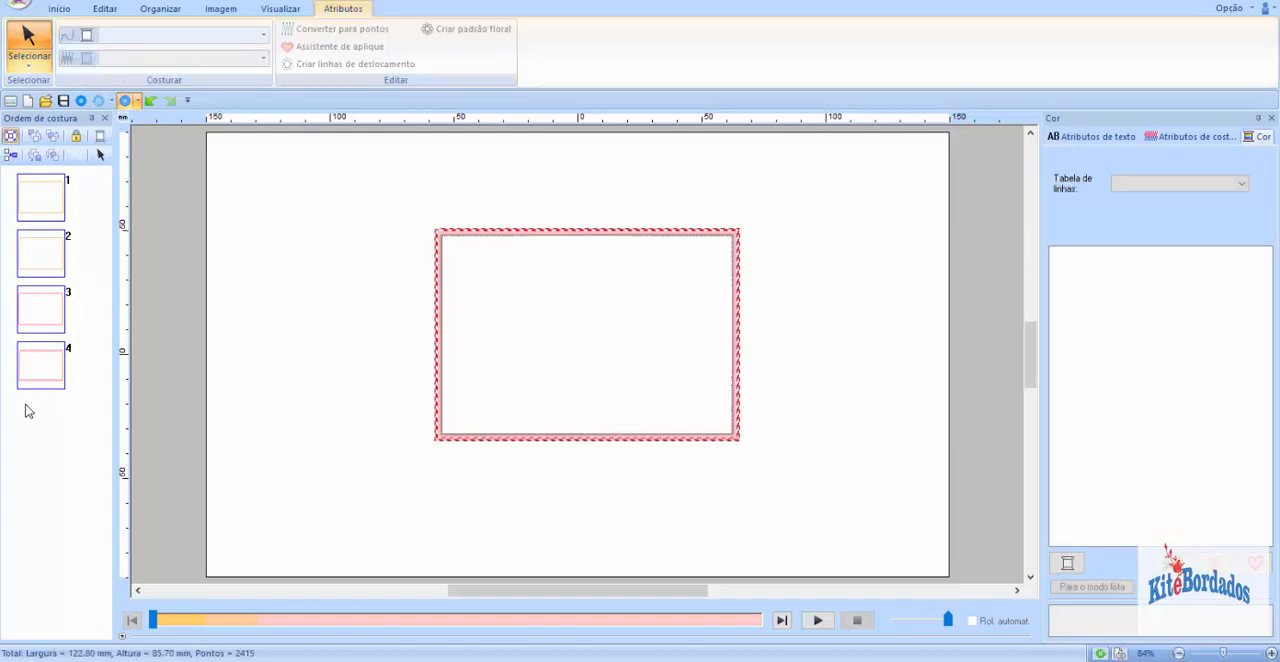
click(91, 189)
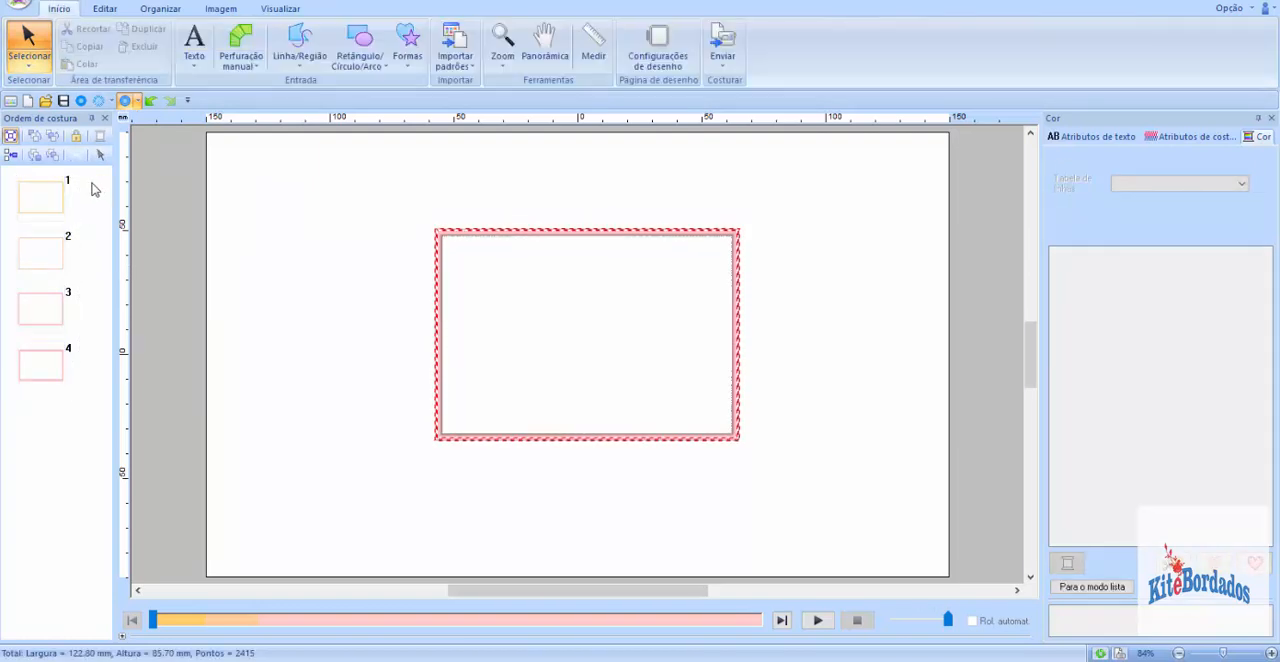
drag(91, 189, 28, 402)
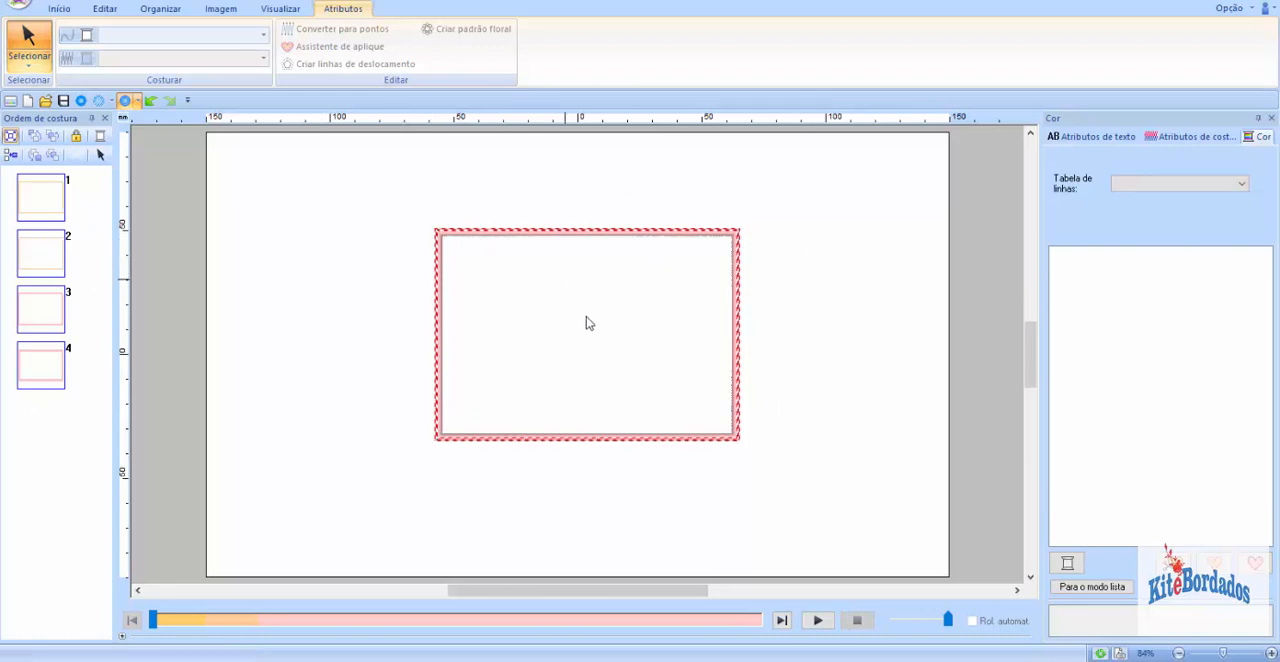
click(57, 486)
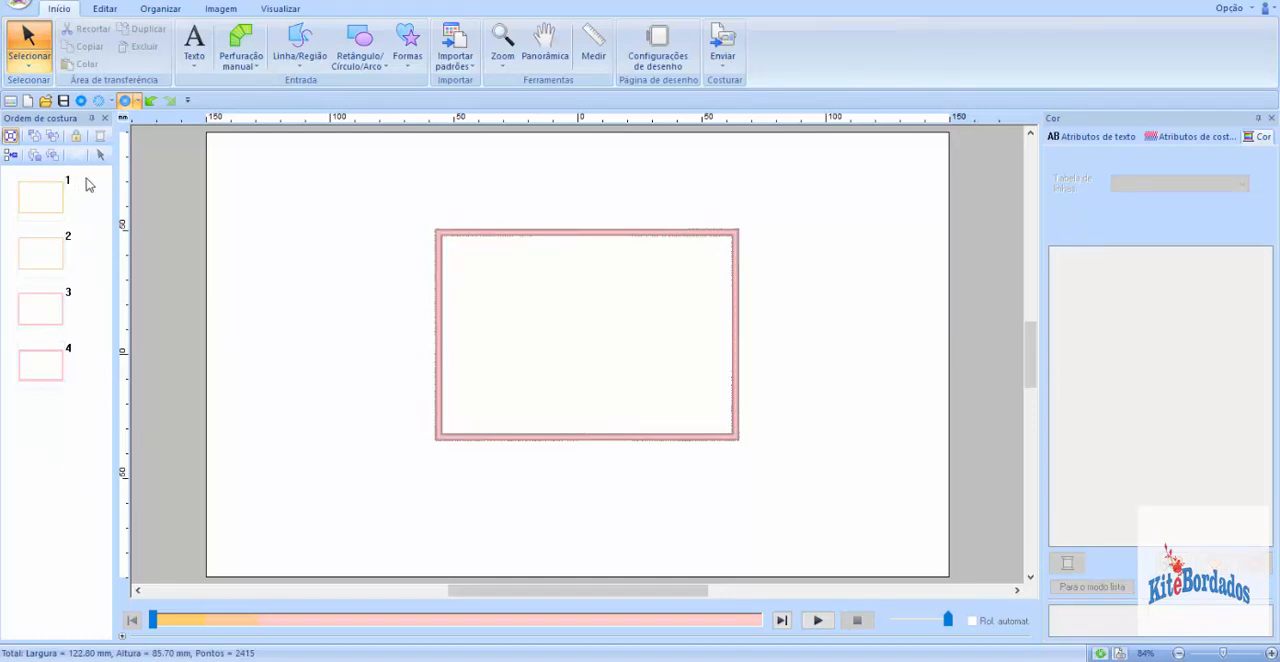
drag(82, 177, 32, 414)
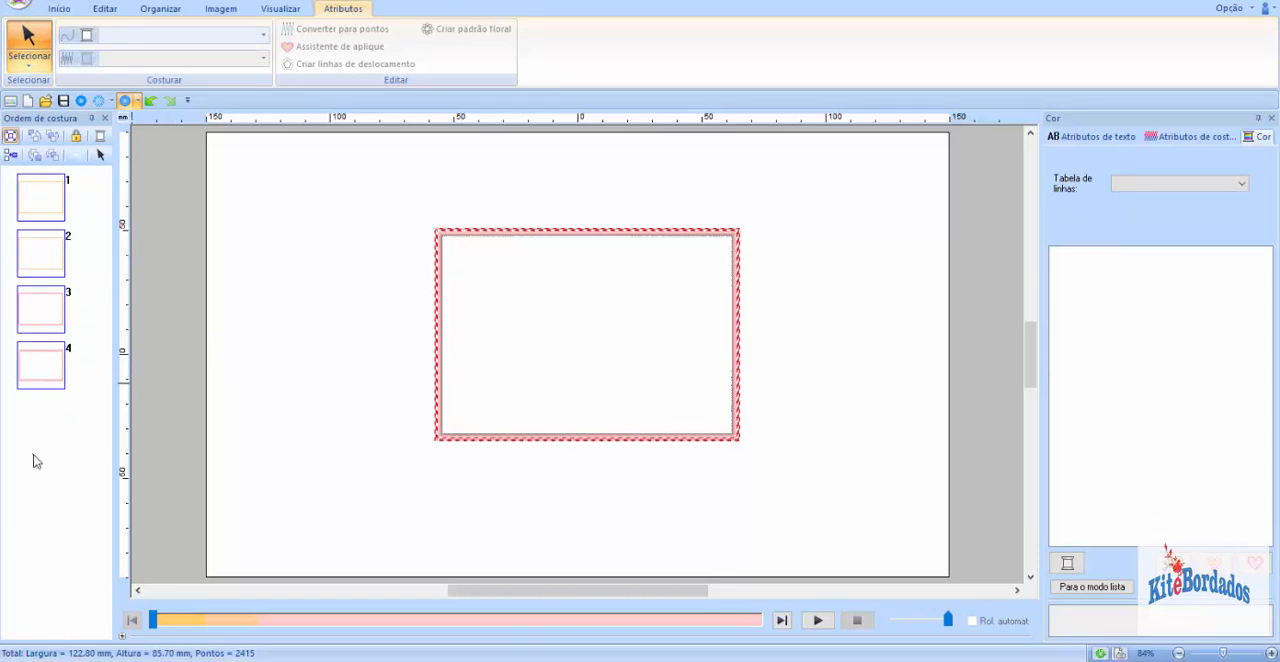
click(55, 421)
Step: Draw a circle about 56.5 mm wide and 51.7 mm high inside the rectangle
click(362, 56)
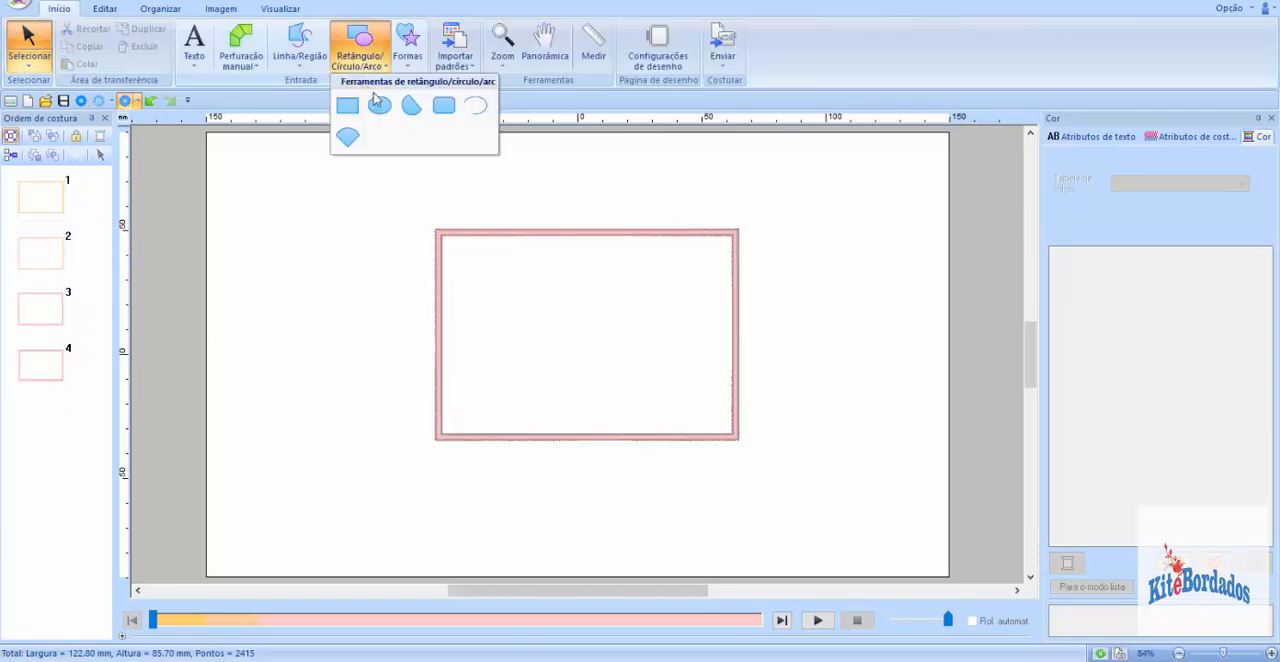
click(378, 104)
drag(531, 285, 670, 408)
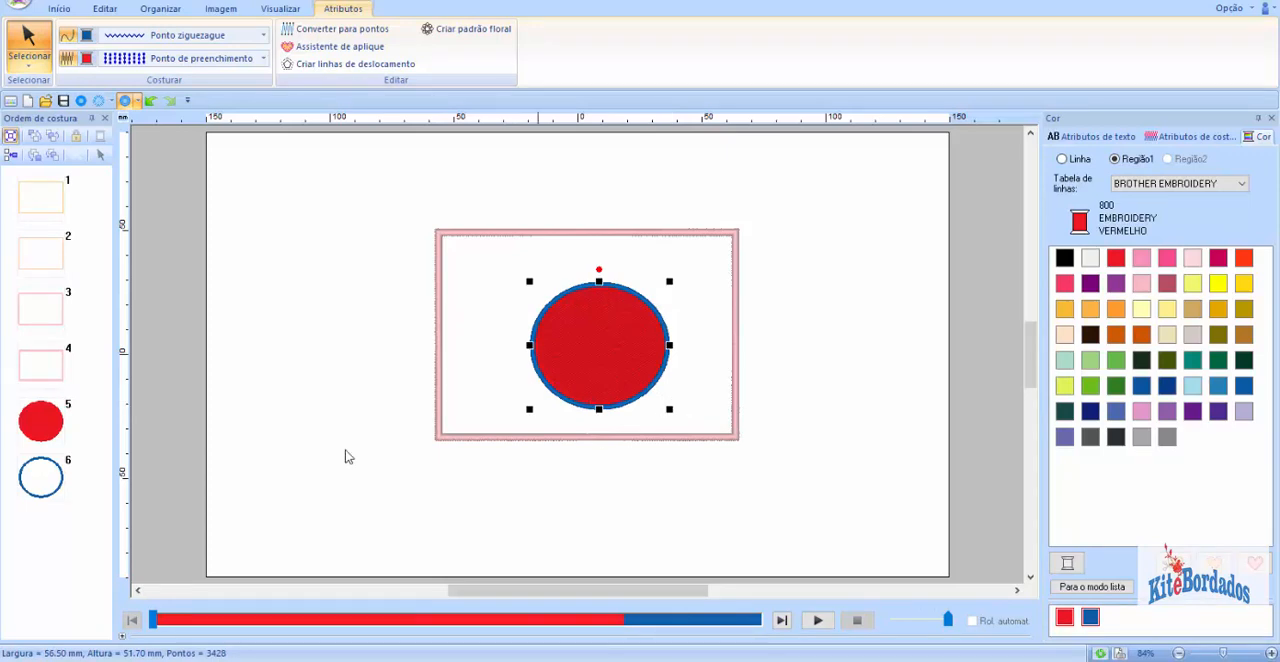
Step: Convert the circle into an appliqué with material cut, V-stitch tacking and a 3.0 mm satin cover stitch at 4.5 lines/mm
click(55, 437)
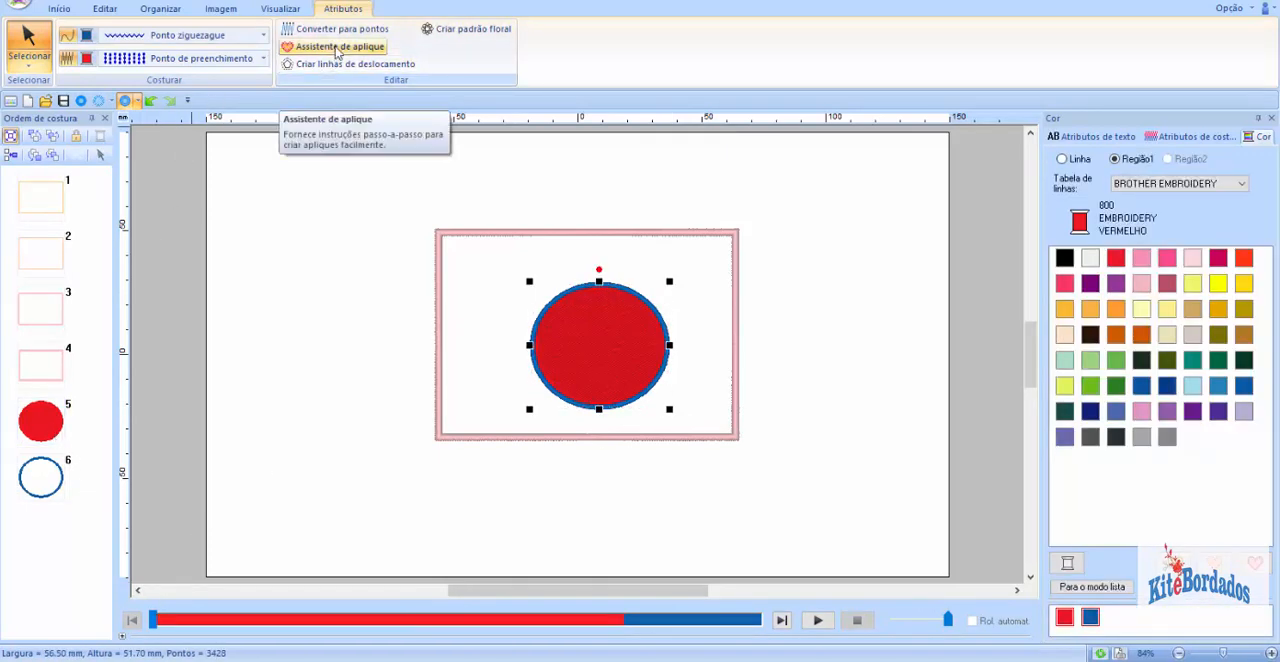
click(337, 50)
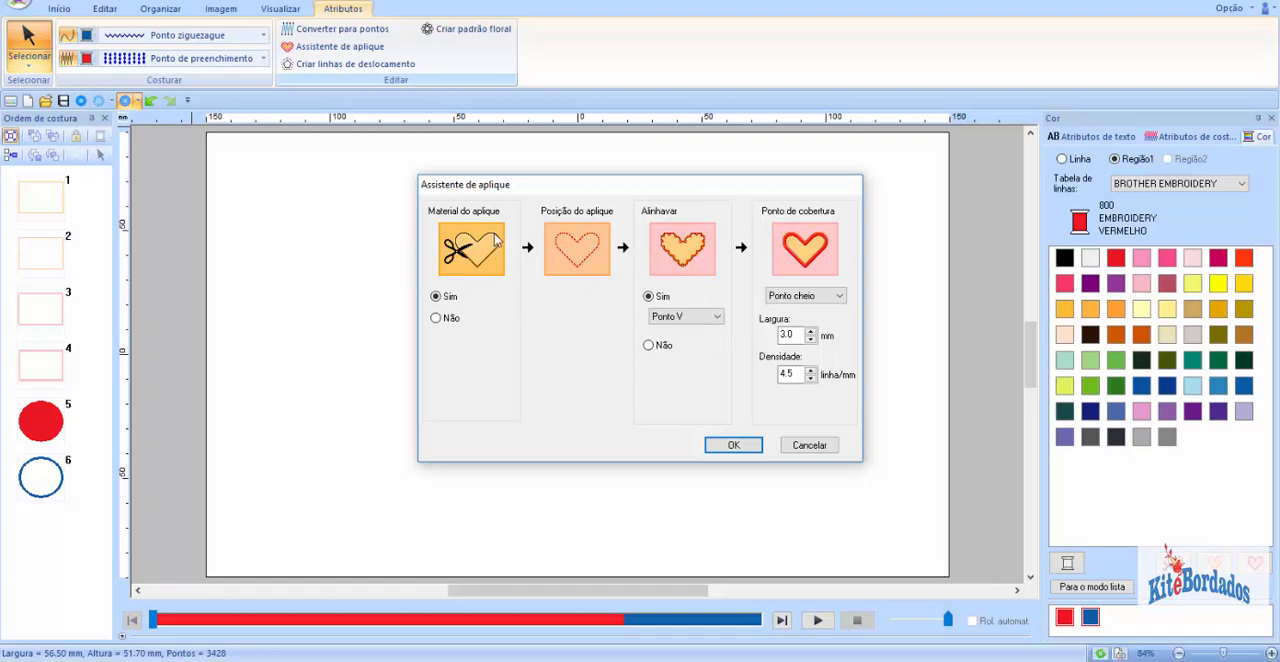
click(735, 447)
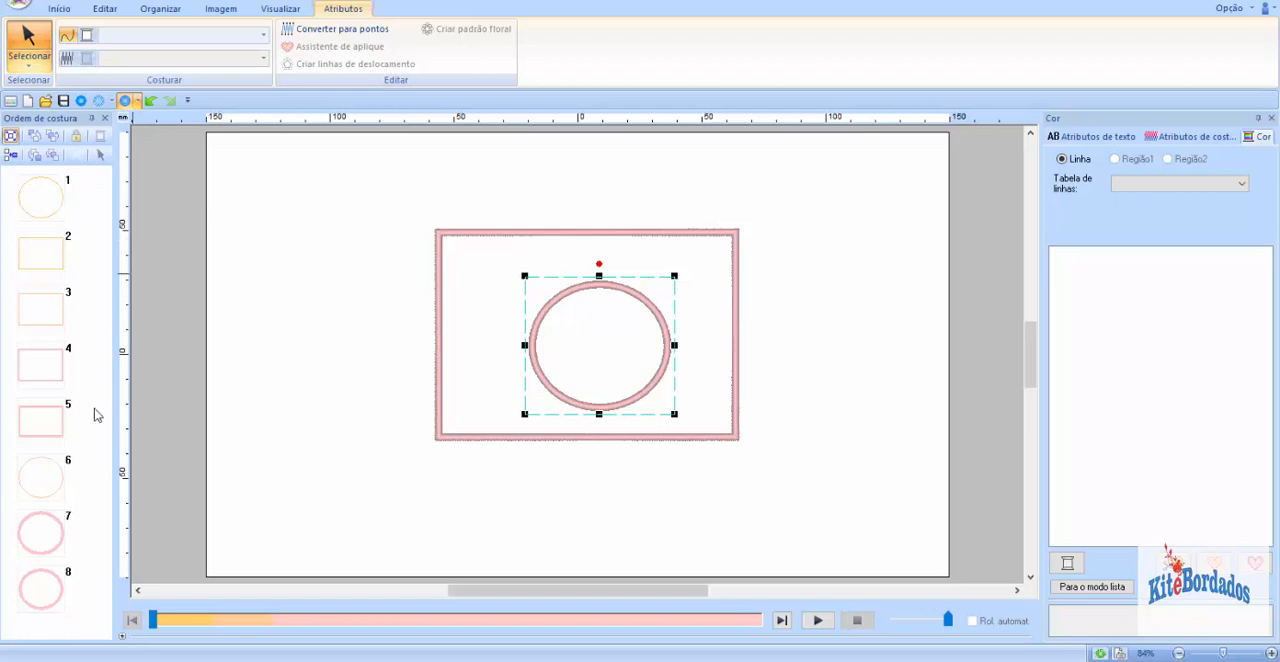
Step: Move the circle's material cut layer to fifth in the sewing order, grouping it with the circle's other appliqué layers
click(44, 198)
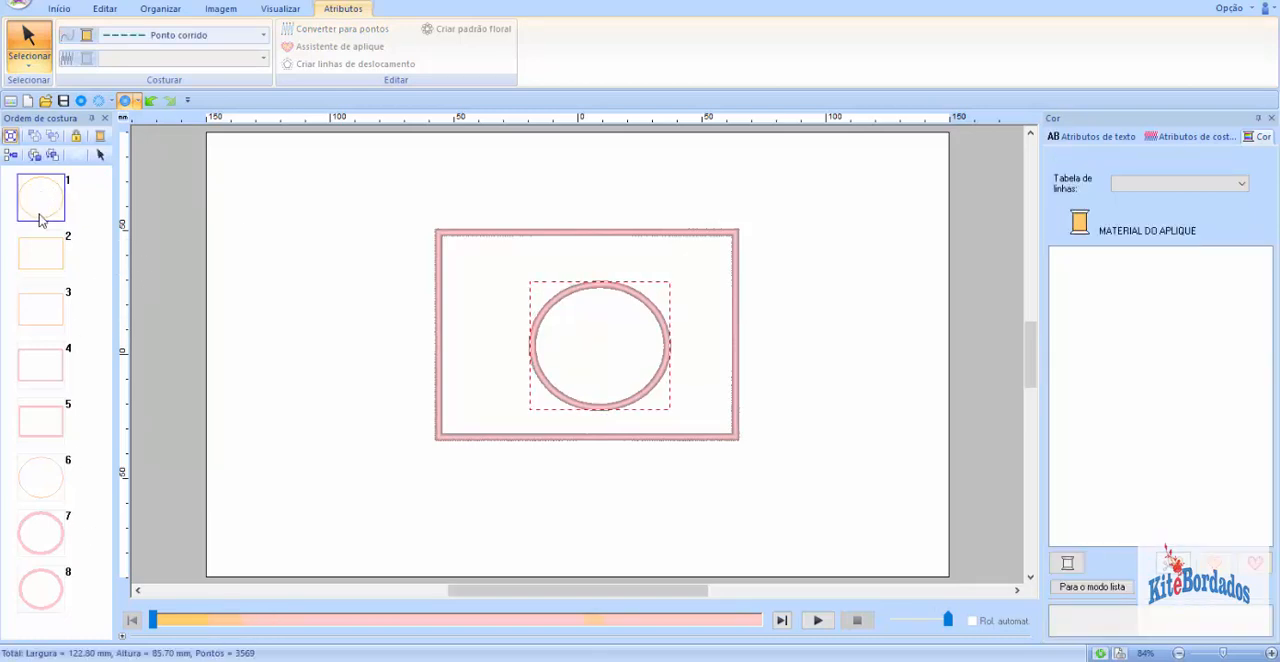
drag(44, 198, 44, 463)
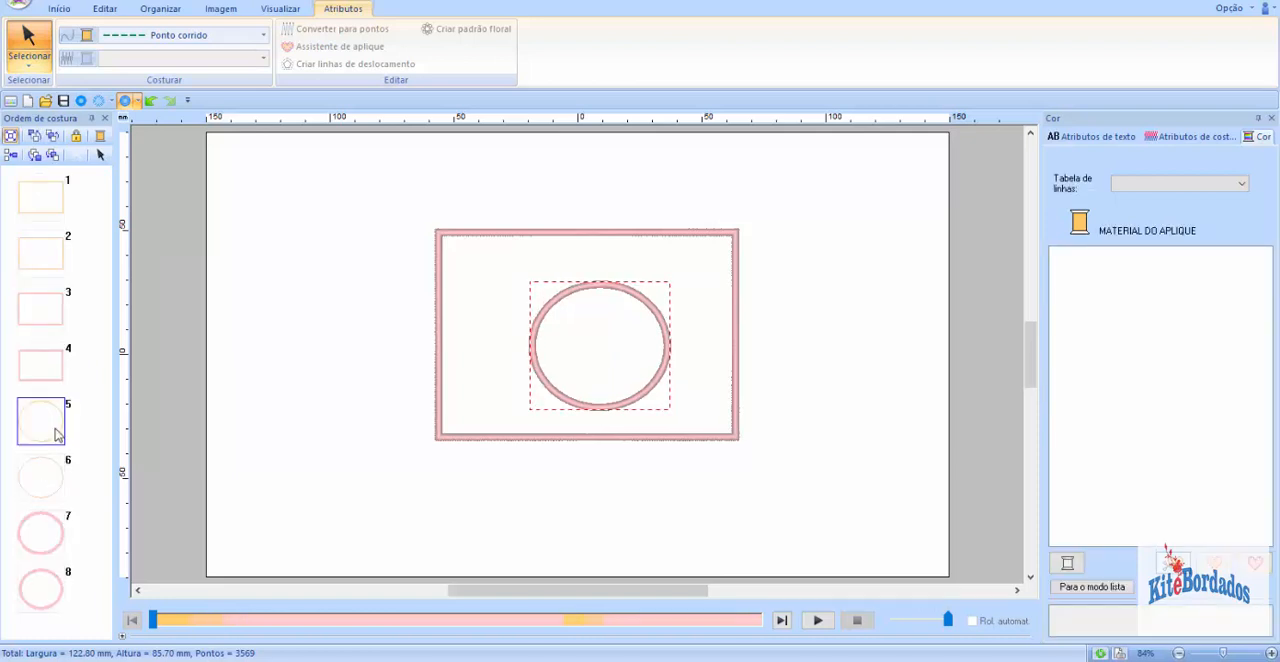
drag(94, 407, 50, 608)
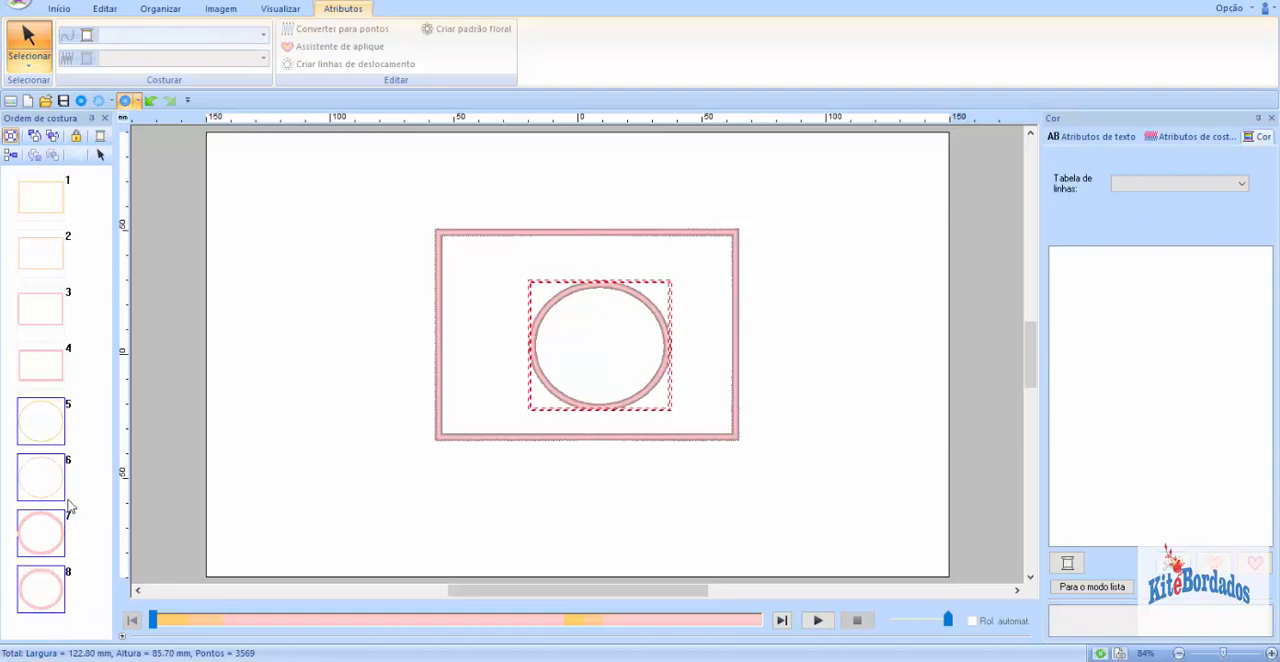
click(99, 416)
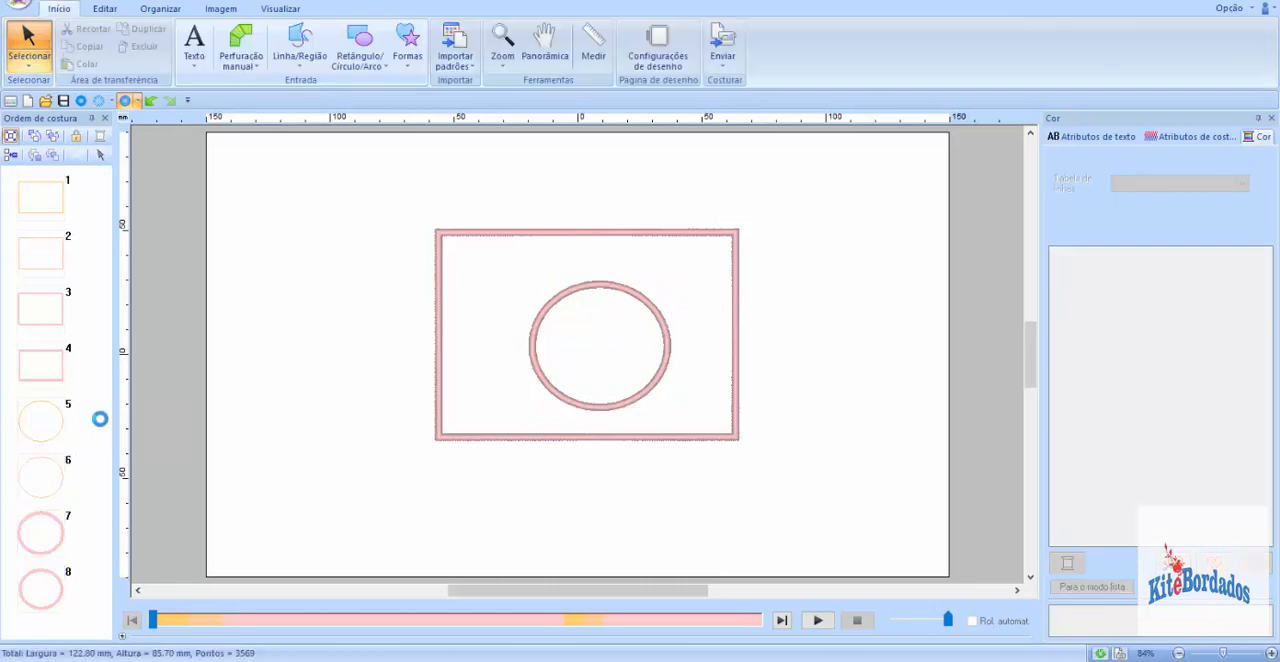
Step: Check the stitch type and appliqué function of each of the circle's four layers in the sewing order
click(50, 420)
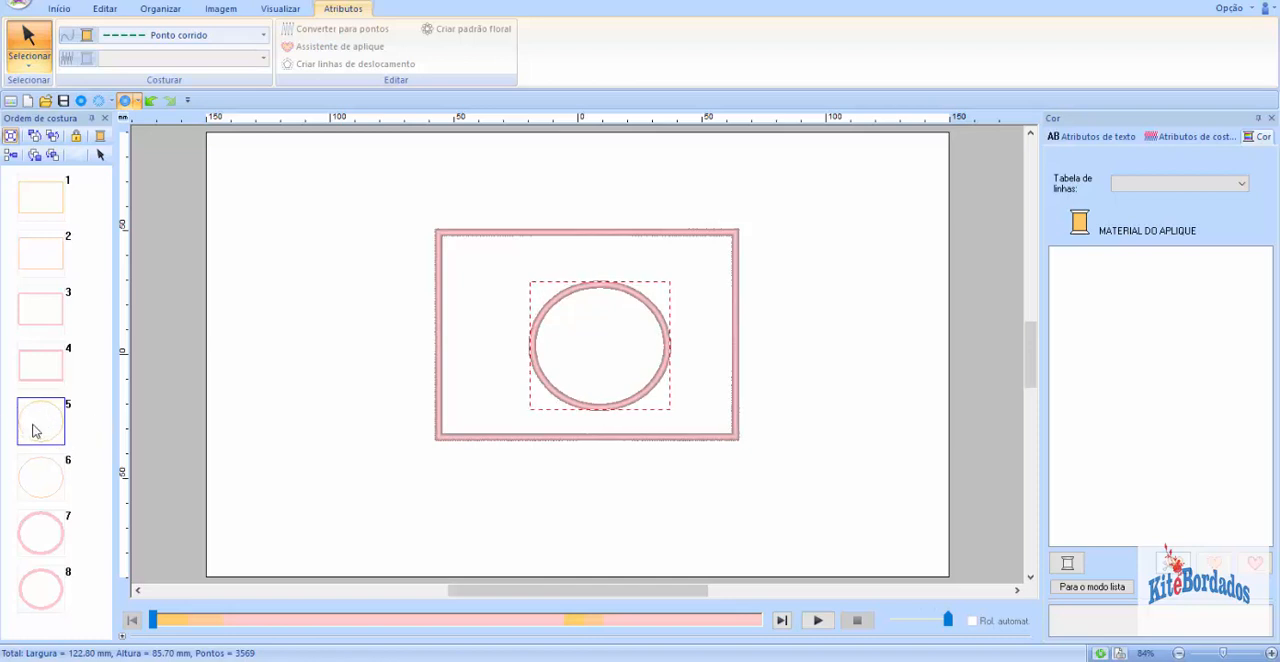
click(50, 476)
click(42, 428)
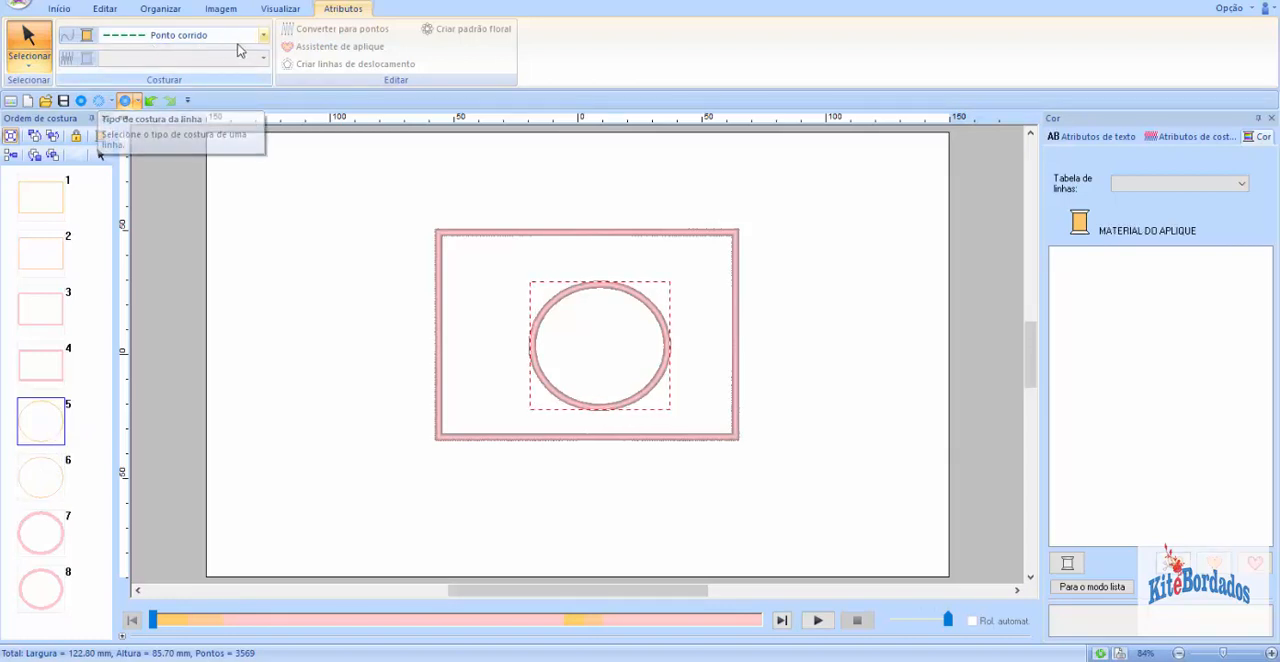
click(46, 476)
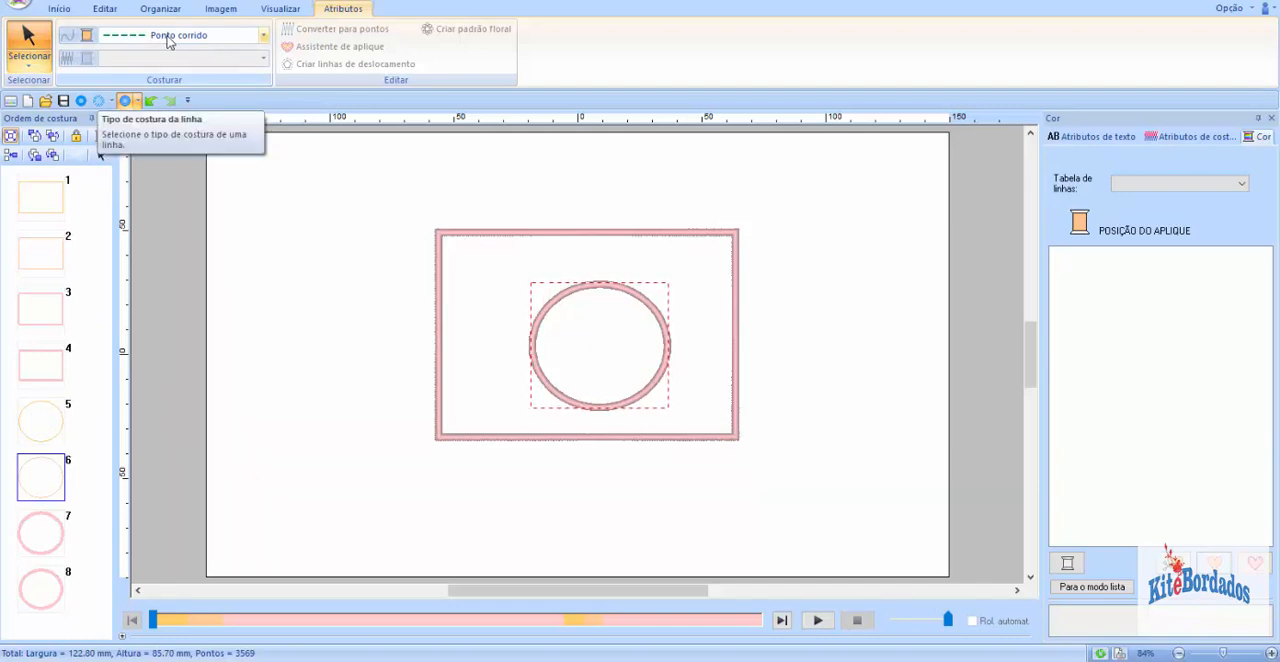
click(40, 530)
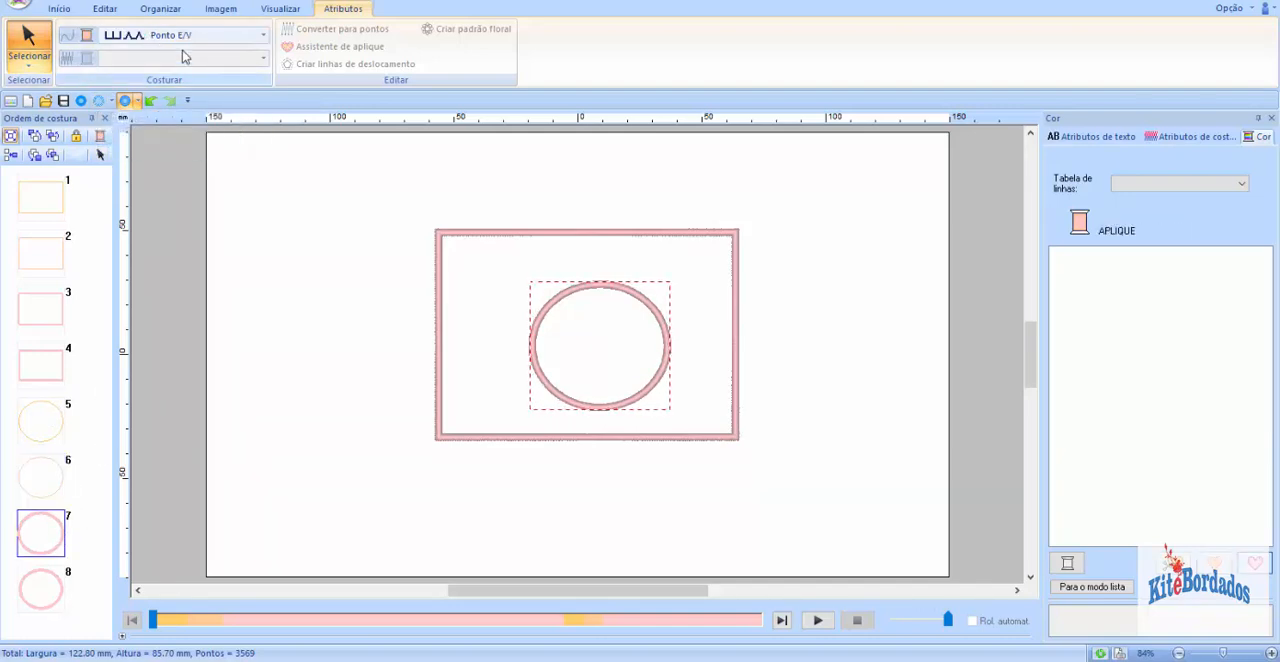
click(45, 588)
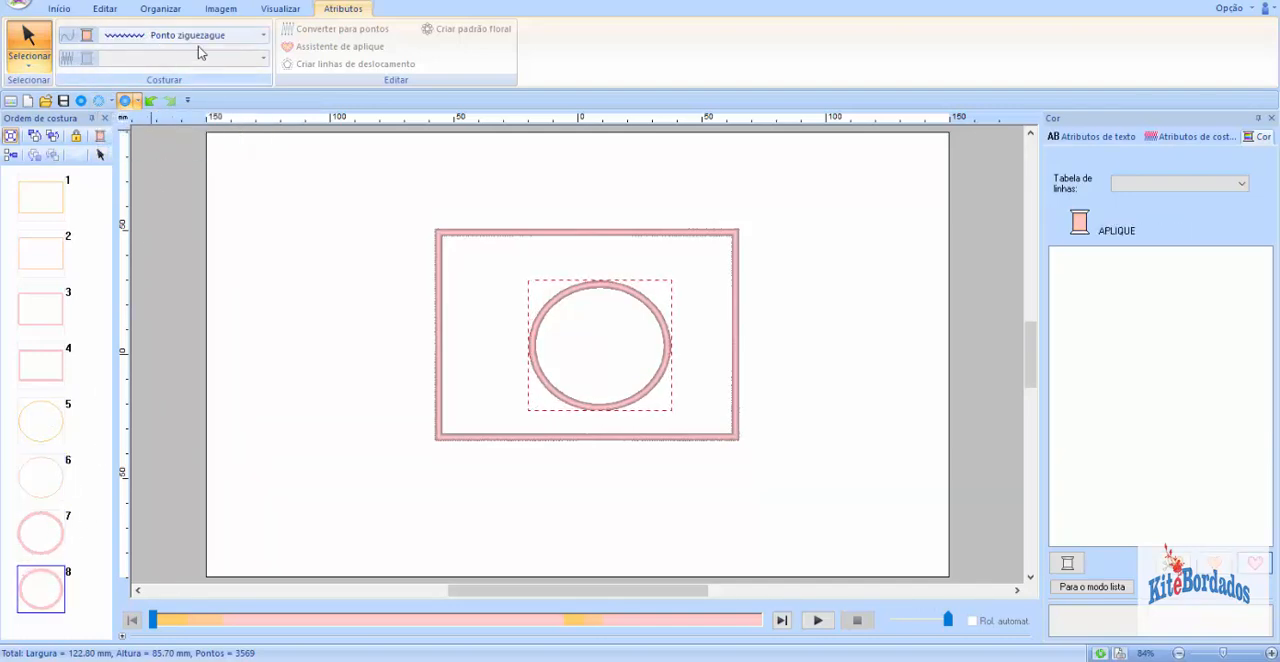
click(45, 418)
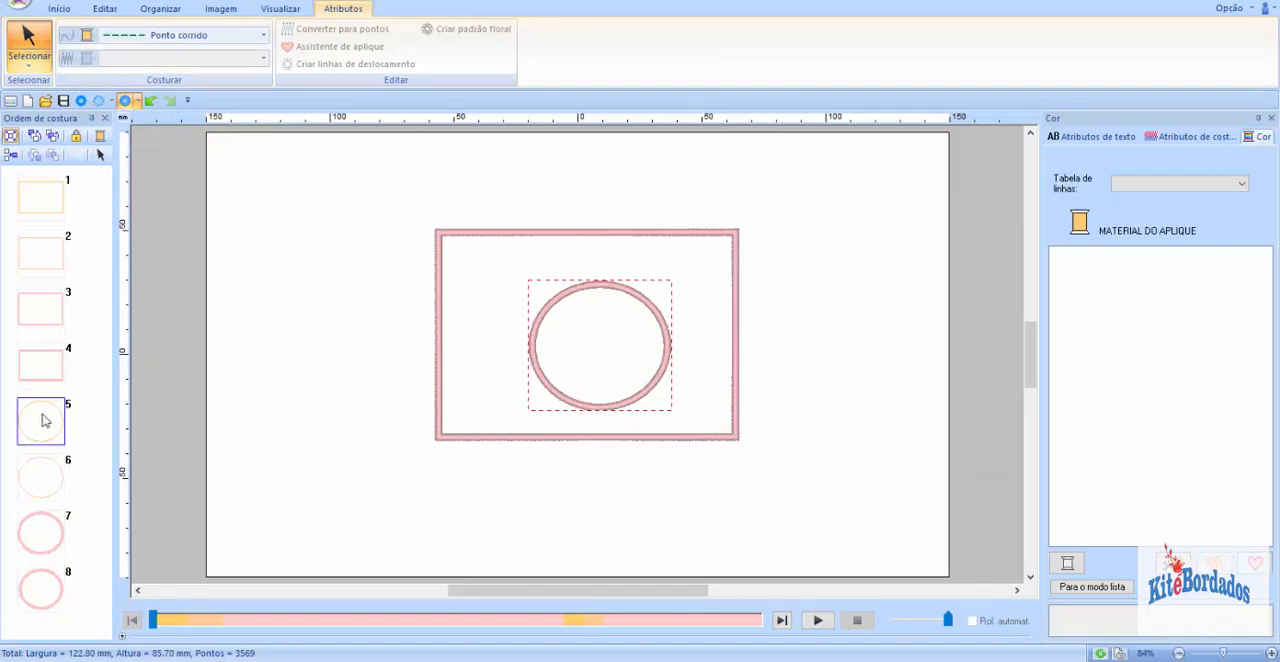
click(58, 467)
click(60, 425)
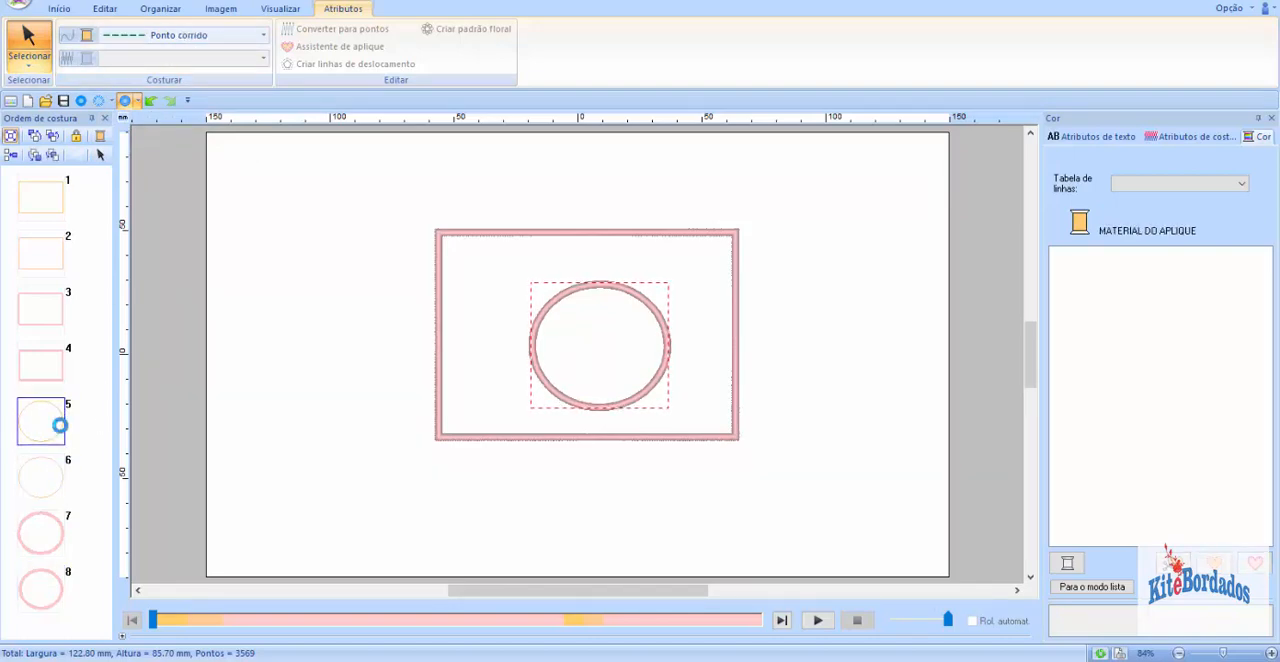
click(40, 475)
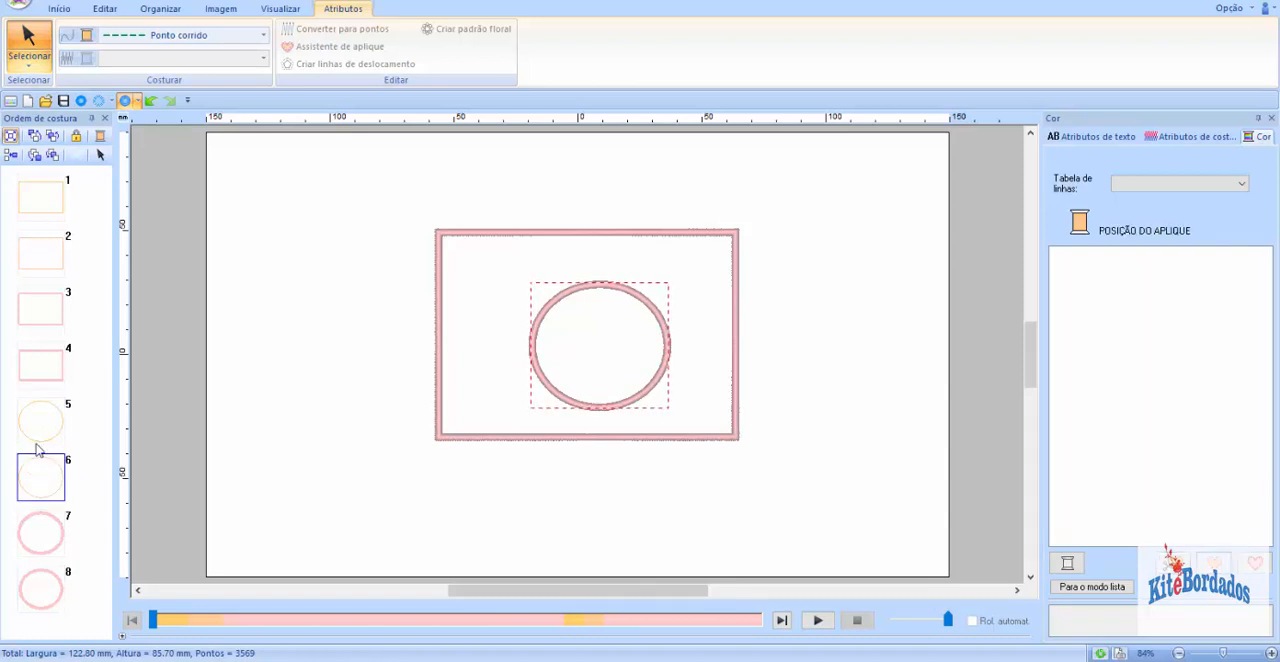
click(43, 432)
click(55, 465)
Step: Move the circle's appliqué position layer ahead of its material cut layer in the sewing order
click(40, 442)
click(40, 489)
drag(42, 488, 40, 421)
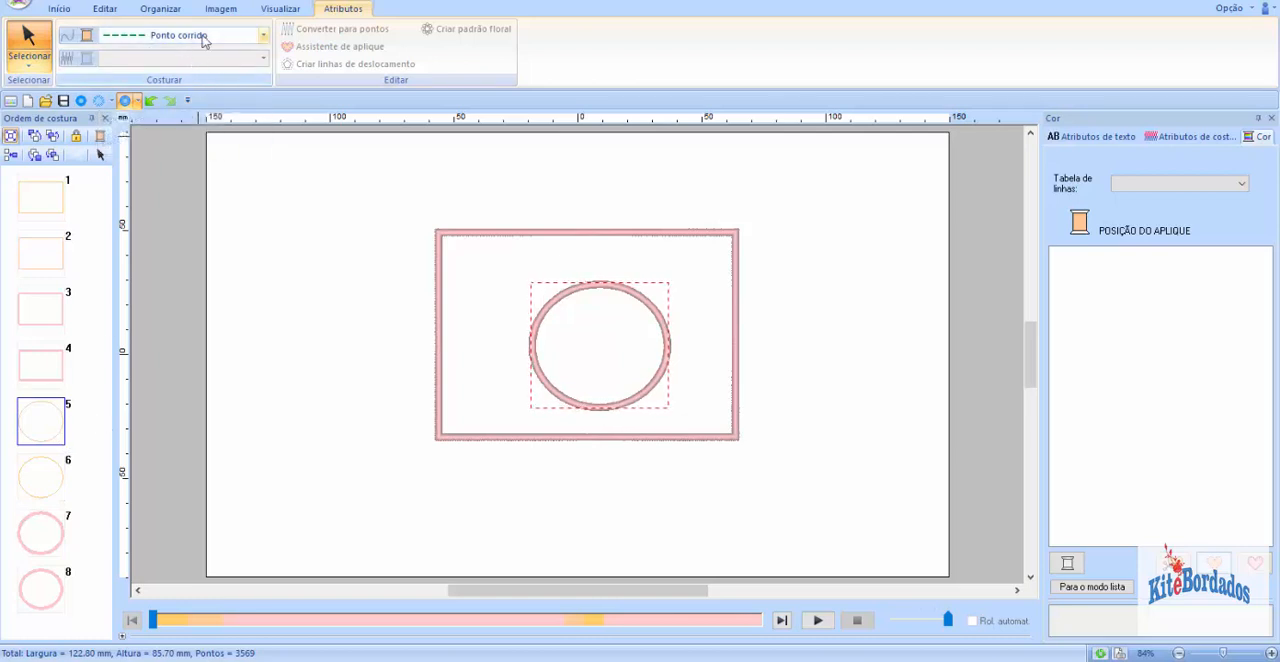
Step: Compare the circle's position and material layers, and review its four layers as a group in the sewing order
click(45, 472)
click(43, 429)
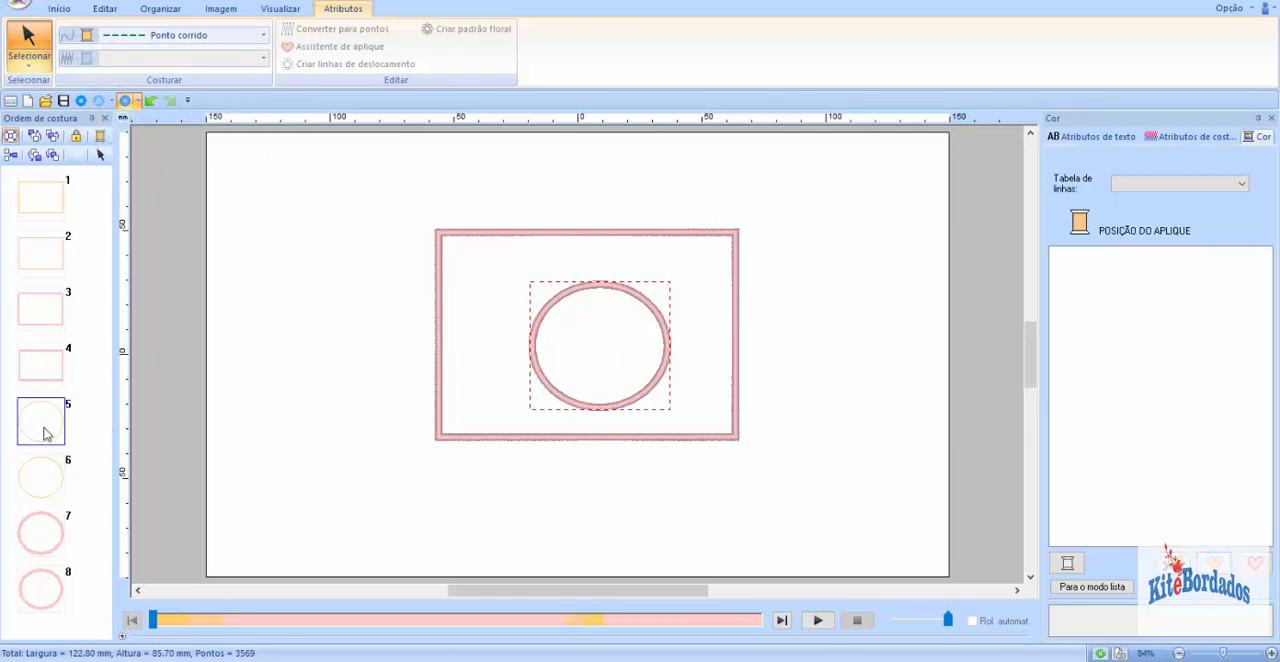
click(48, 485)
click(50, 429)
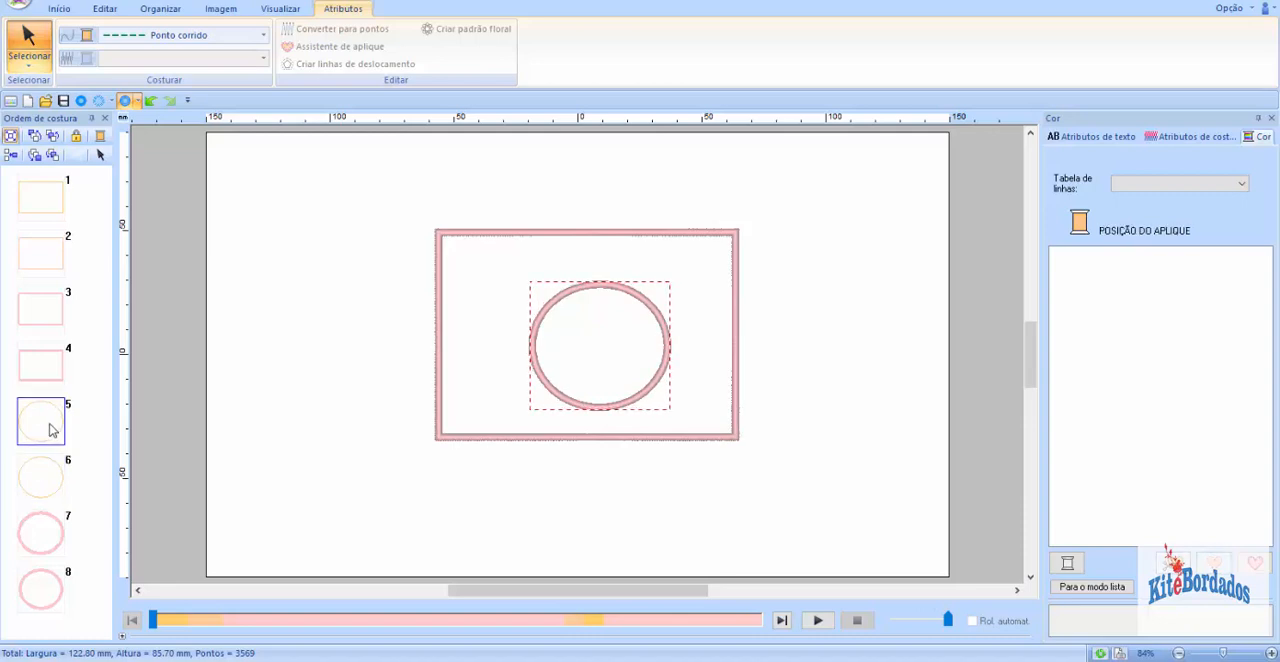
click(52, 476)
click(52, 420)
click(53, 477)
click(40, 420)
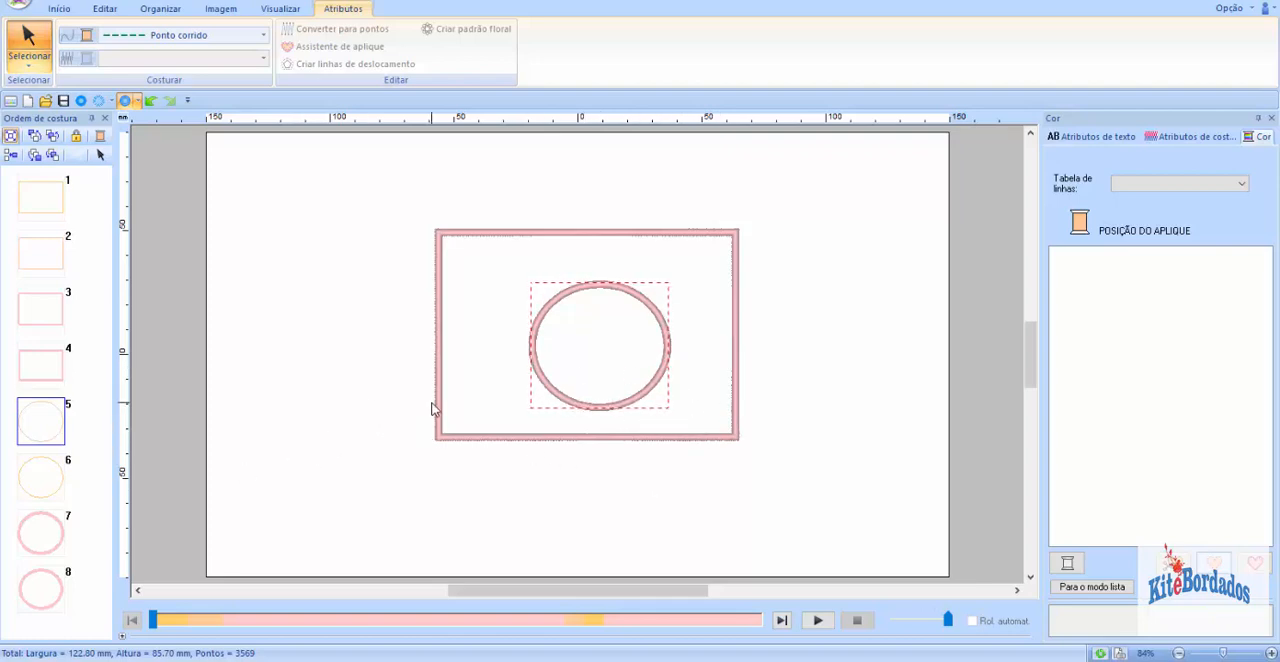
click(43, 474)
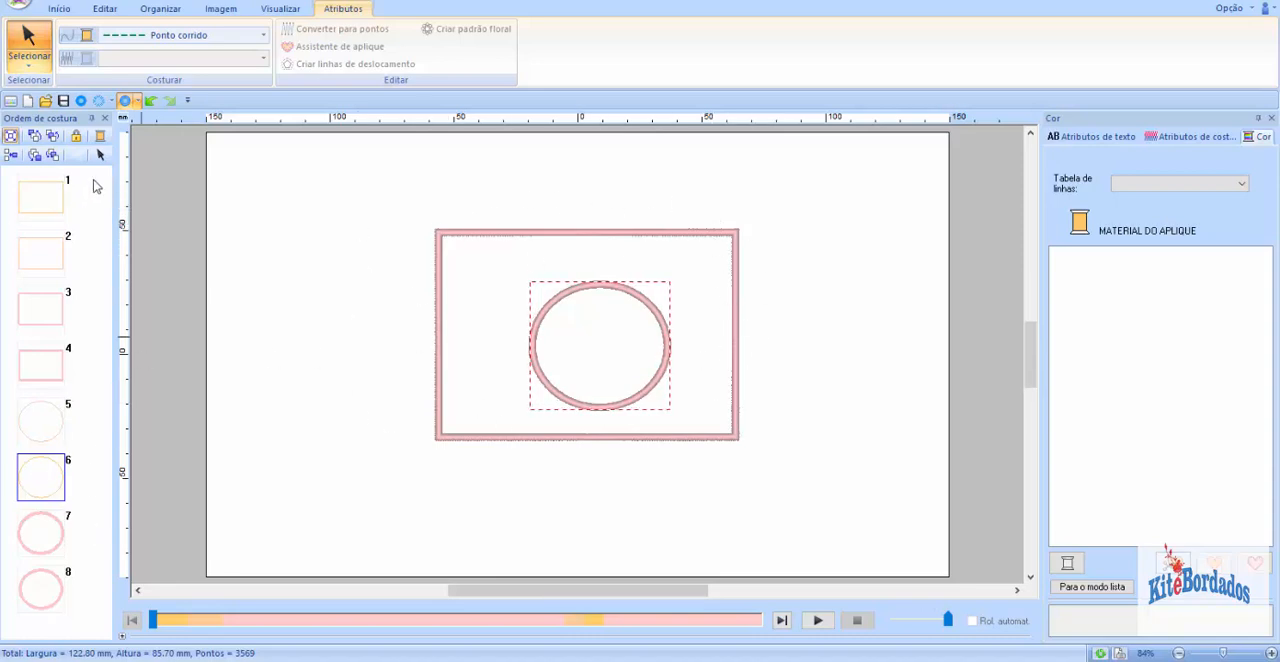
drag(92, 182, 77, 608)
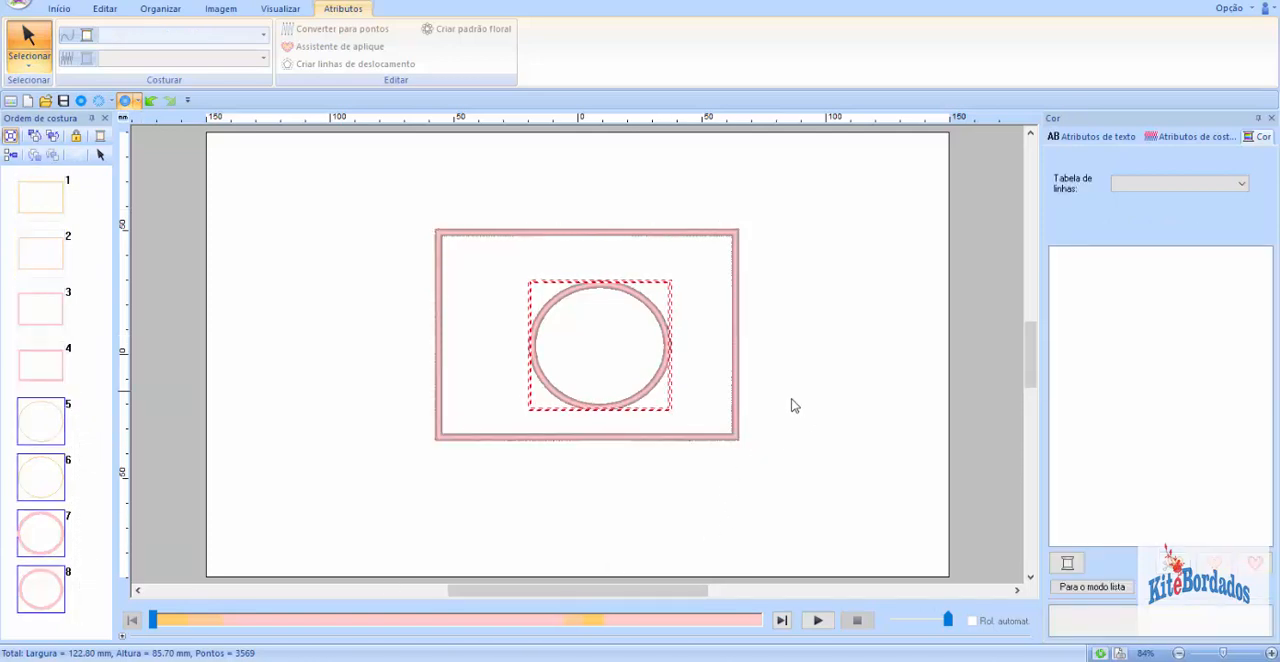
click(826, 411)
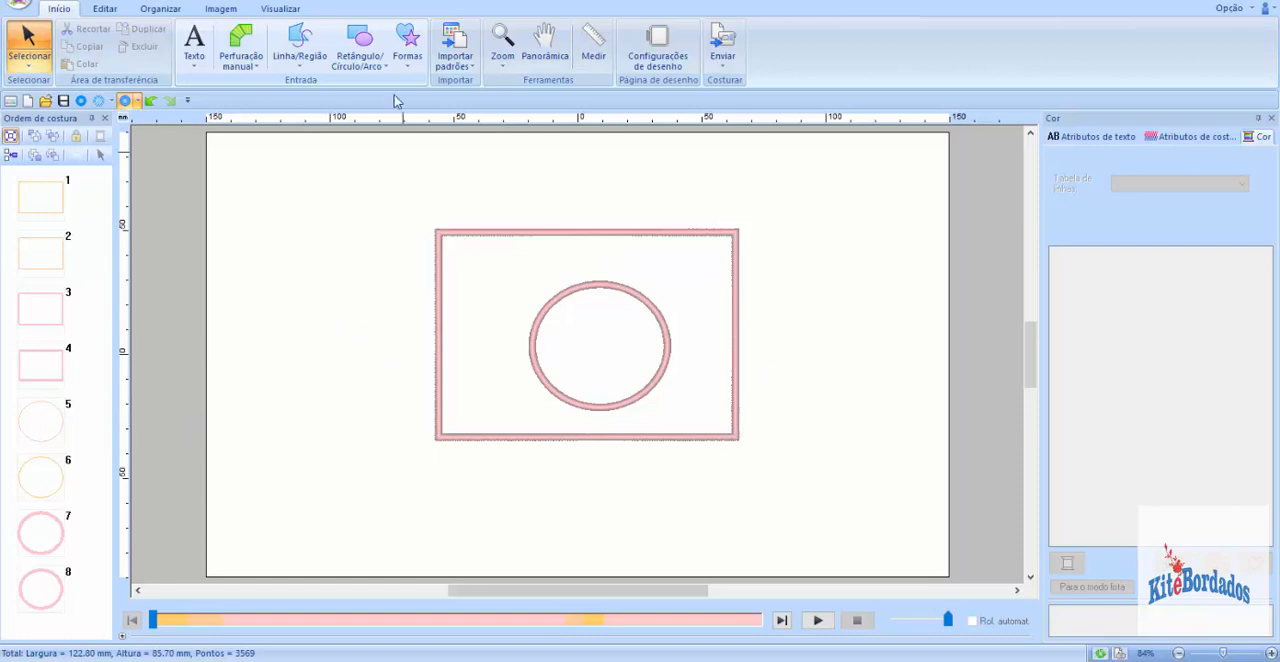
click(359, 52)
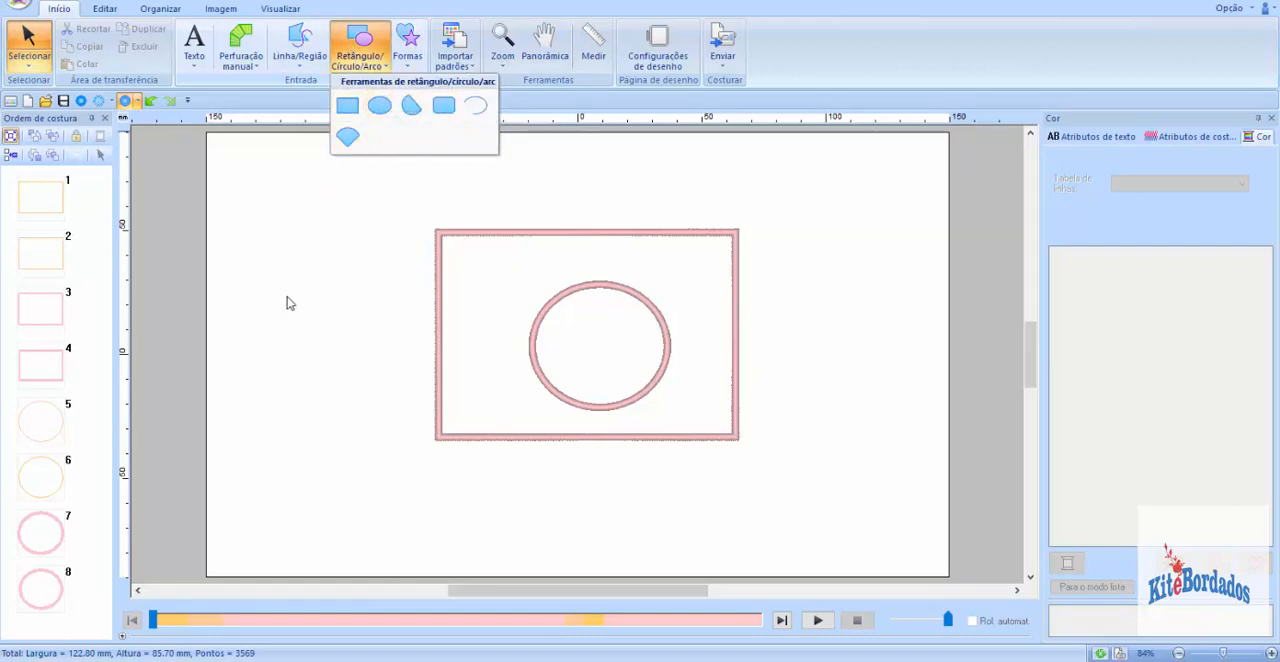
click(300, 256)
click(359, 52)
click(379, 105)
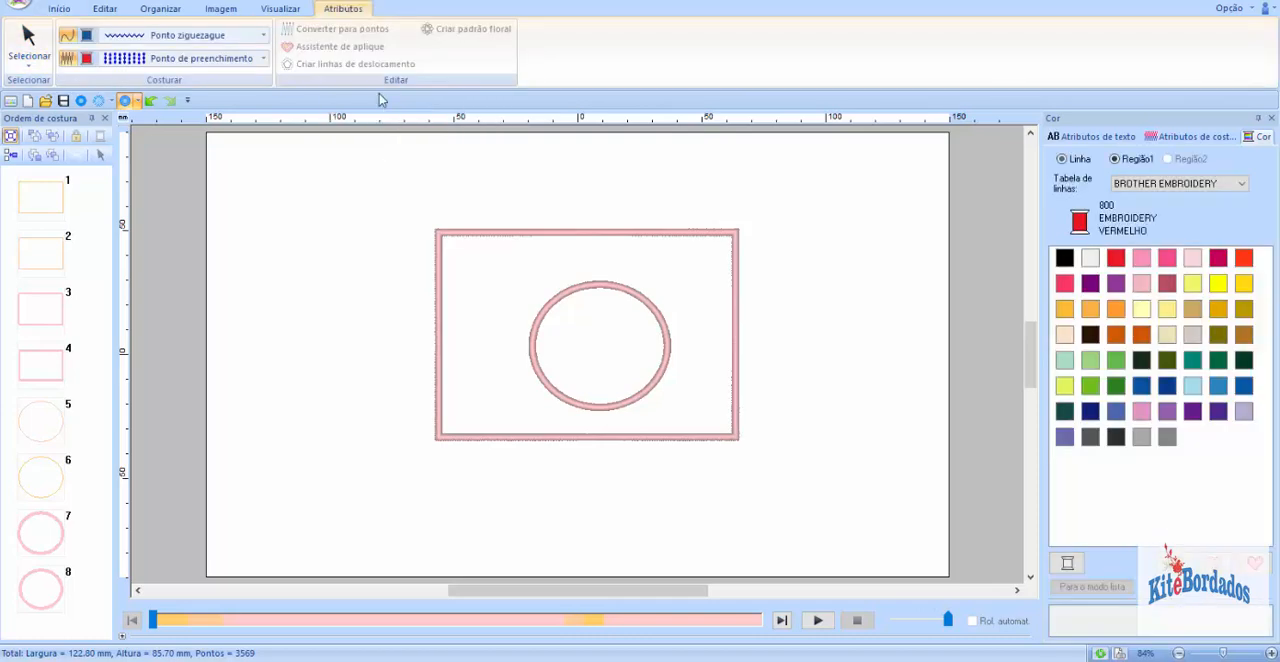
Step: Draw a triangle about 24 mm wide and 32 mm high inside the rectangle, beside the circle
click(64, 10)
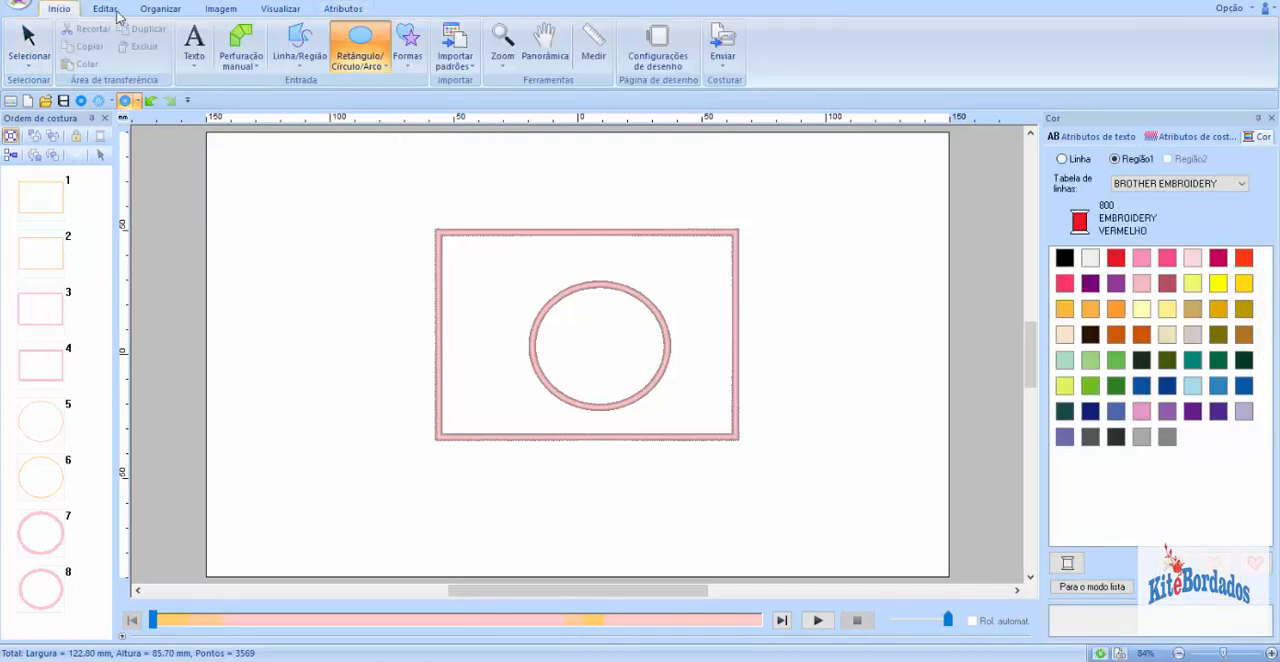
click(408, 40)
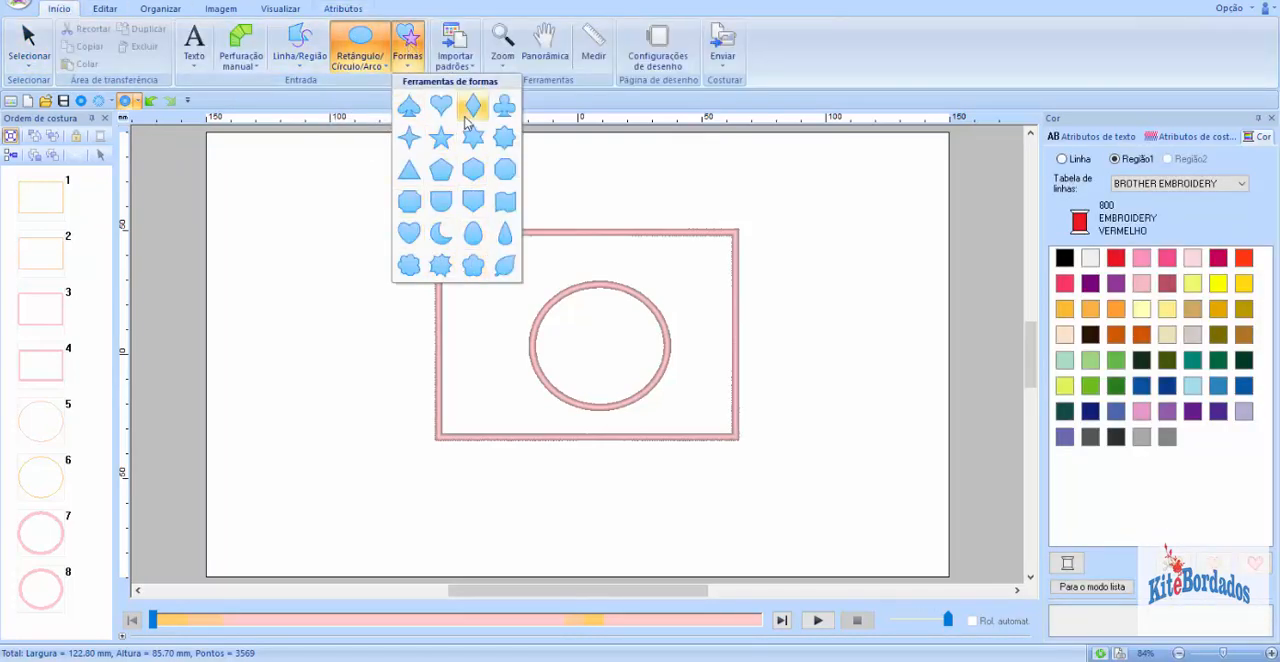
click(409, 169)
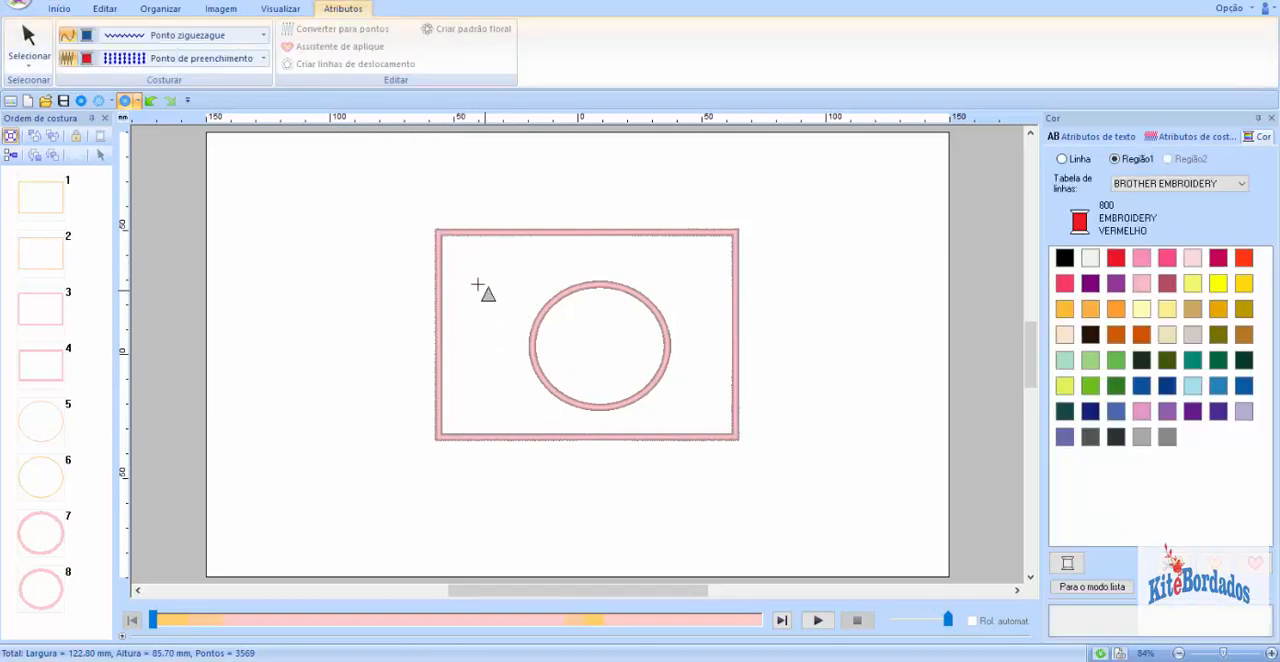
drag(465, 268, 520, 340)
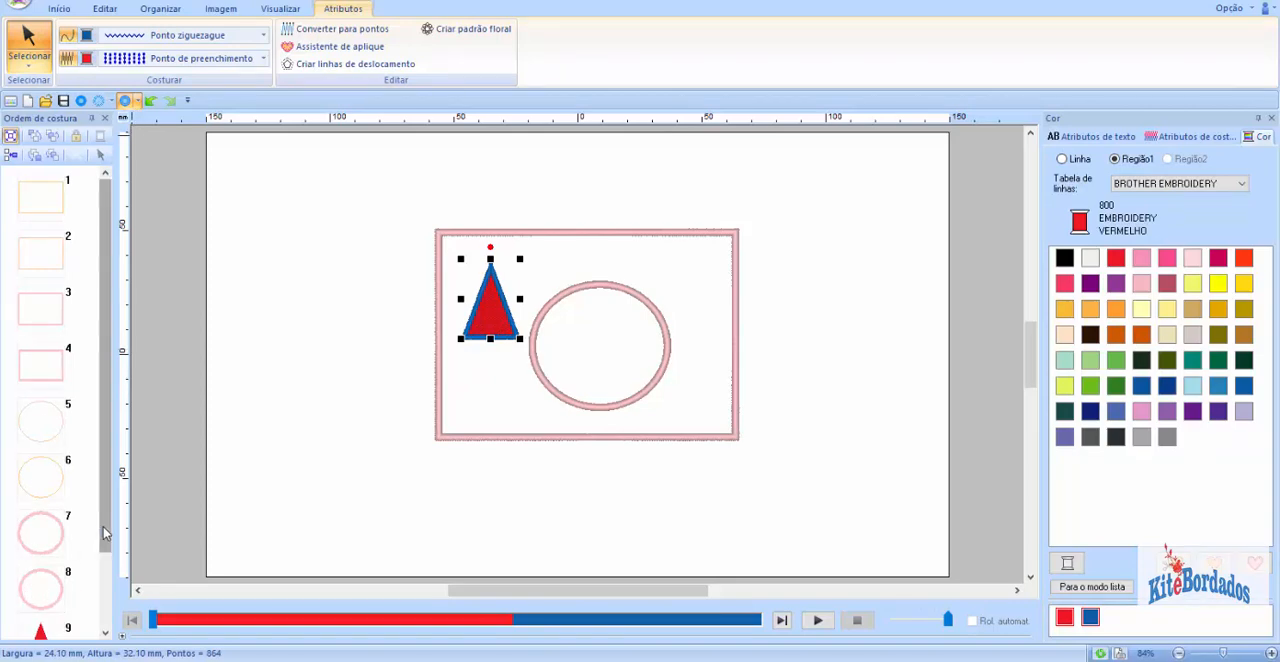
scroll(40, 580, down, 2)
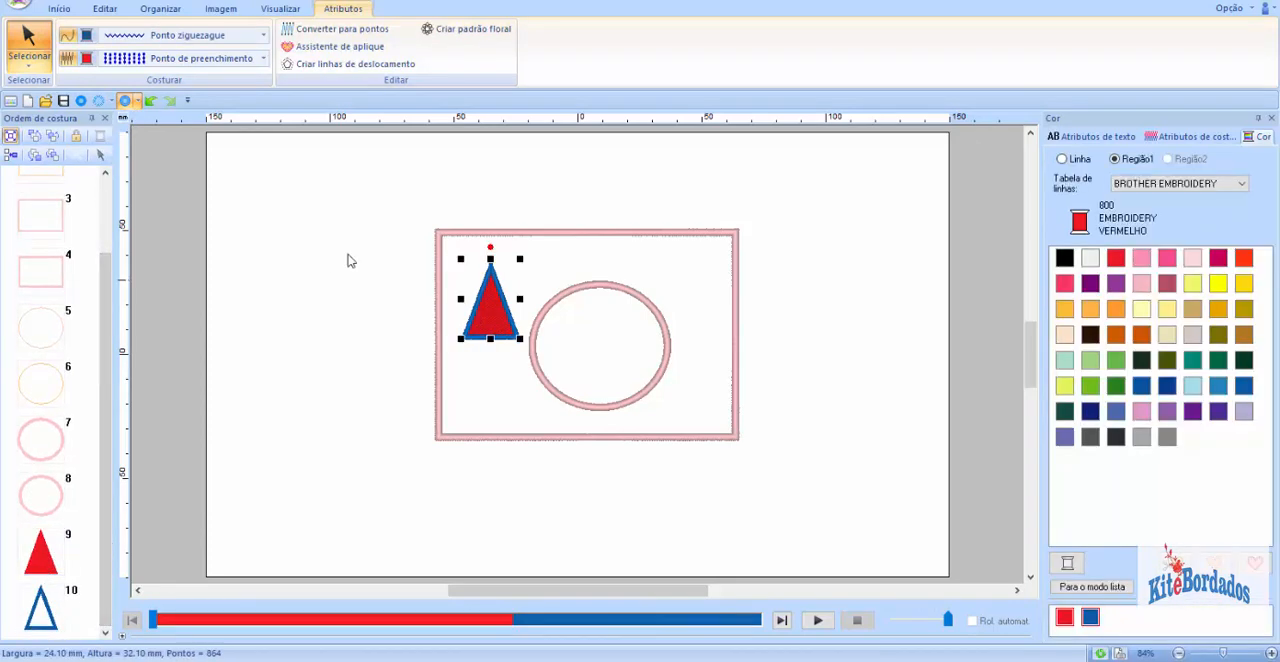
Step: Convert the triangle into an appliqué with the appliqué wizard, including material cut, V-stitch tacking and a 3.0 mm satin cover stitch
click(345, 46)
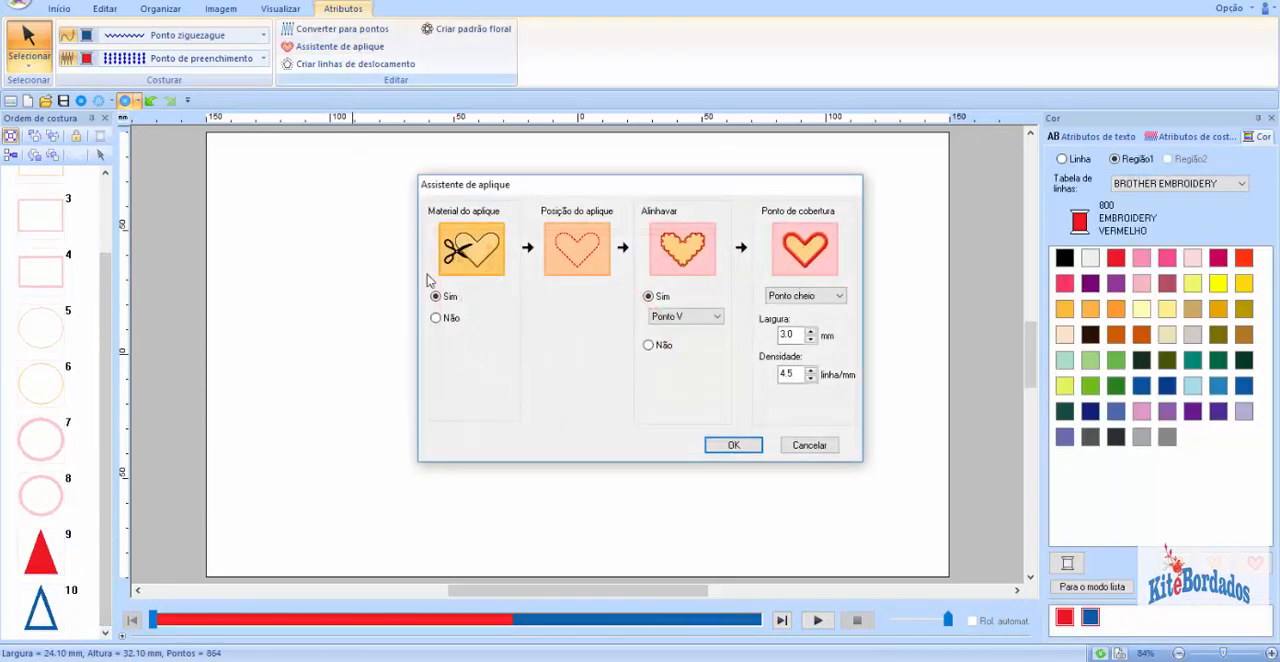
click(732, 445)
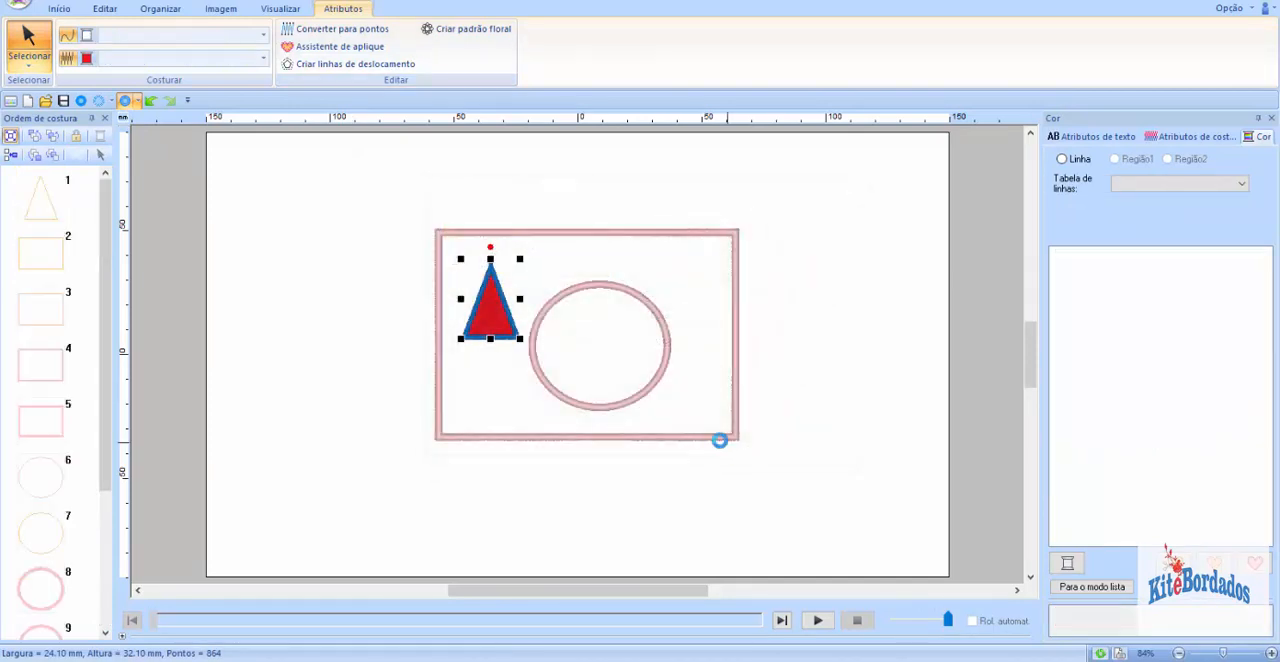
scroll(110, 455, down, 3)
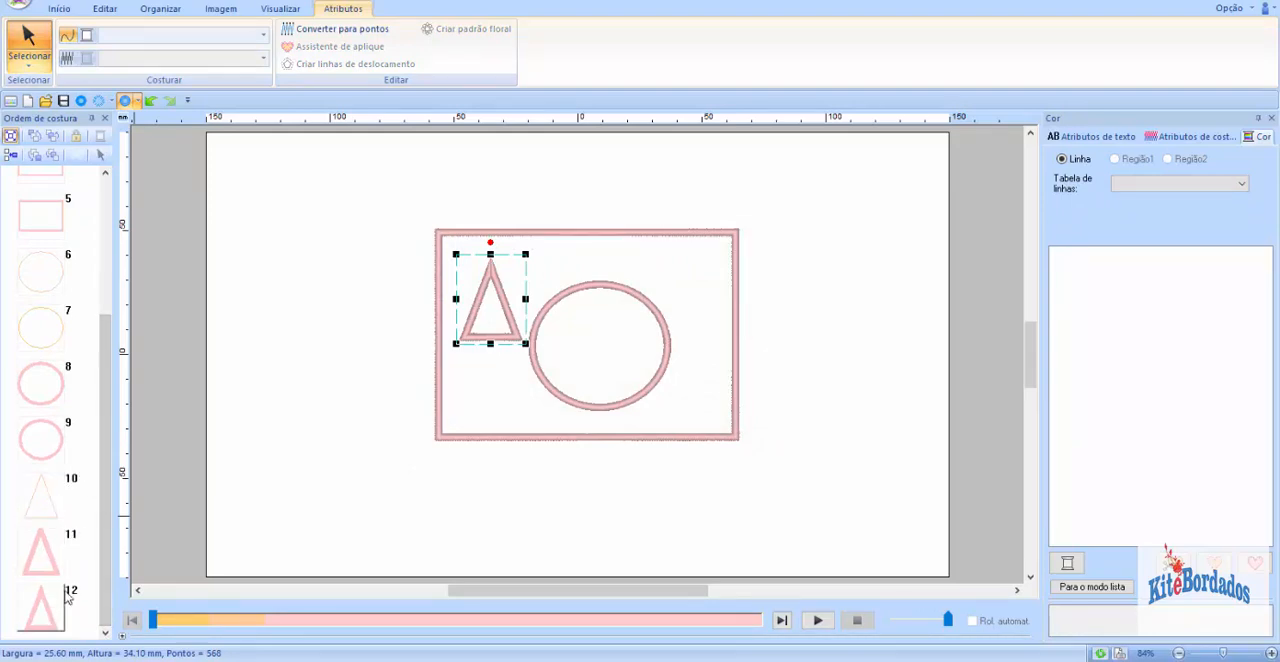
Step: Move the triangle's material cut layer to ninth in the sewing order, directly before its other appliqué layers
drag(106, 520, 138, 320)
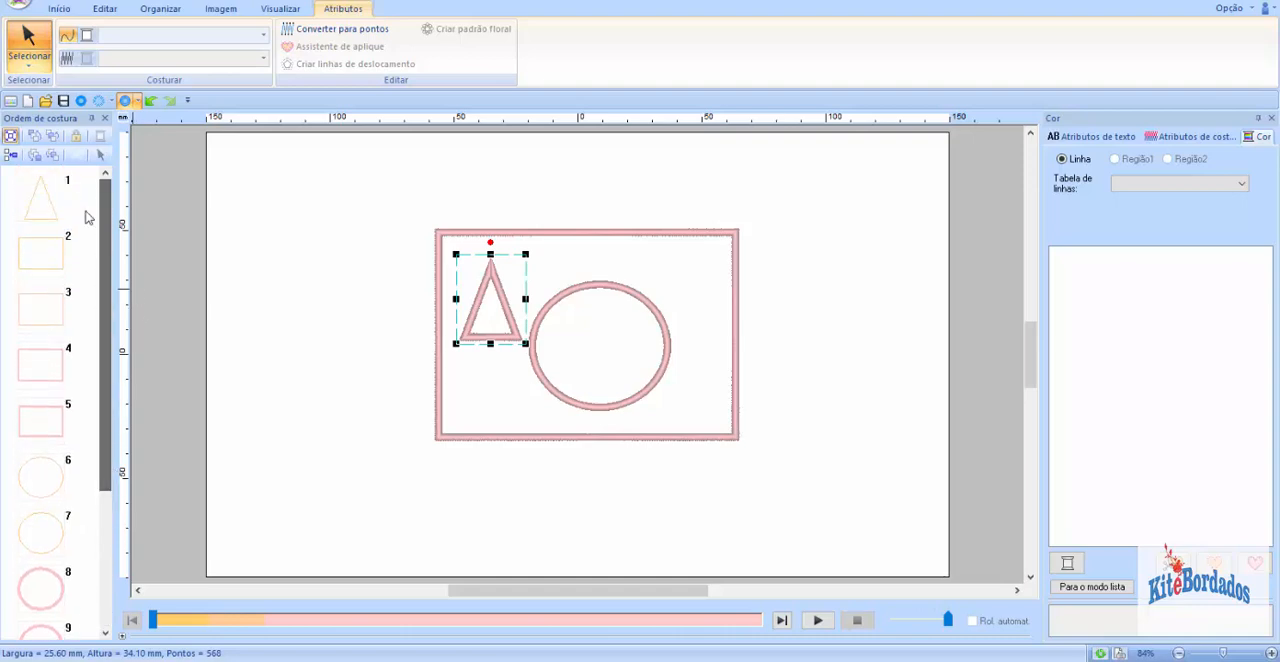
click(44, 200)
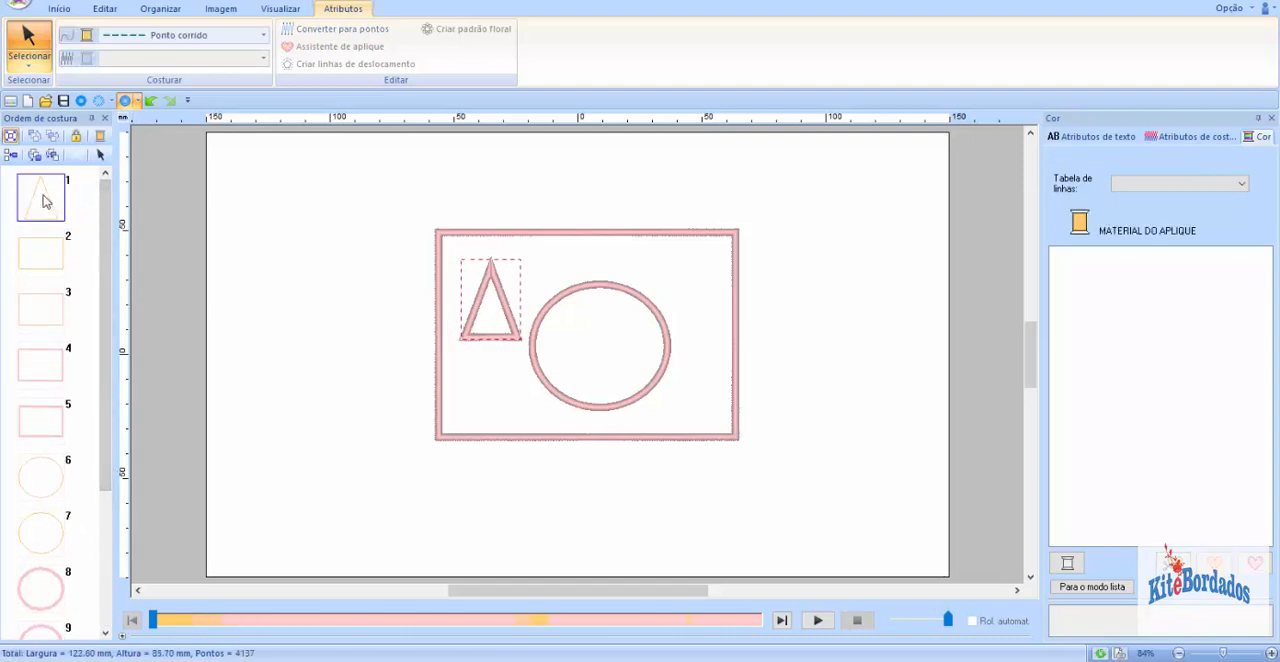
mouse_move(44, 202)
mouse_down()
mouse_move(20, 648)
mouse_move(40, 520)
mouse_up()
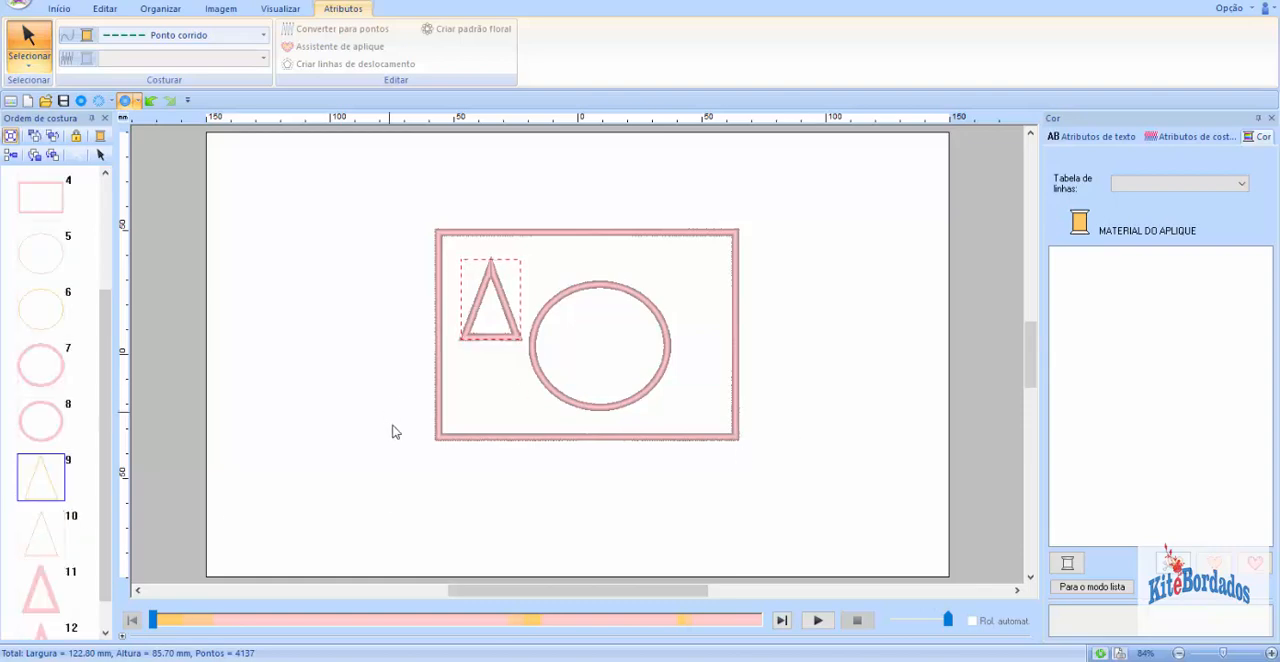
click(383, 500)
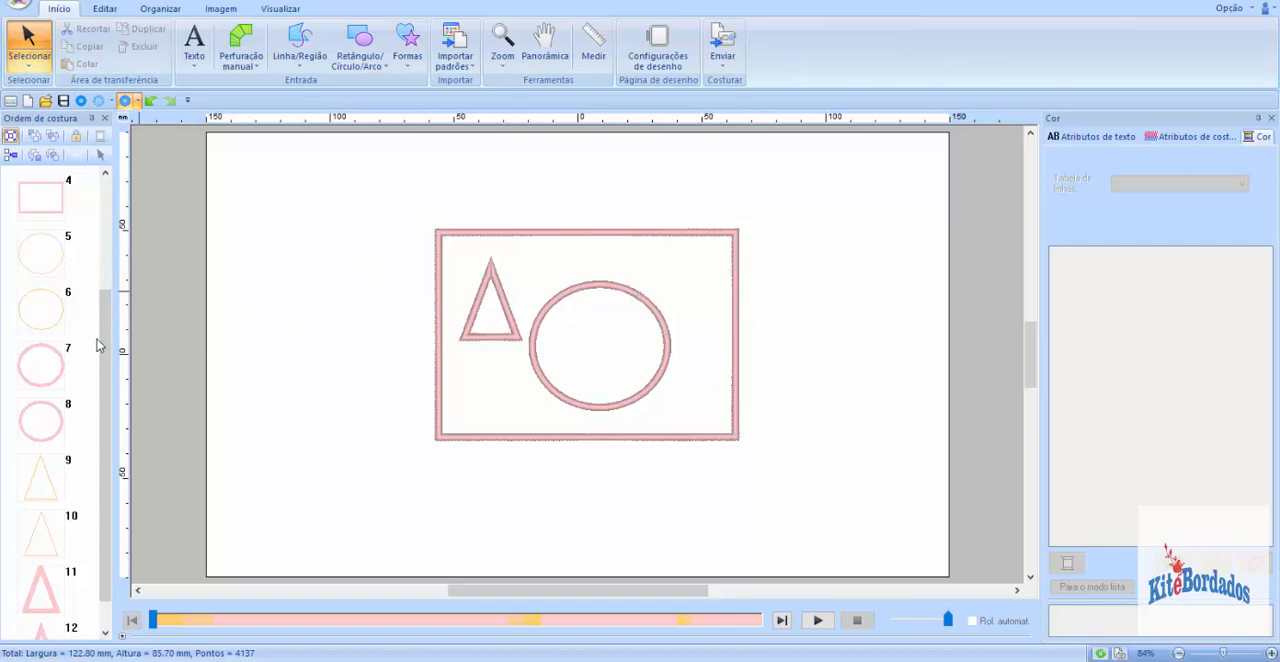
Step: Widen the sewing order pane and review the rectangle, circle and triangle layers in sequence
drag(109, 329, 110, 190)
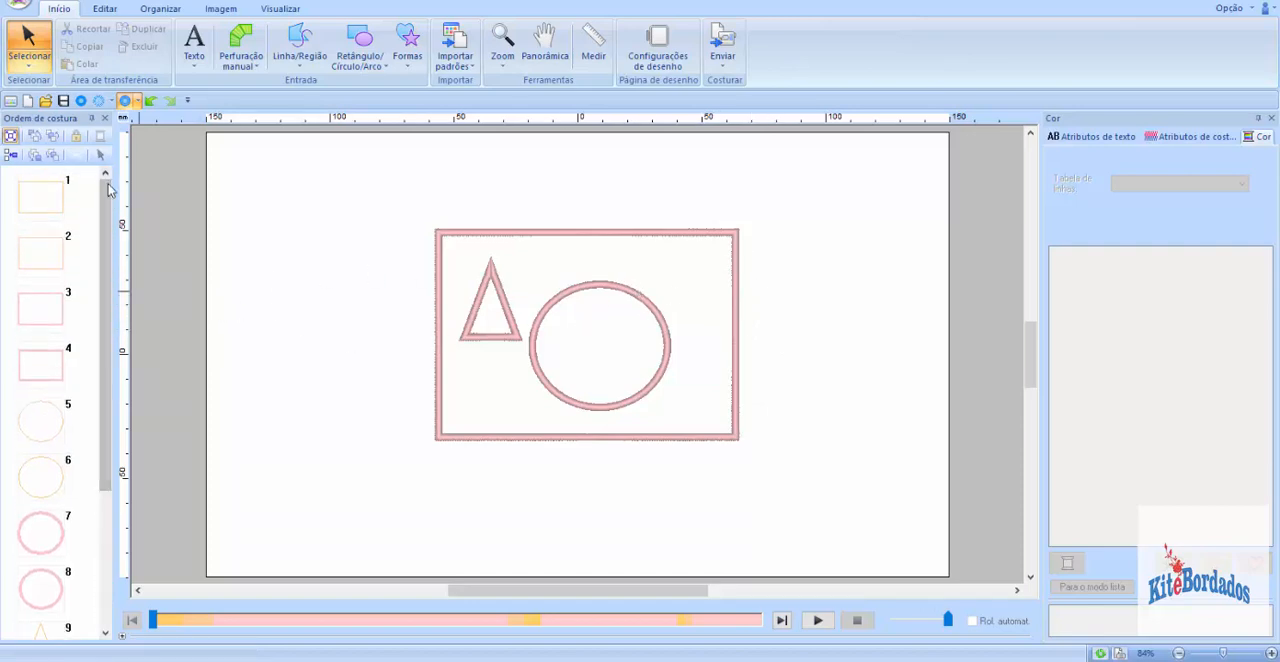
scroll(30, 300, down, 4)
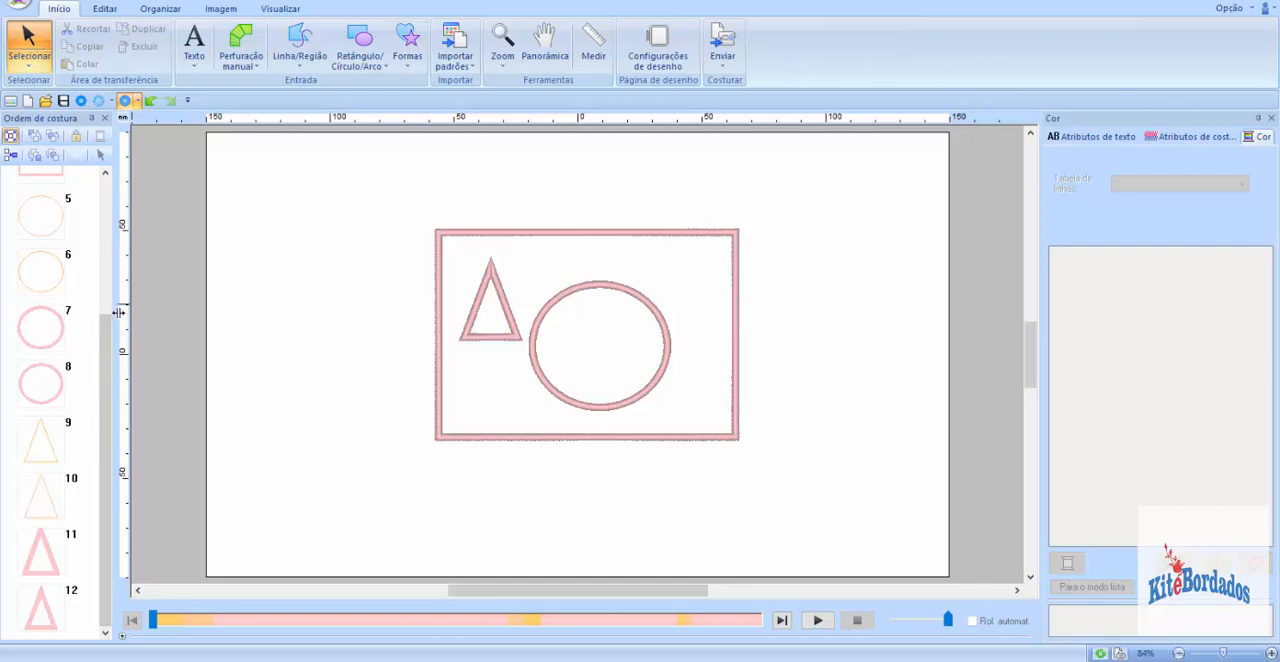
drag(118, 312, 140, 314)
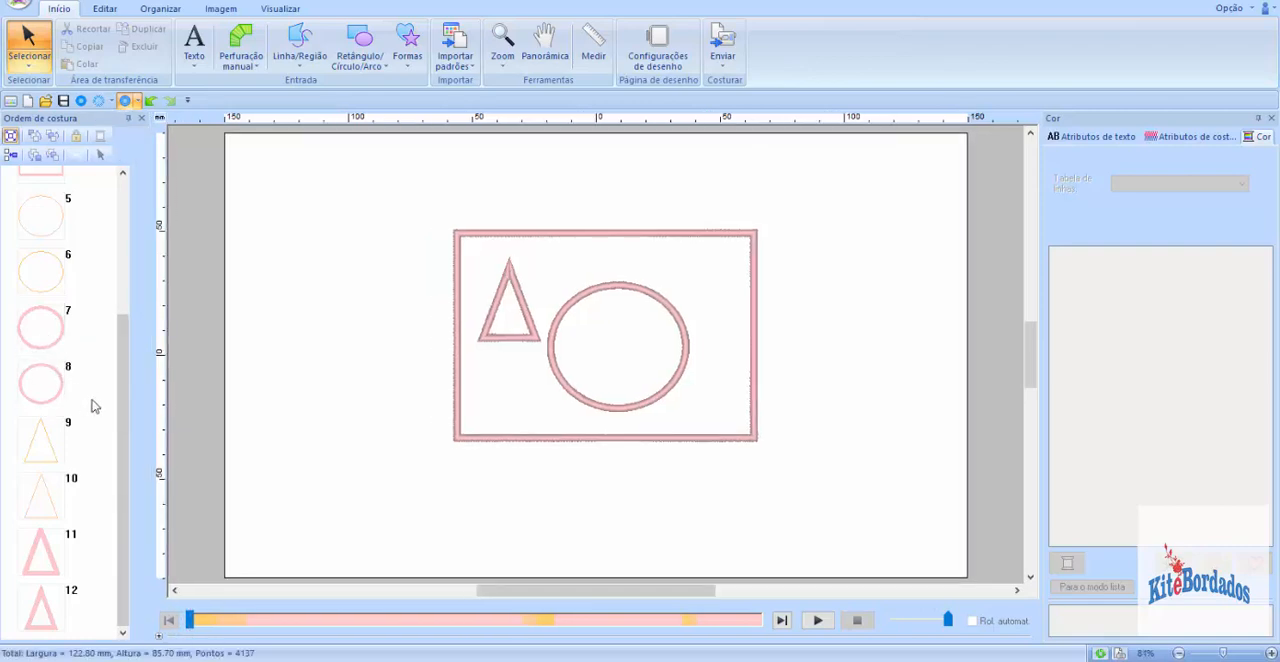
scroll(124, 400, up, 4)
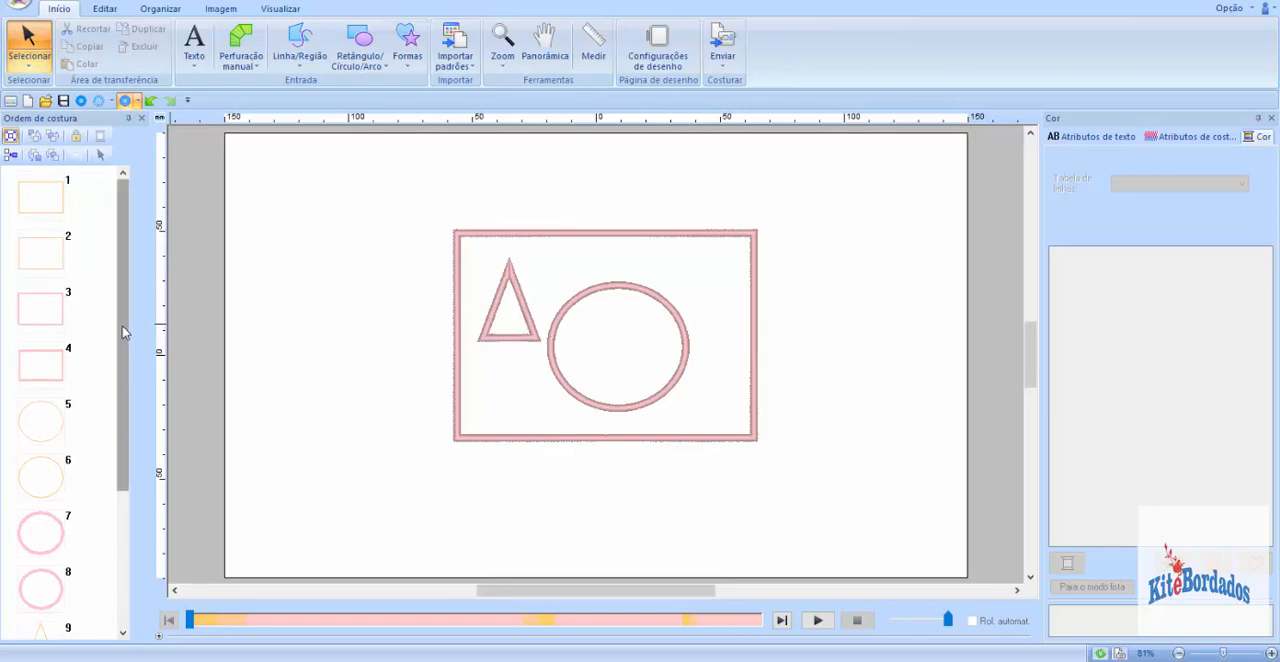
drag(123, 333, 118, 381)
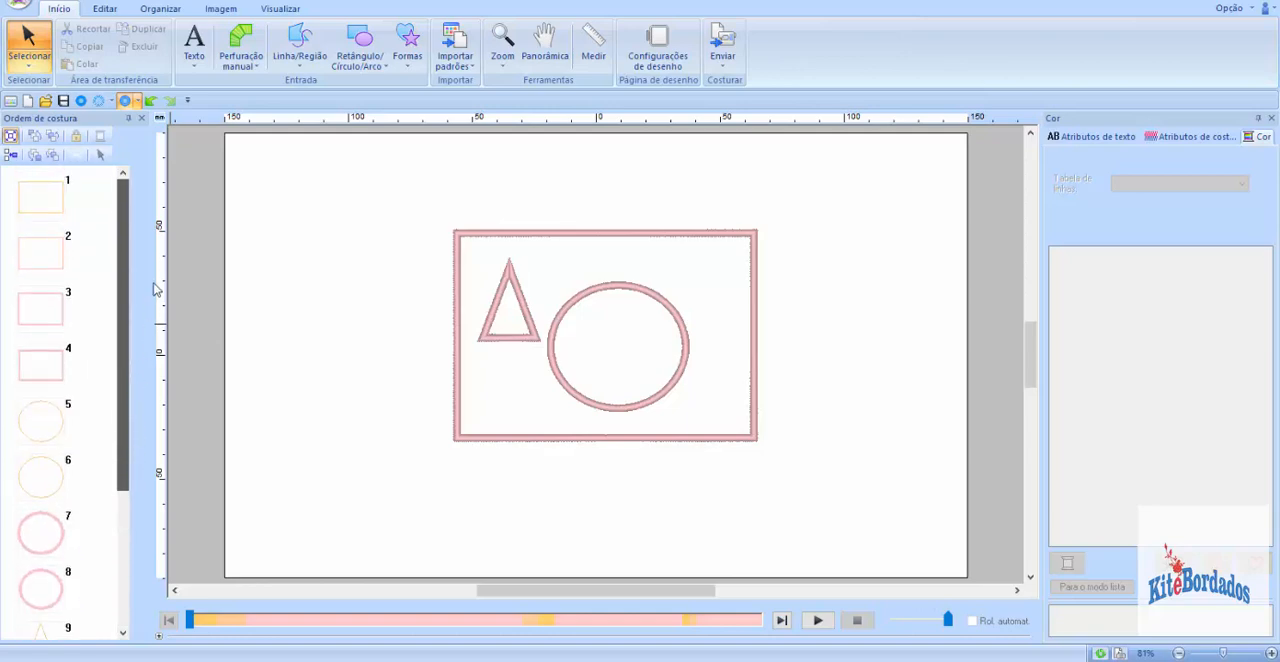
Step: Select all the layers in the sewing order to examine the three appliqués as a whole, and clear the selection
drag(90, 185, 65, 641)
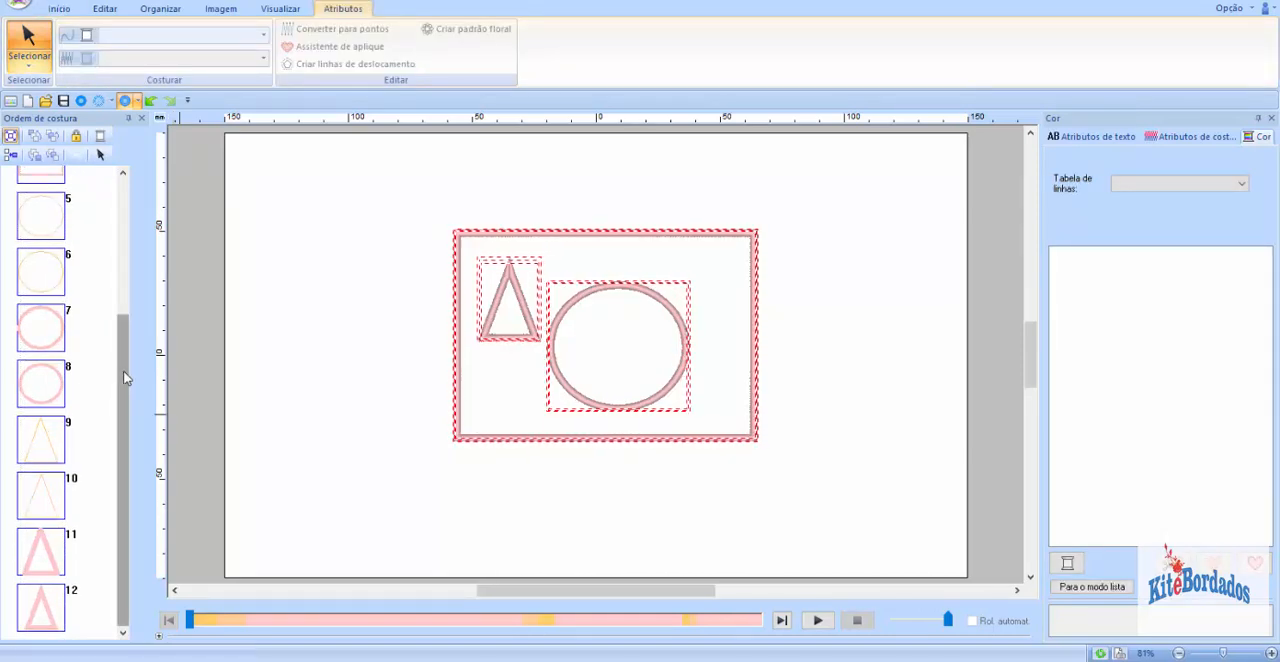
drag(123, 376, 128, 207)
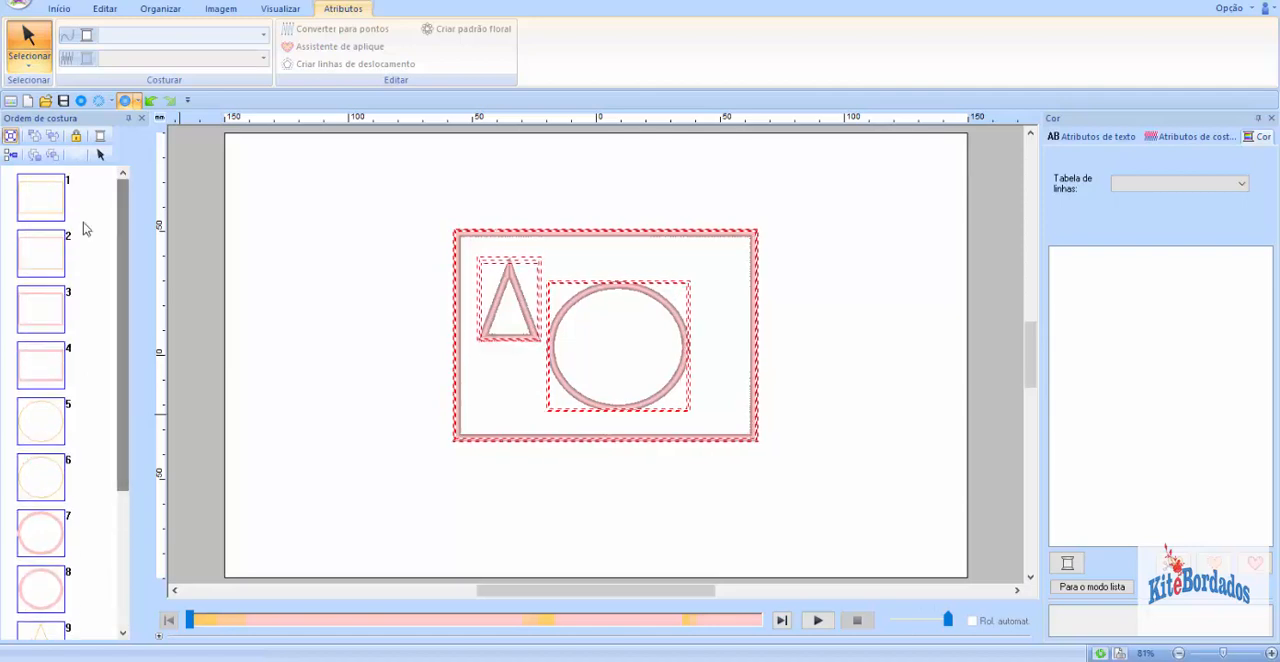
click(84, 226)
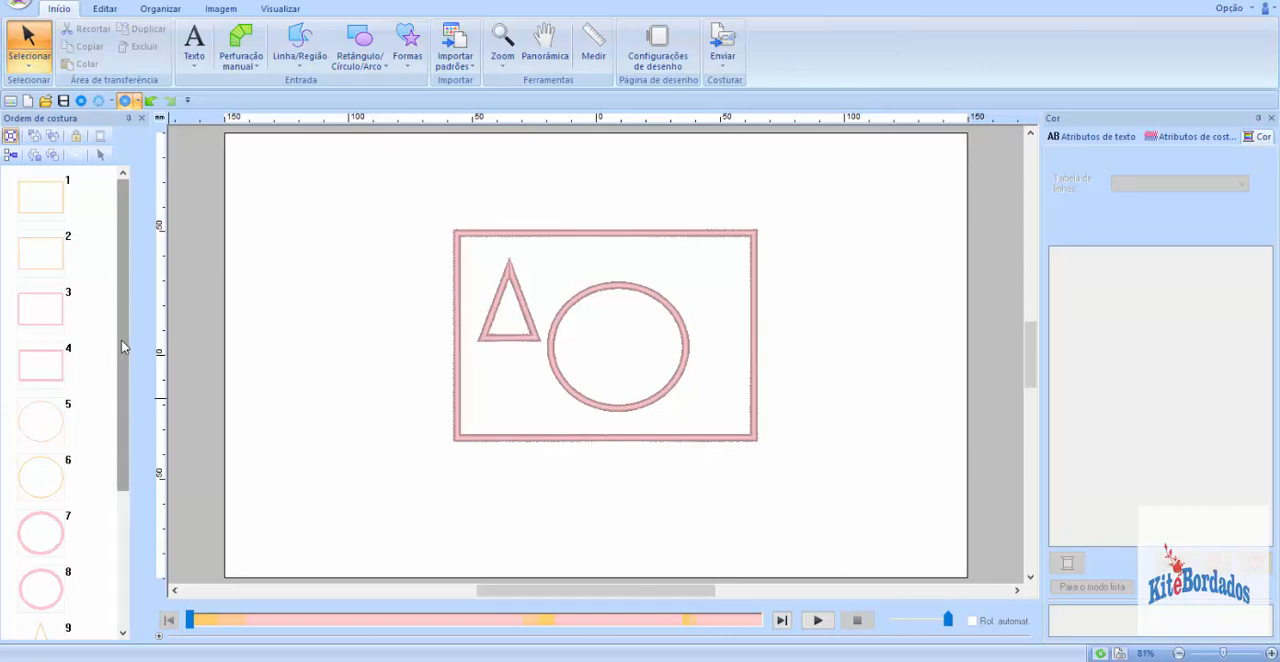
drag(123, 382, 85, 208)
drag(95, 257, 50, 645)
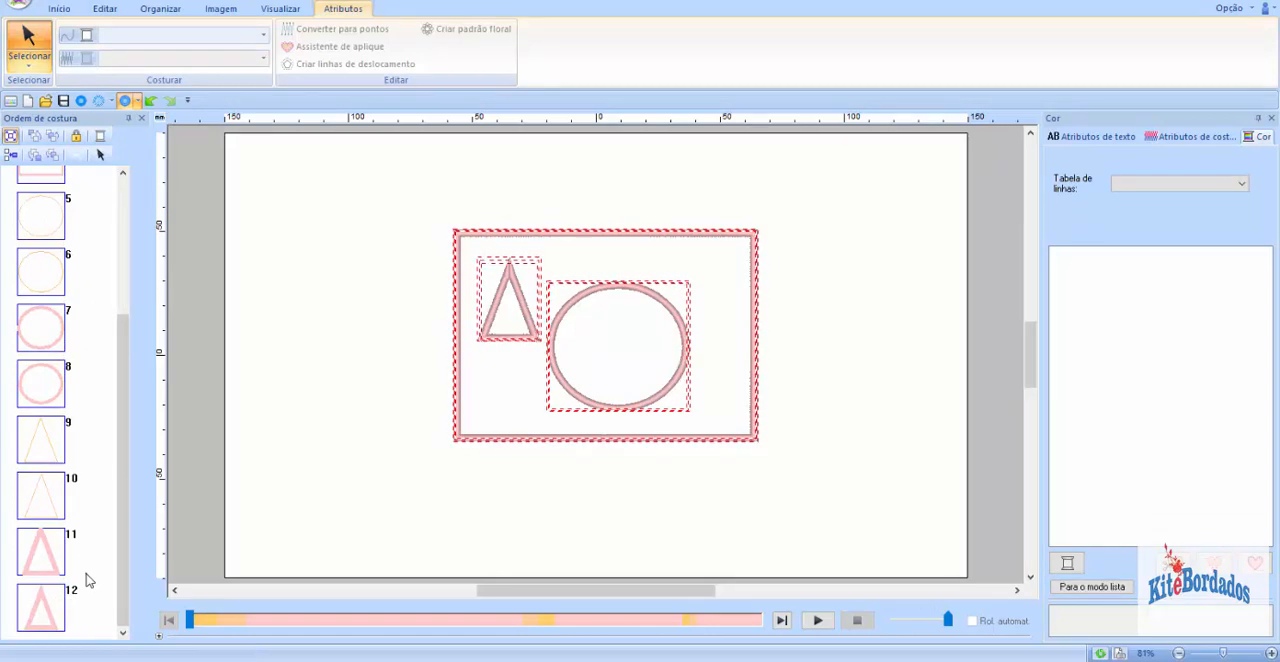
click(88, 575)
drag(125, 561, 133, 358)
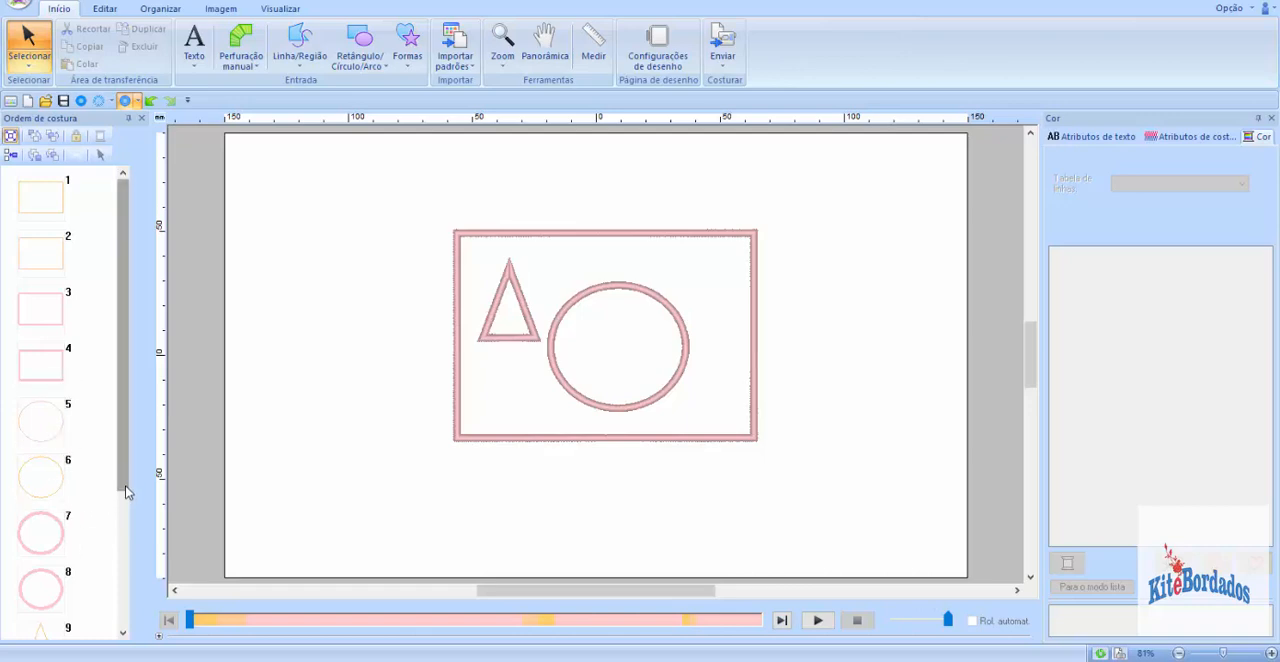
drag(126, 491, 128, 420)
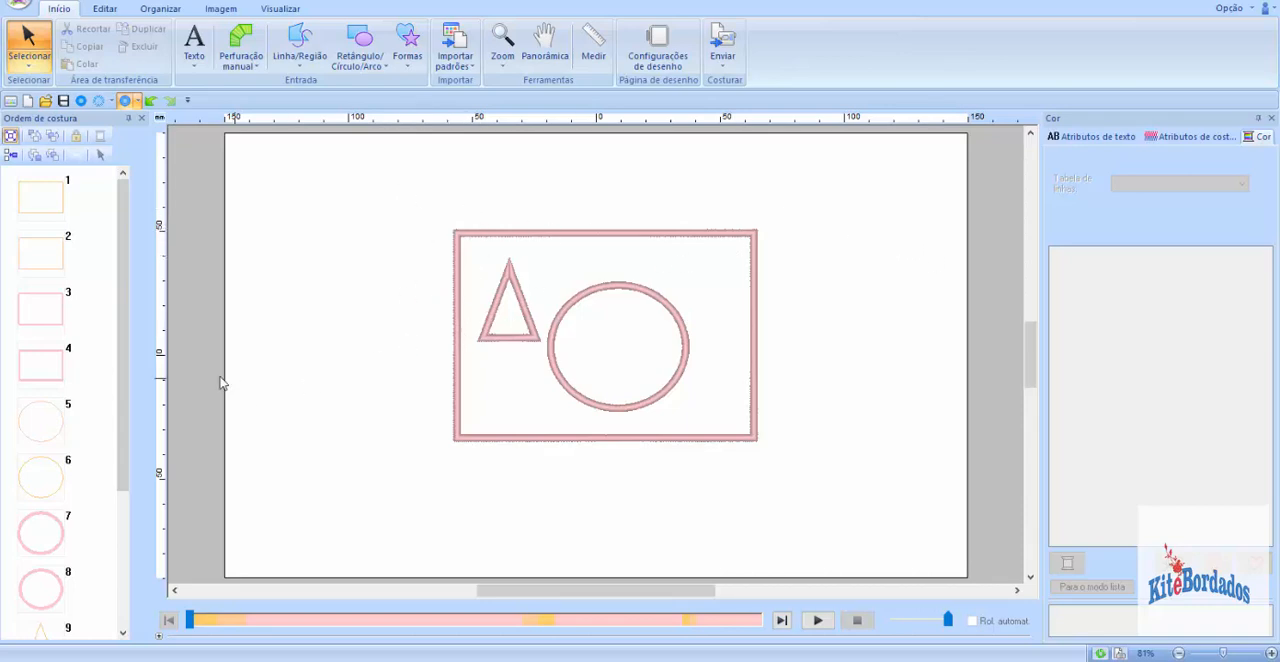
drag(126, 366, 140, 340)
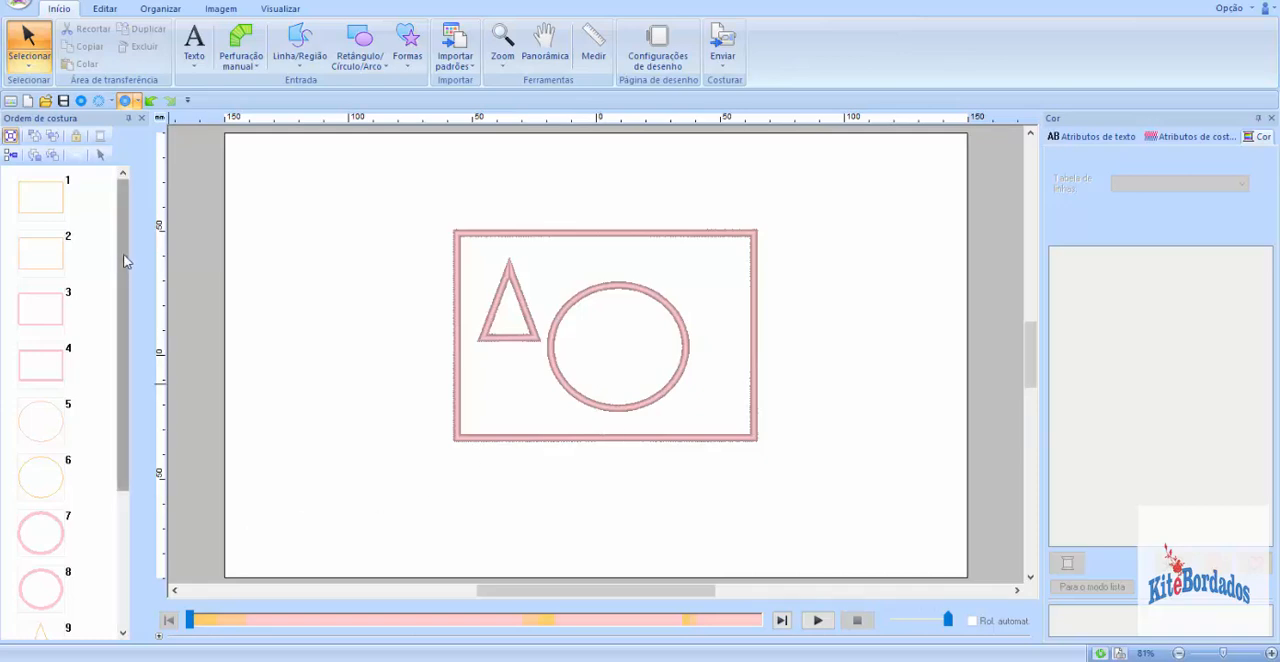
drag(123, 256, 98, 240)
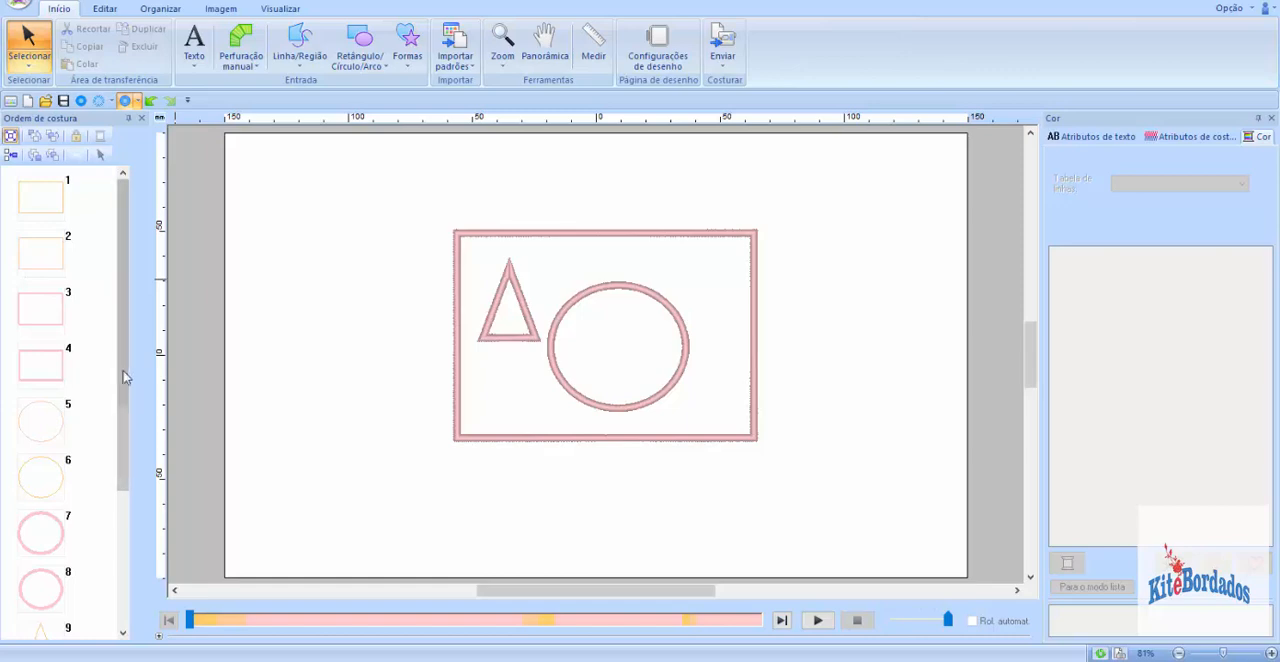
drag(123, 374, 206, 295)
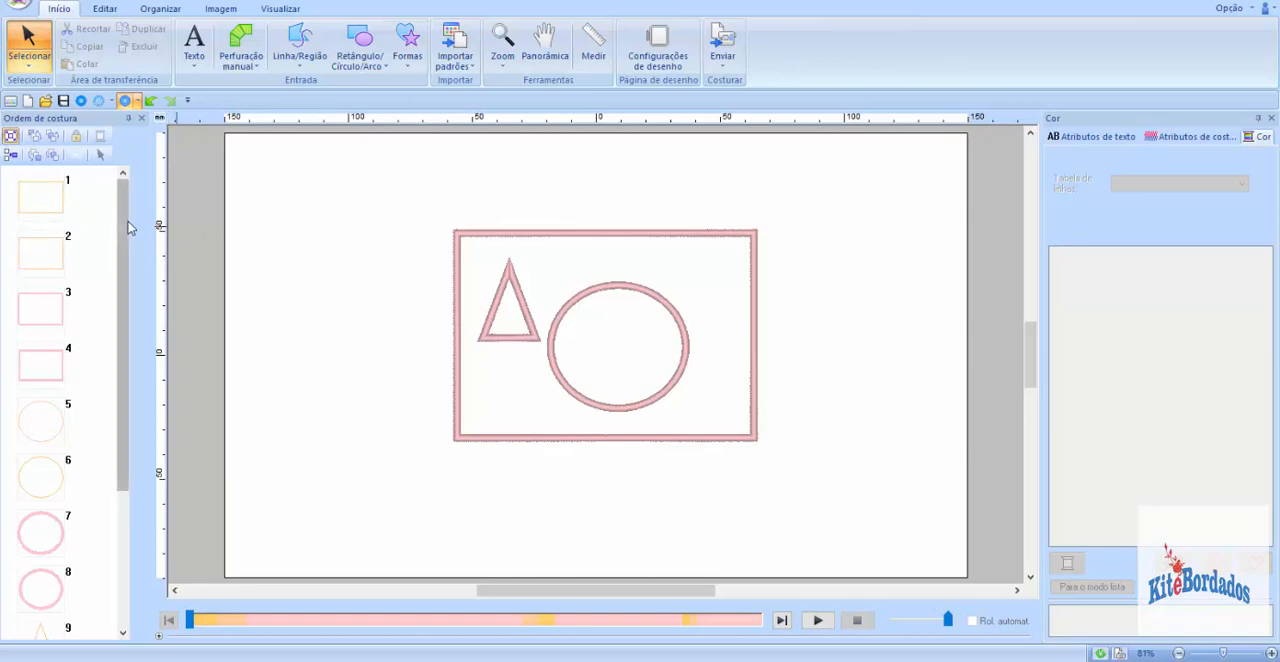
mouse_move(128, 227)
mouse_down()
mouse_move(114, 391)
mouse_move(118, 190)
mouse_move(109, 363)
mouse_move(120, 240)
mouse_up()
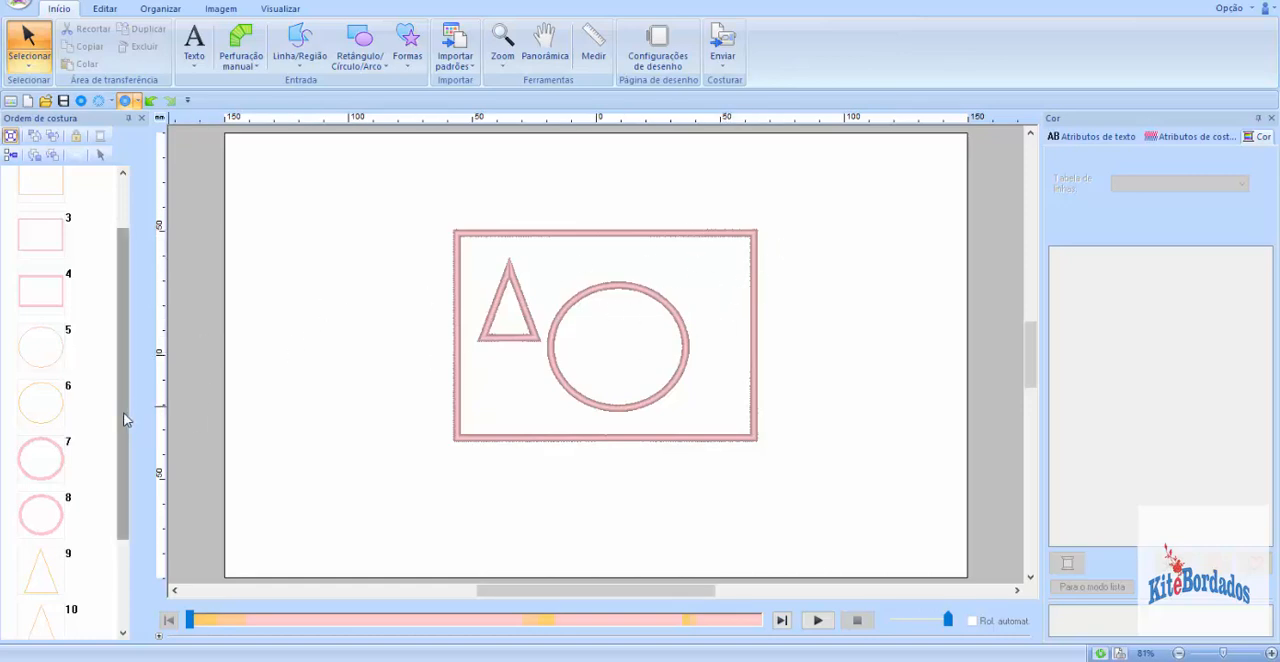
drag(125, 415, 108, 348)
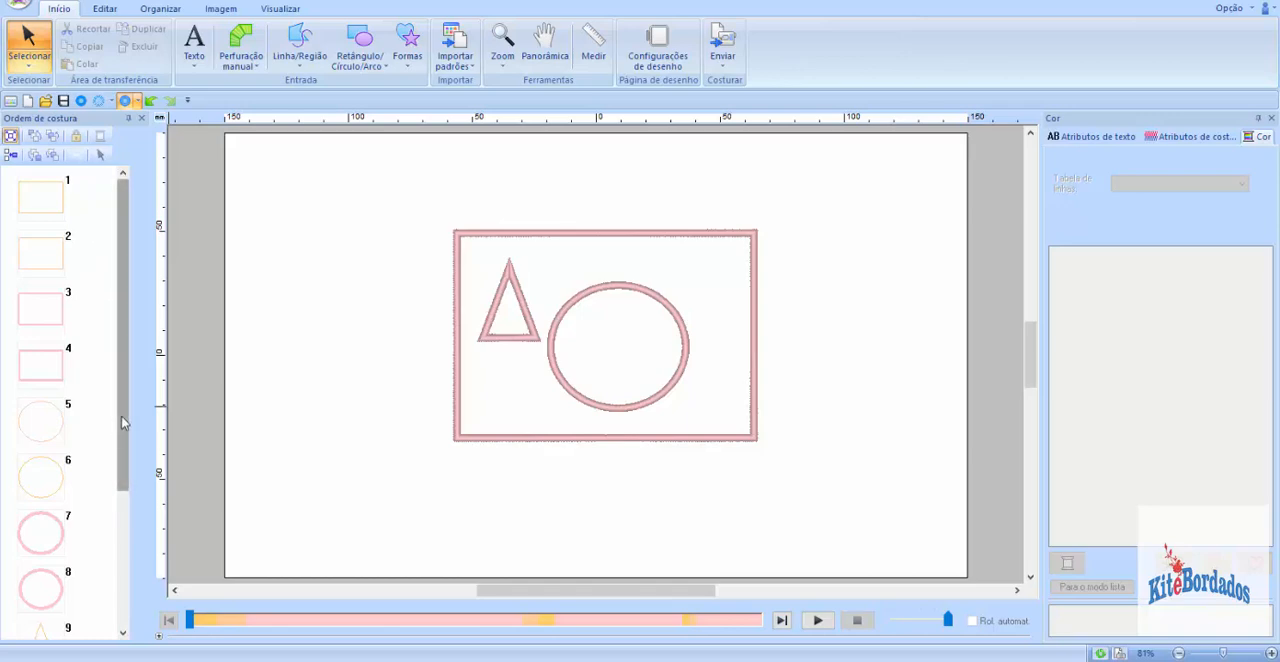
drag(122, 420, 157, 287)
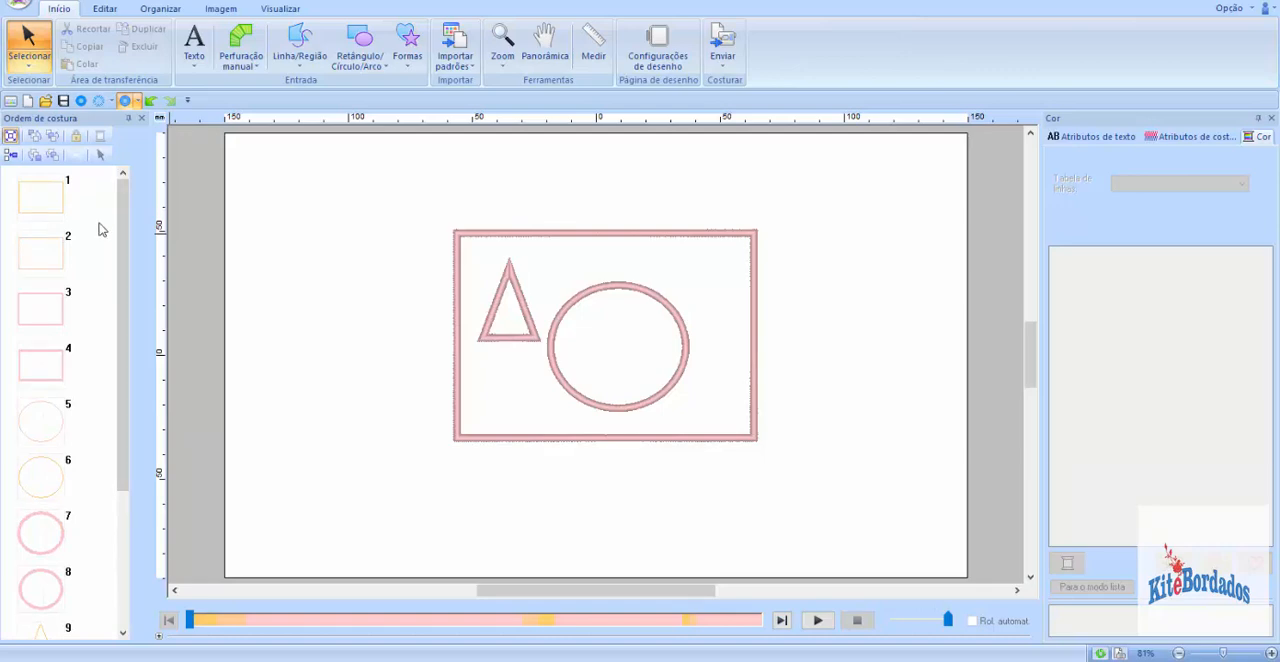
drag(115, 310, 133, 272)
drag(127, 333, 109, 209)
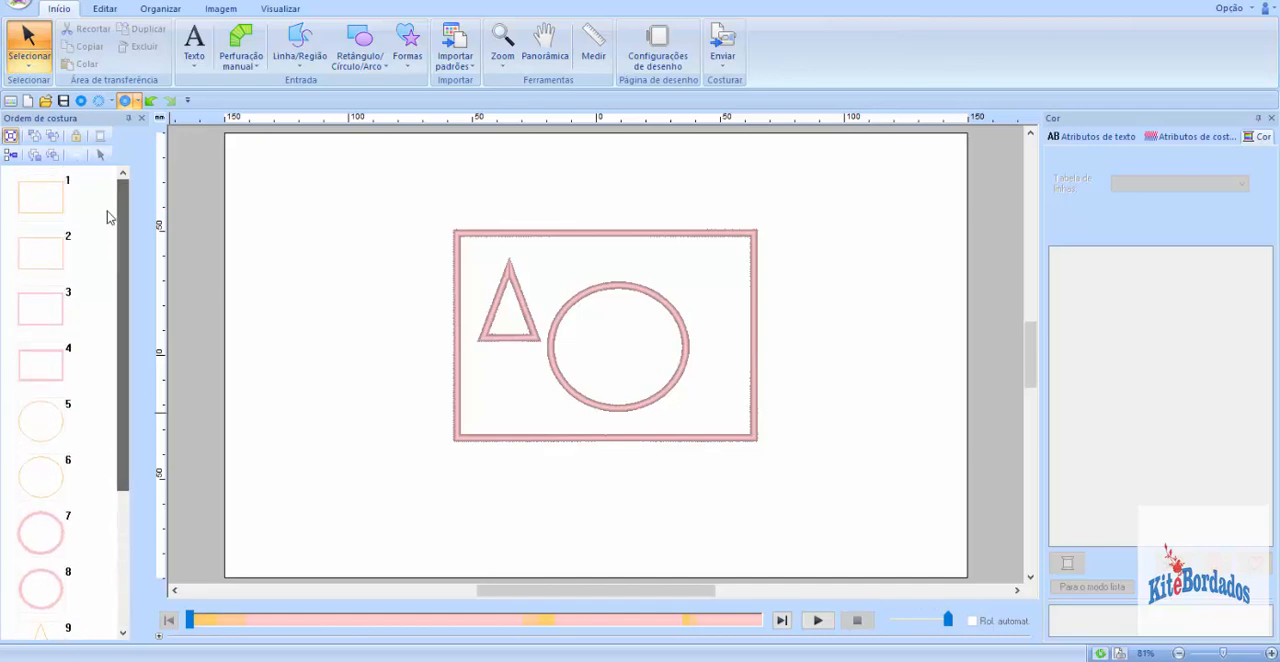
Step: Review the sewing order through to the triangle's layers and select the rectangle's material cut layer
drag(124, 420, 112, 594)
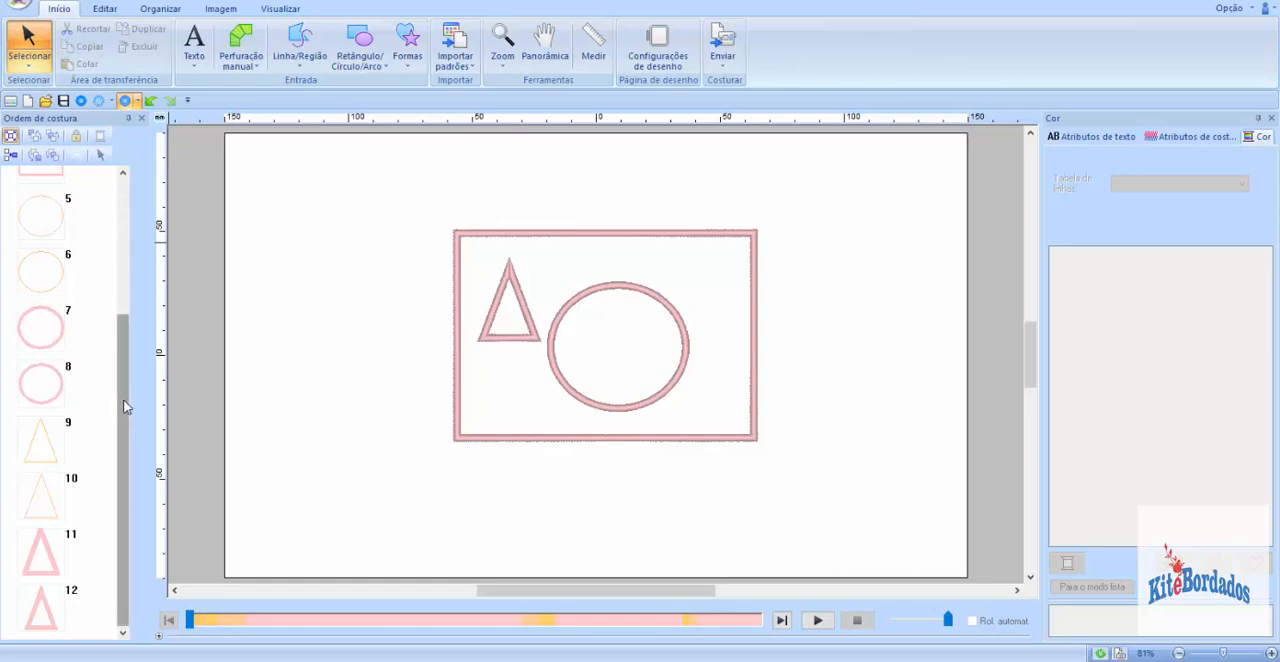
drag(124, 404, 121, 252)
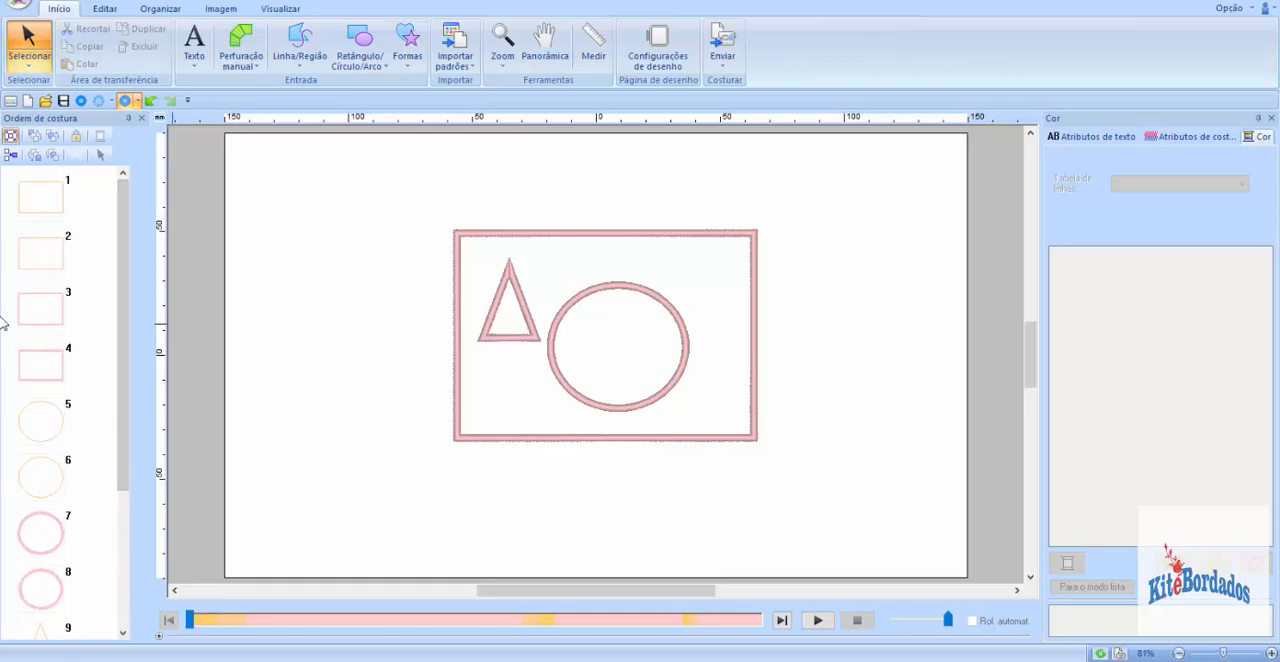
click(48, 215)
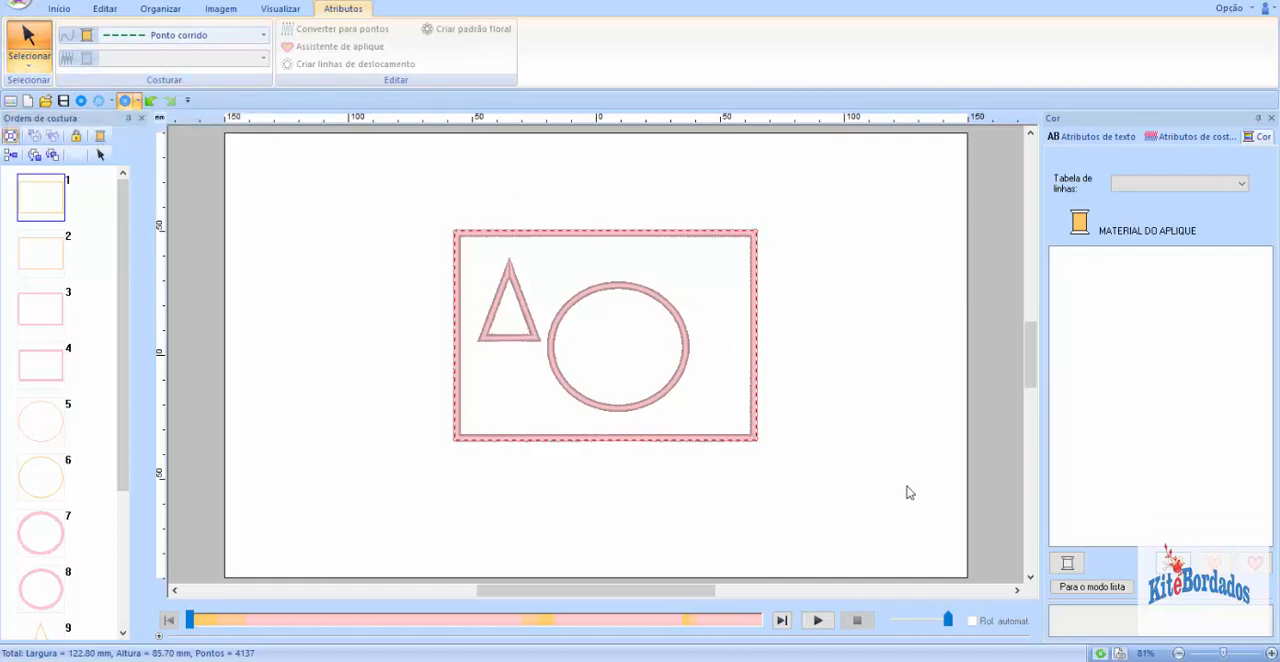
Step: Using the BROTHER EMBROIDERY thread chart, color the rectangle's material cut layer red 800 and its position layer teal 534
click(1118, 184)
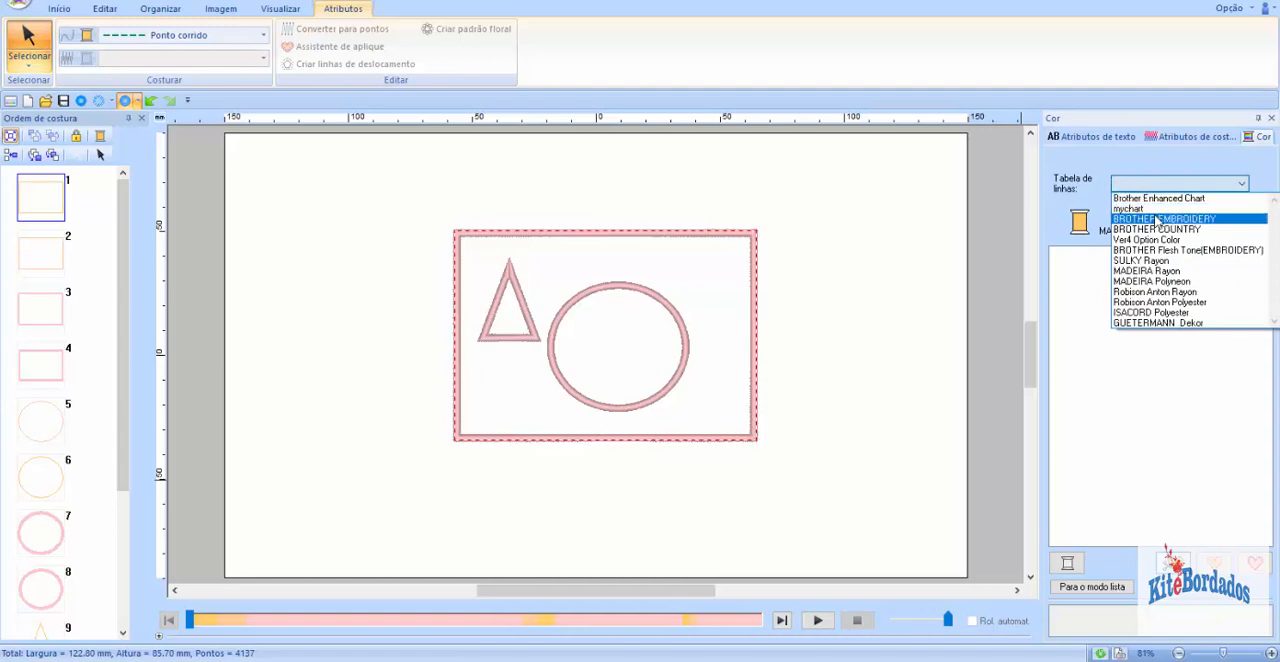
click(1157, 220)
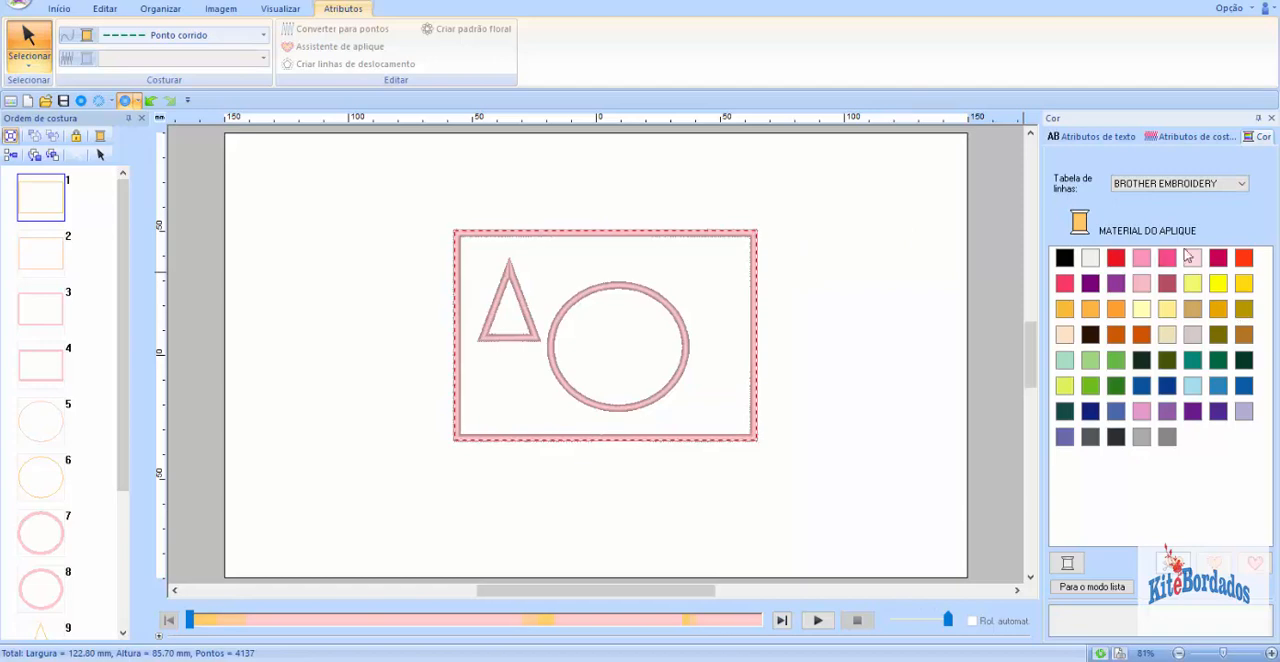
click(1115, 259)
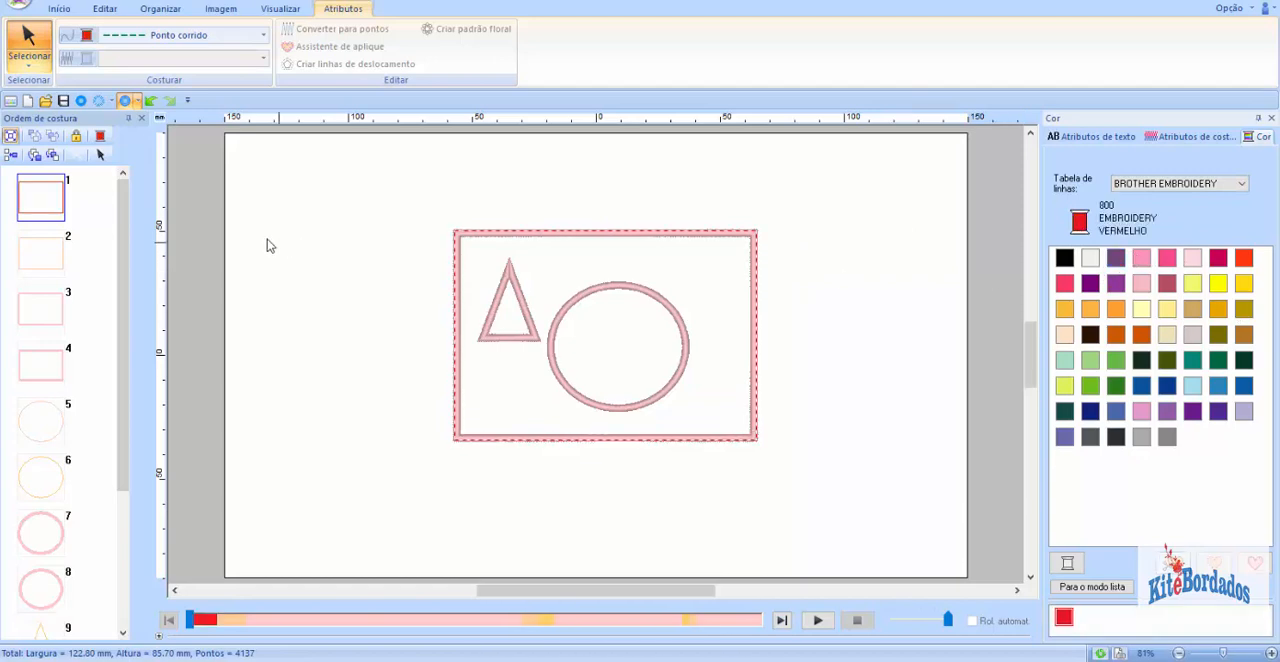
click(40, 253)
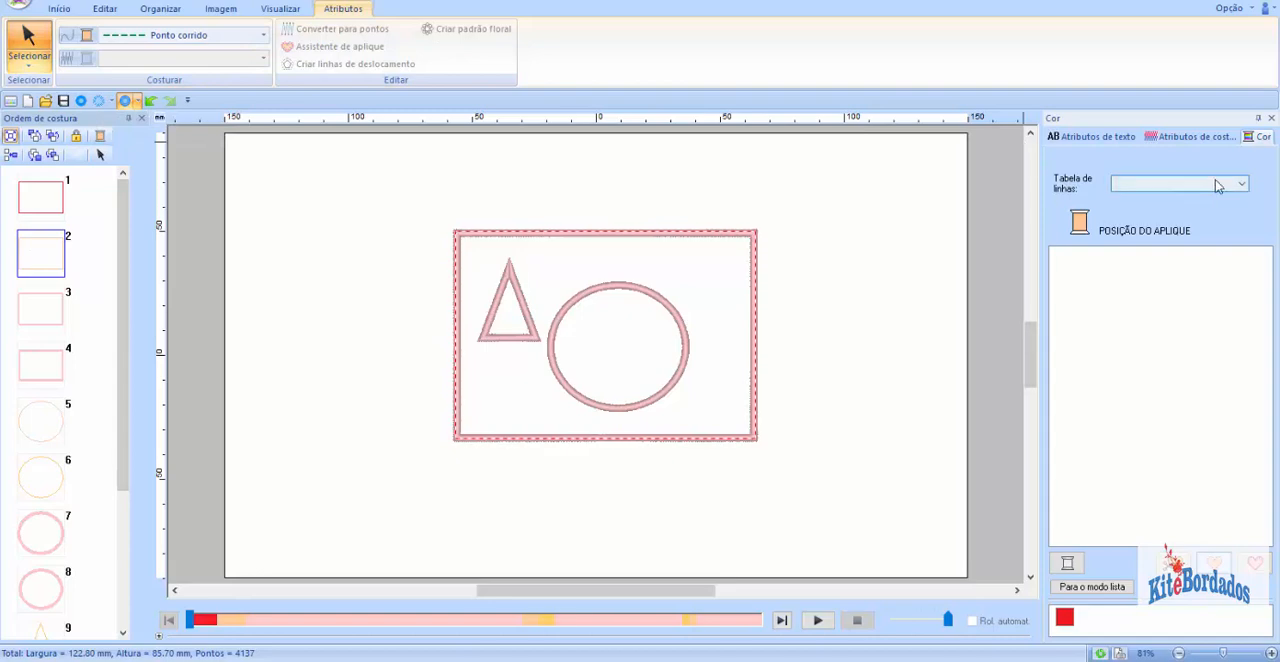
click(1217, 186)
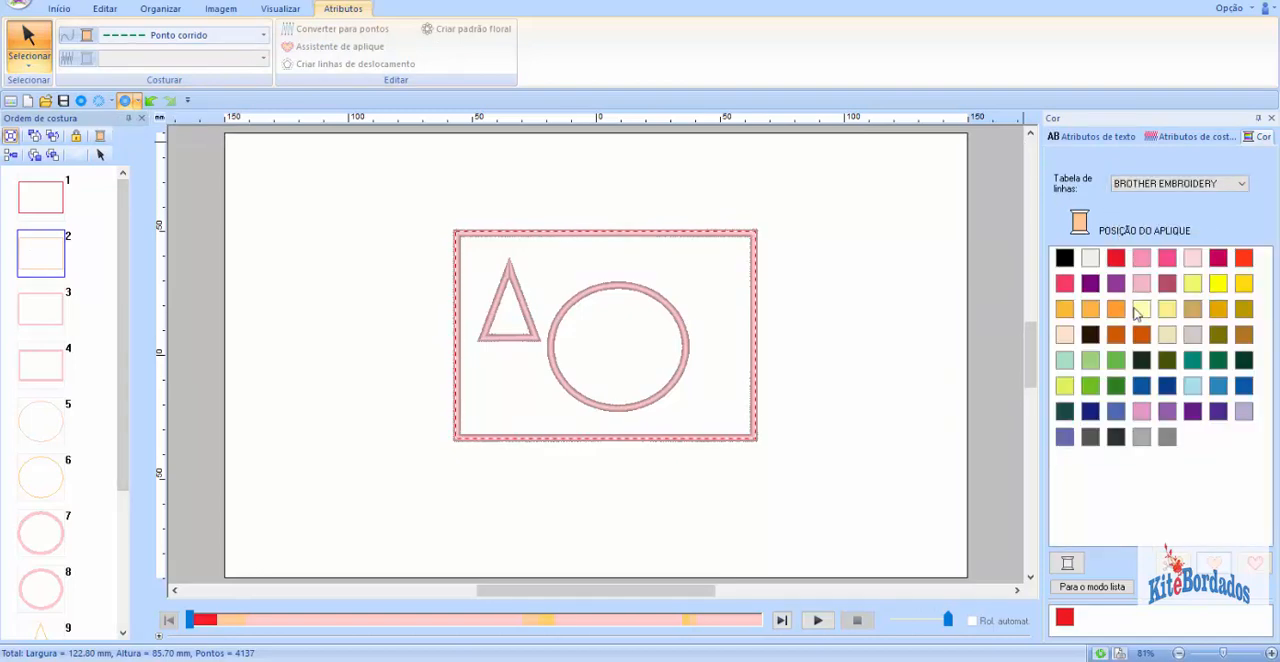
click(1196, 366)
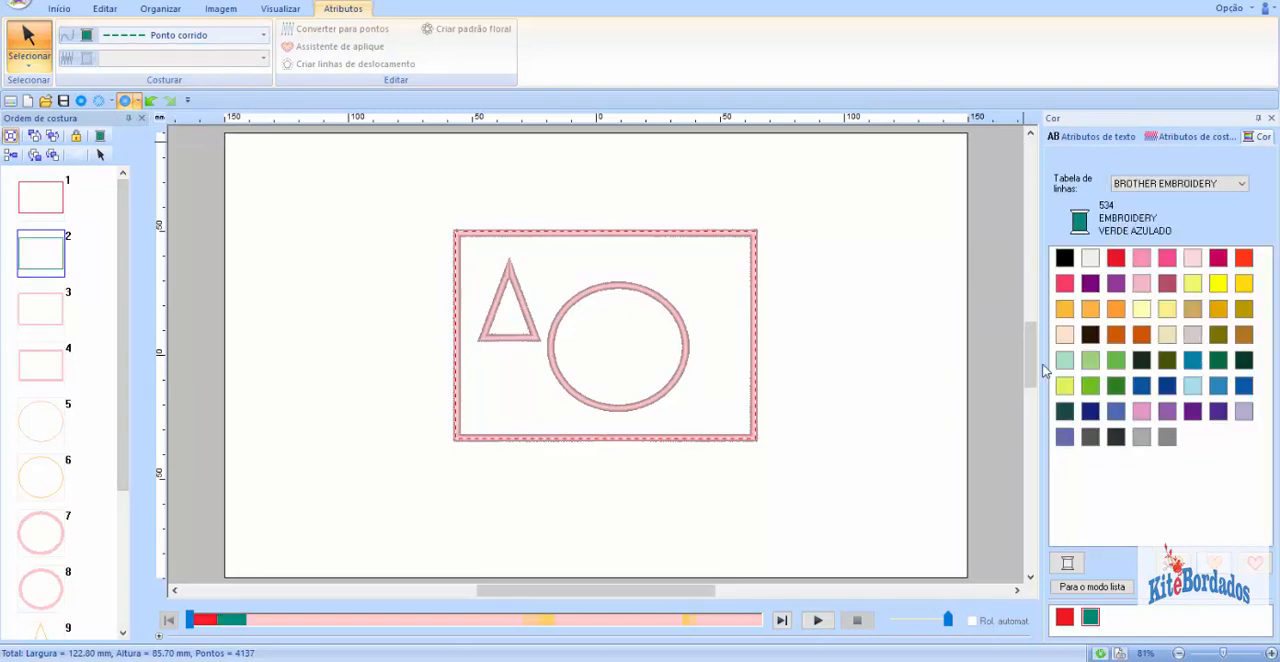
Step: Using the BROTHER EMBROIDERY chart, color the rectangle's E/V stitch layer gold 206 and its zigzag stitch layer sky blue 019
click(46, 315)
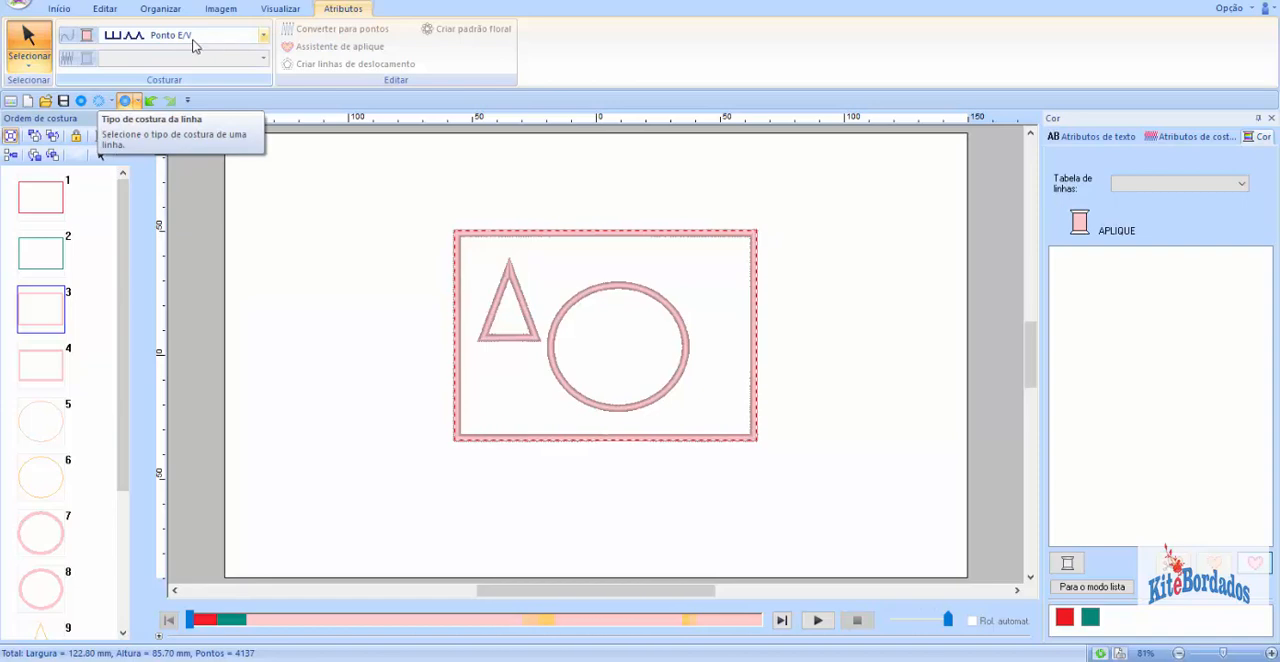
click(1157, 183)
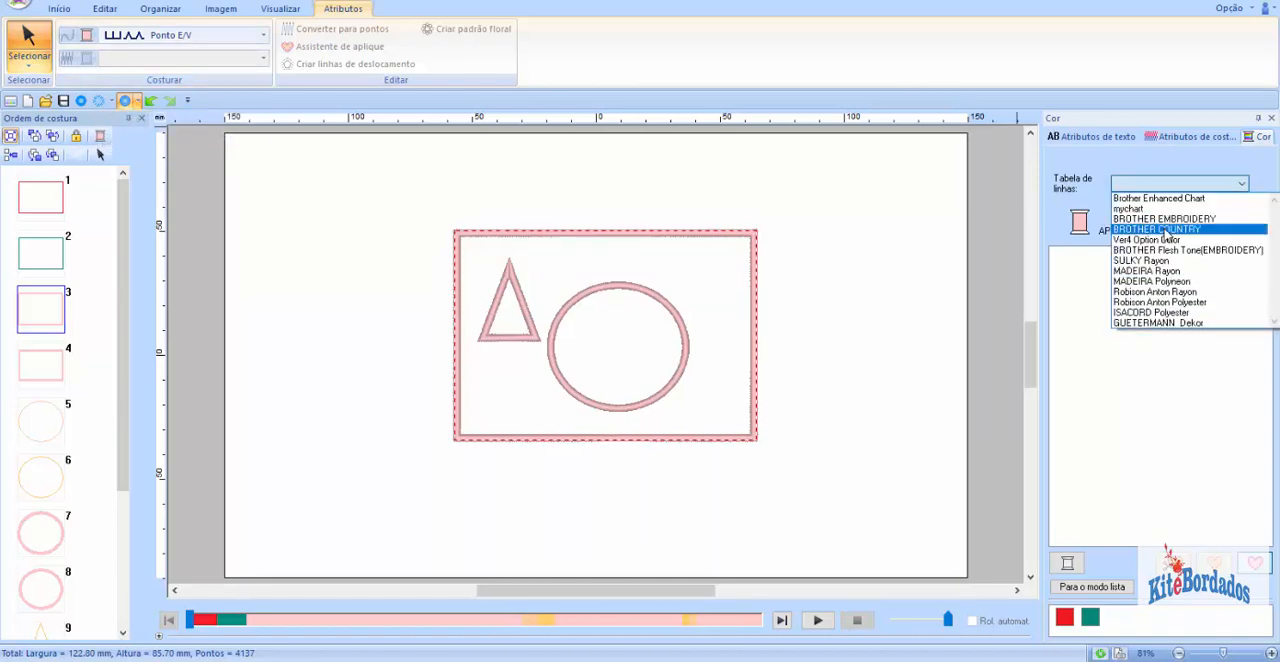
click(1165, 218)
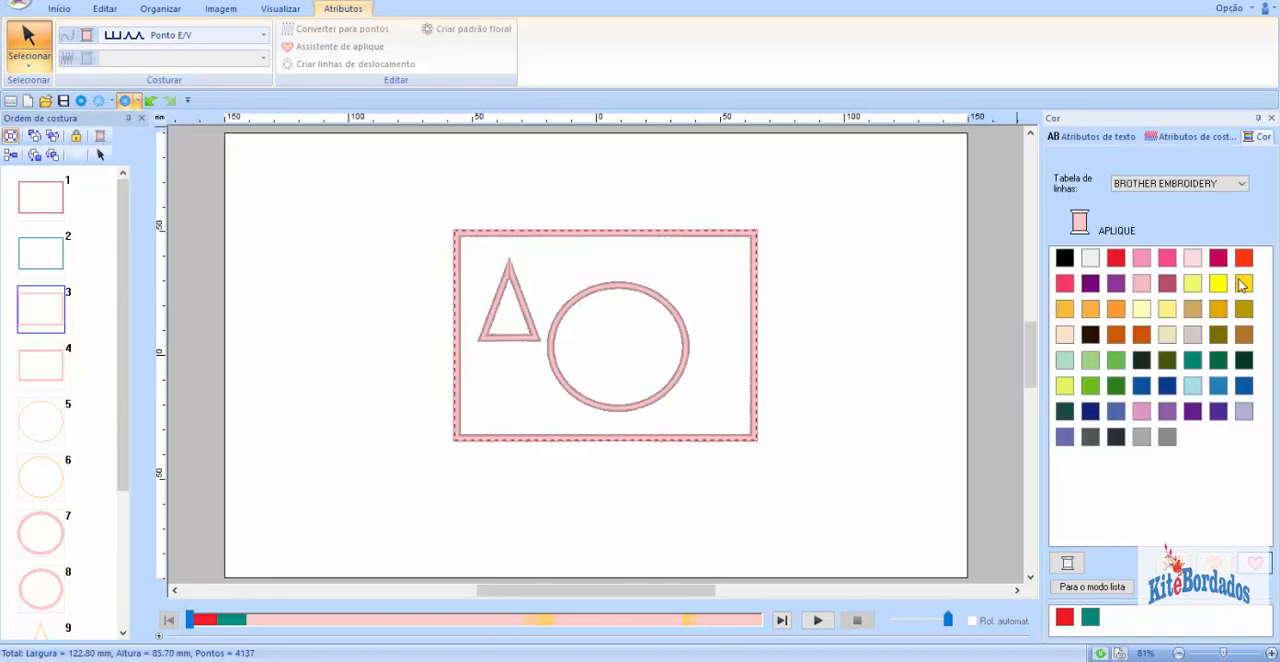
click(1243, 285)
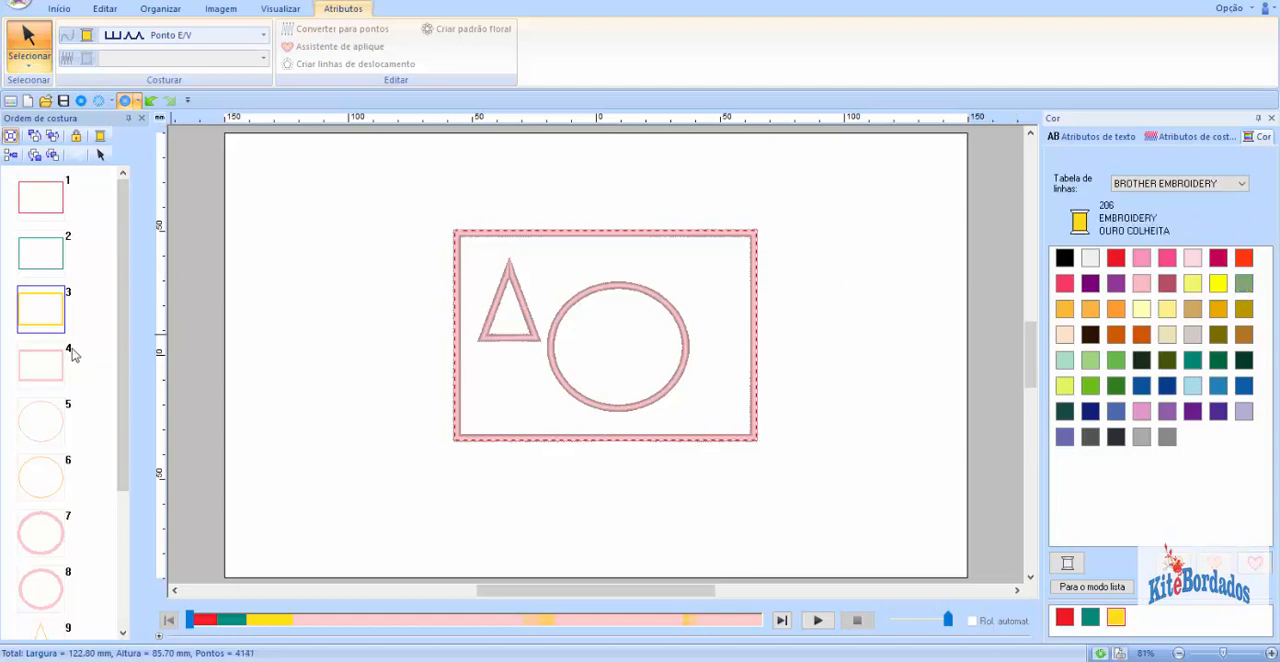
click(60, 362)
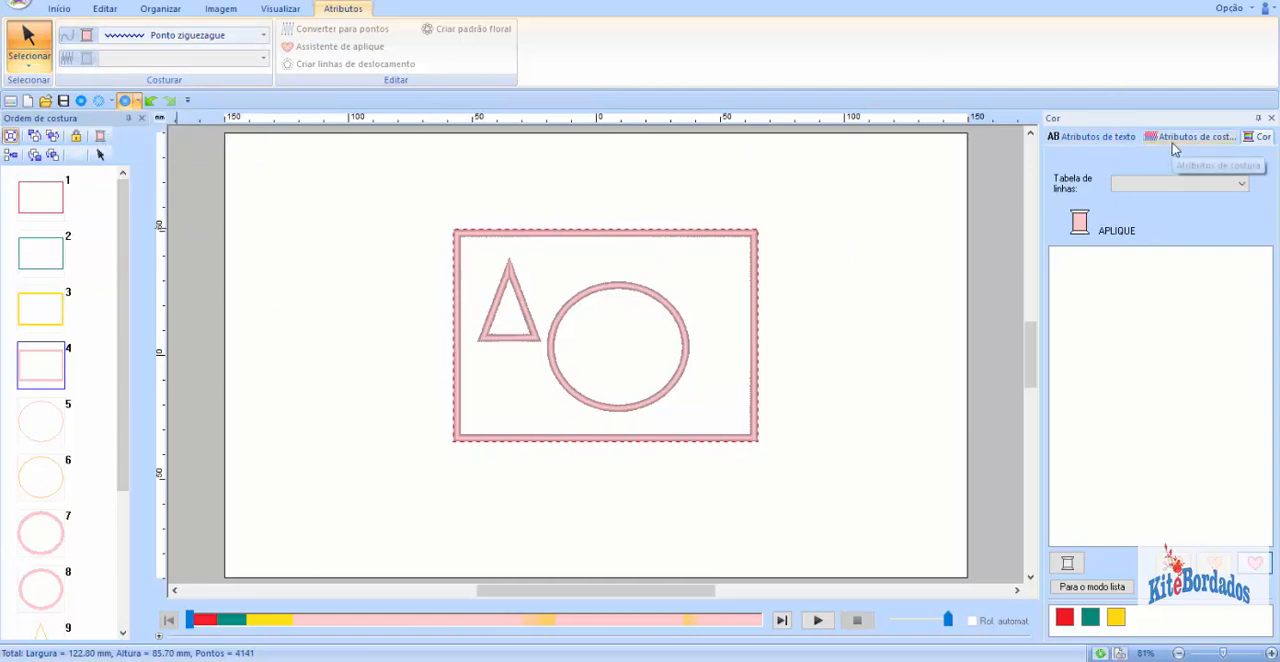
click(1136, 187)
click(1152, 219)
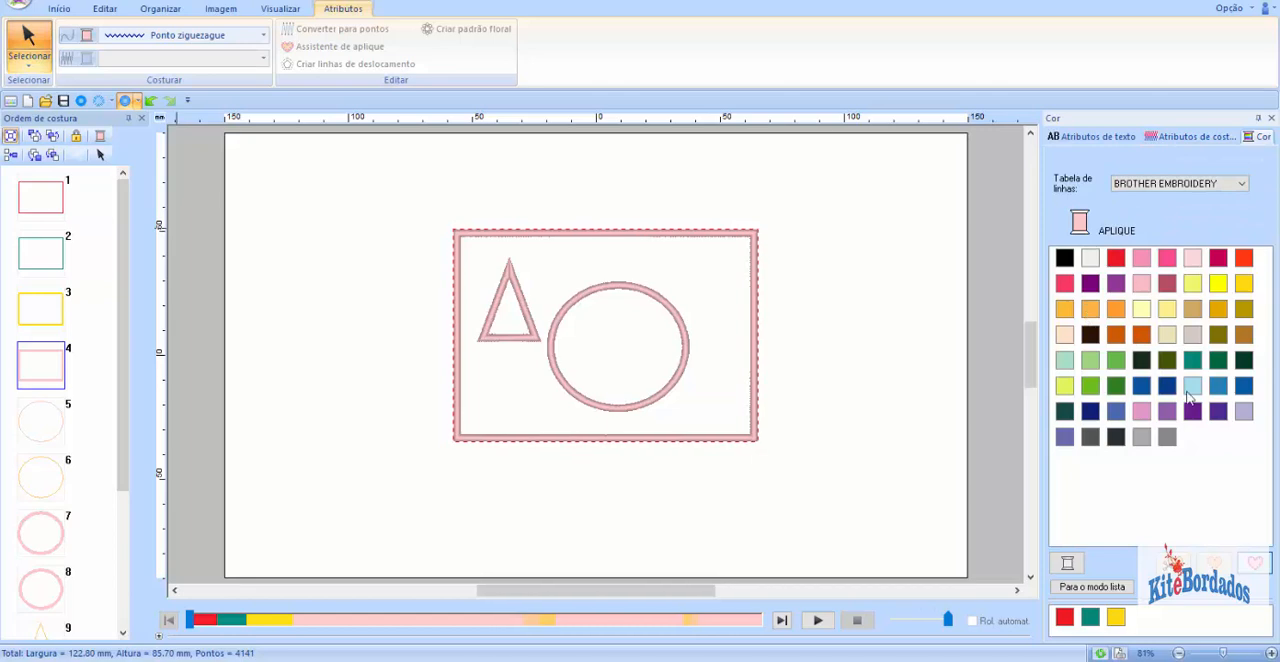
click(1218, 386)
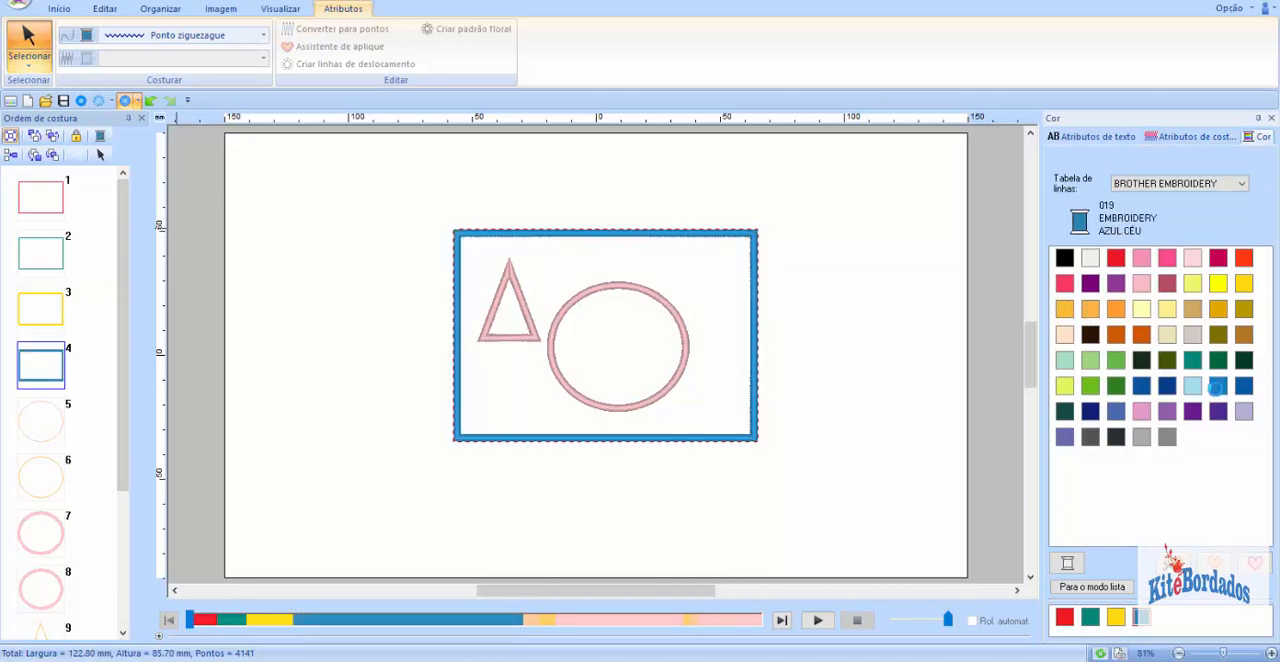
Step: Select the rectangle's four layers together to examine their thread colors and compare them with the circle's position layer
click(100, 192)
drag(98, 247, 2, 401)
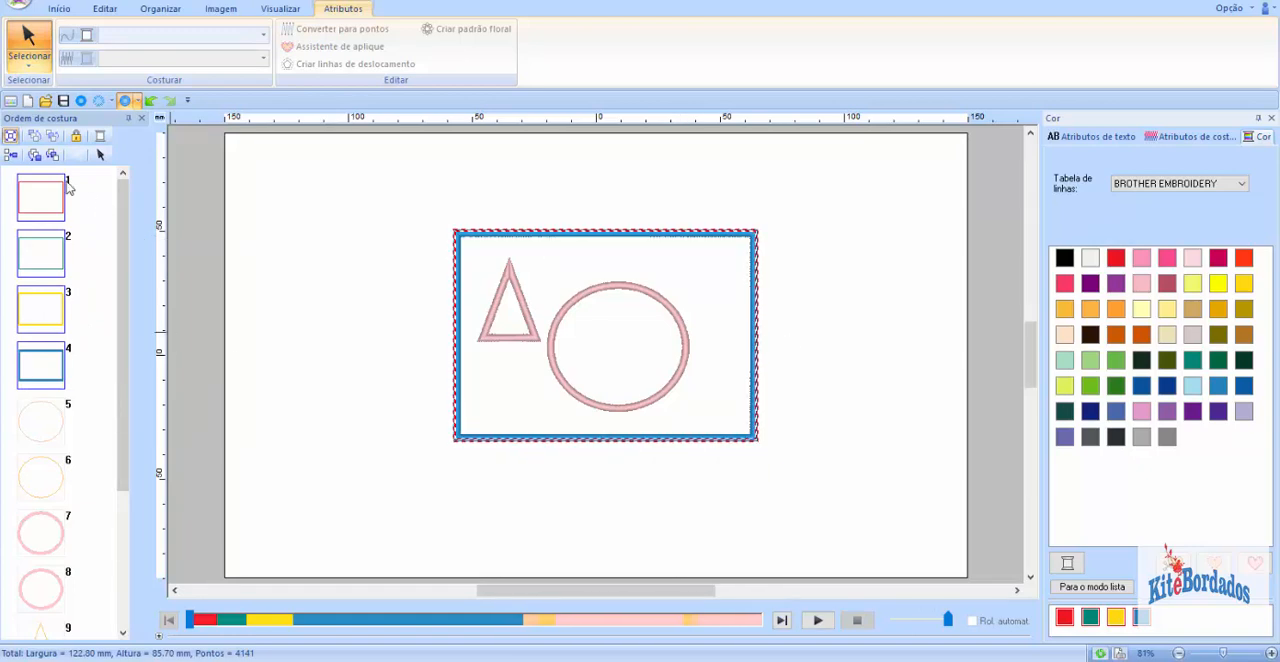
click(104, 216)
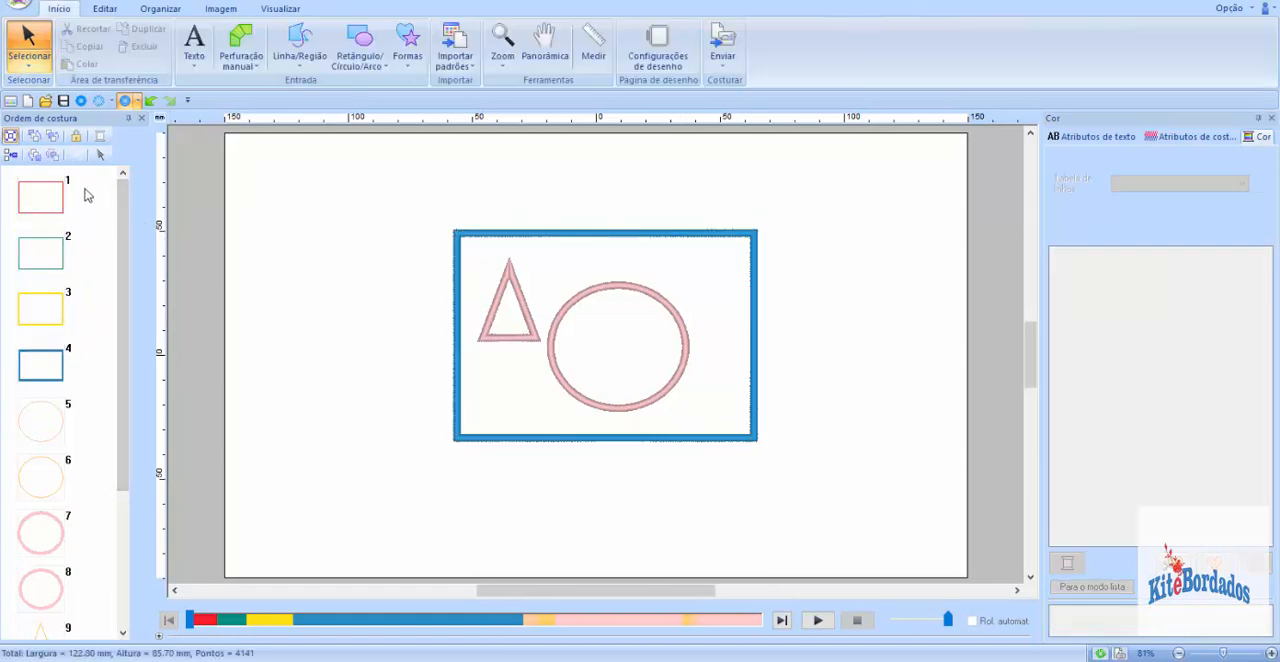
drag(91, 184, 5, 375)
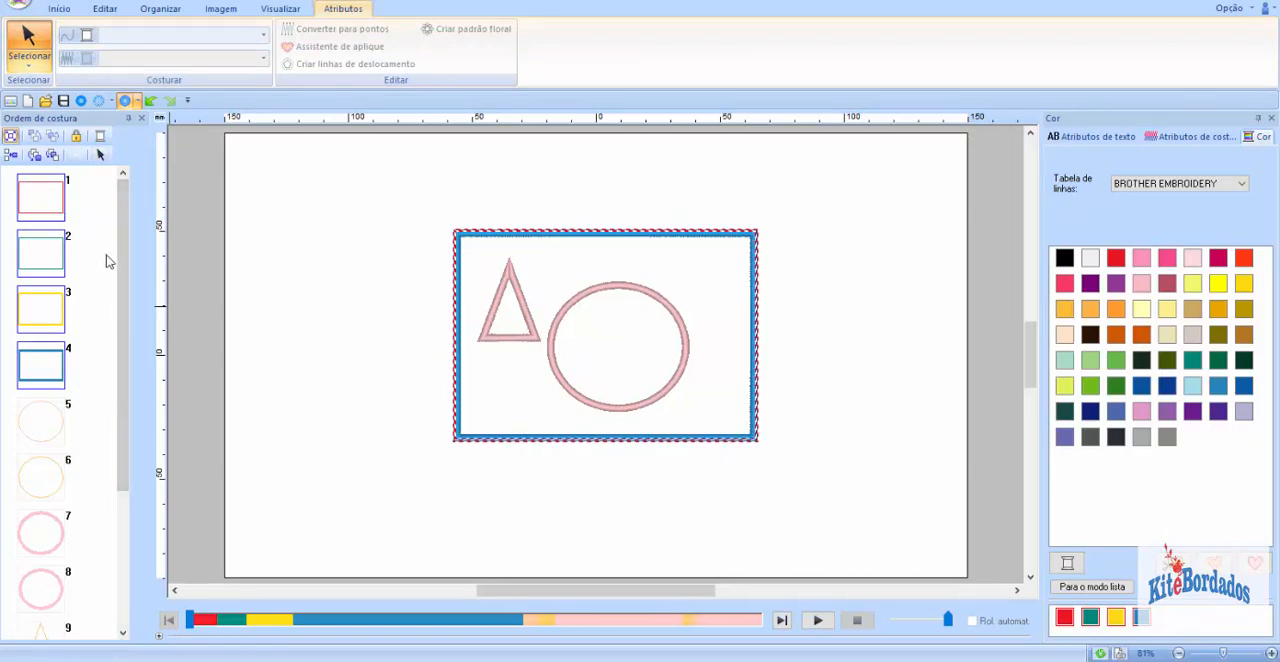
click(88, 182)
drag(90, 181, 15, 386)
click(107, 335)
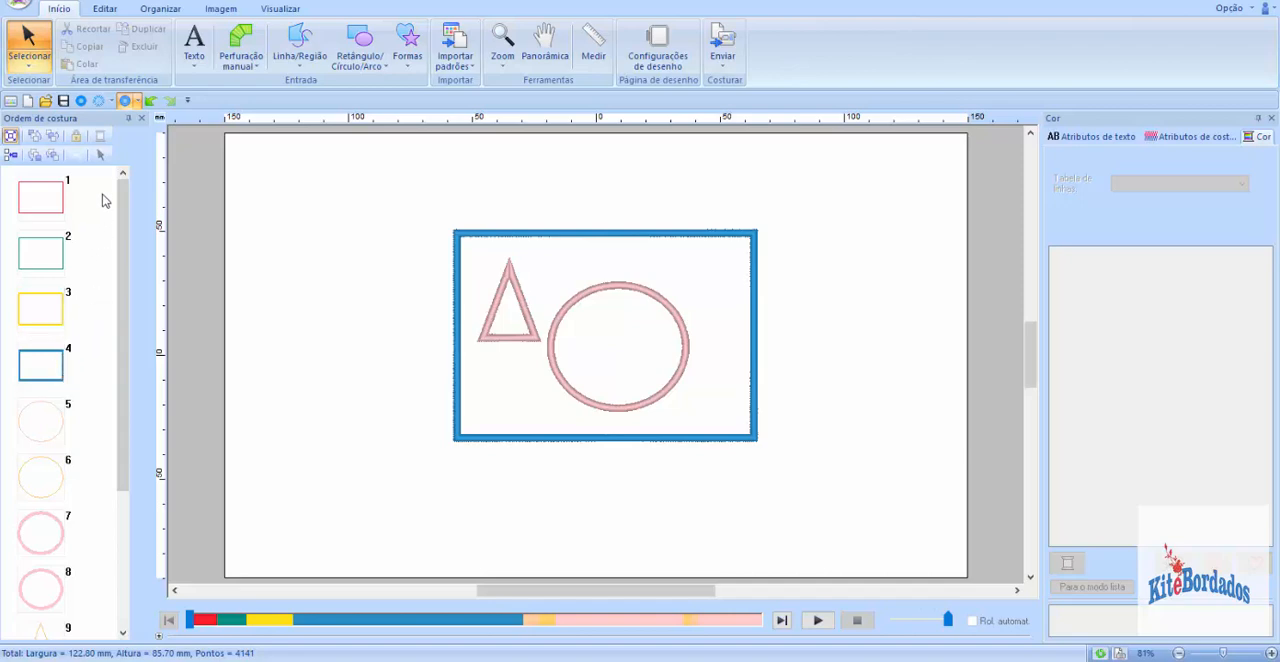
drag(86, 204, 36, 376)
drag(126, 354, 126, 412)
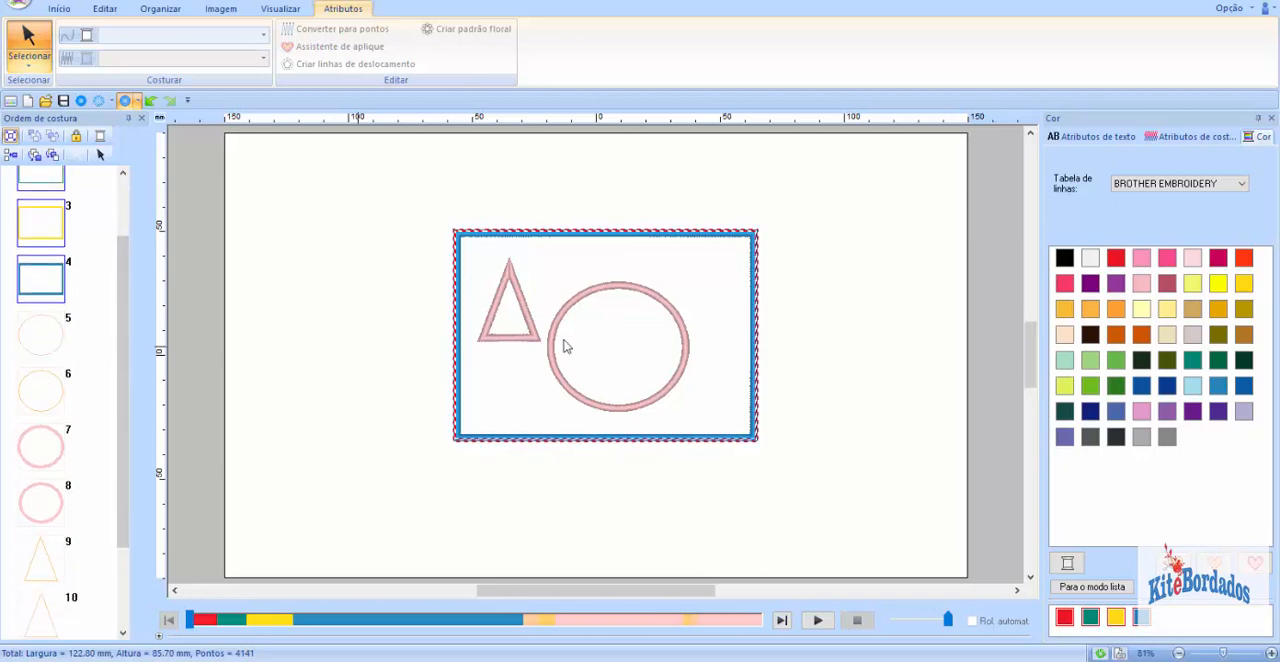
click(47, 345)
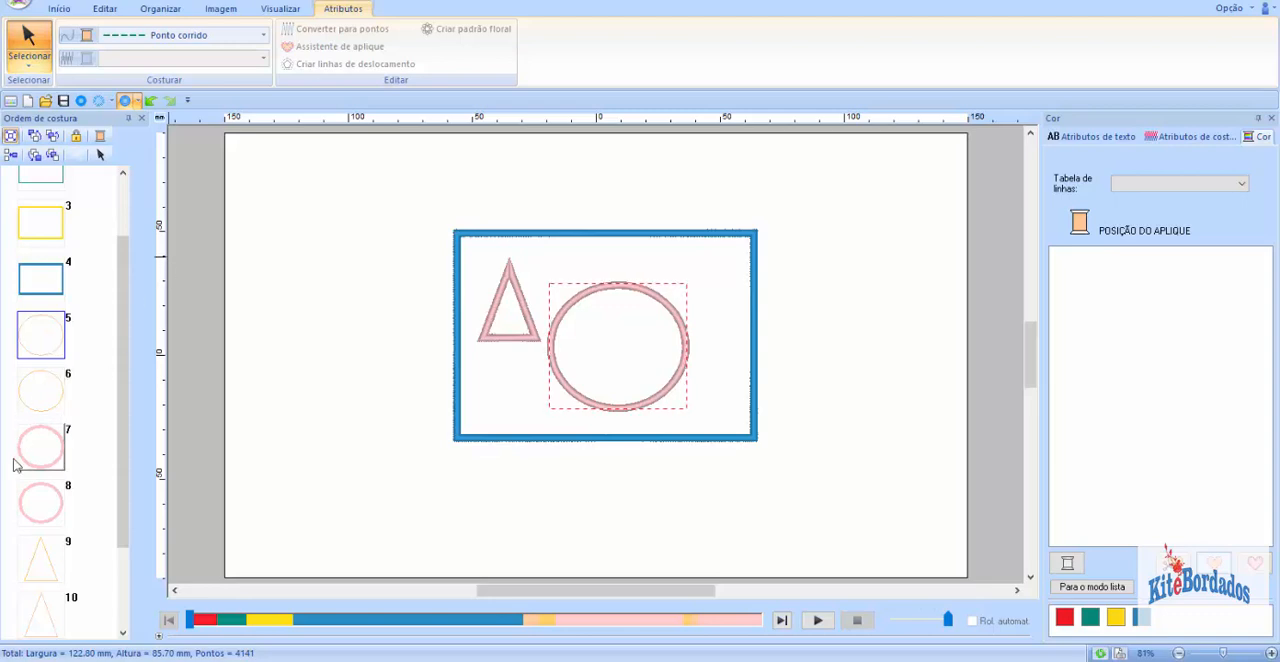
scroll(124, 328, up, 2)
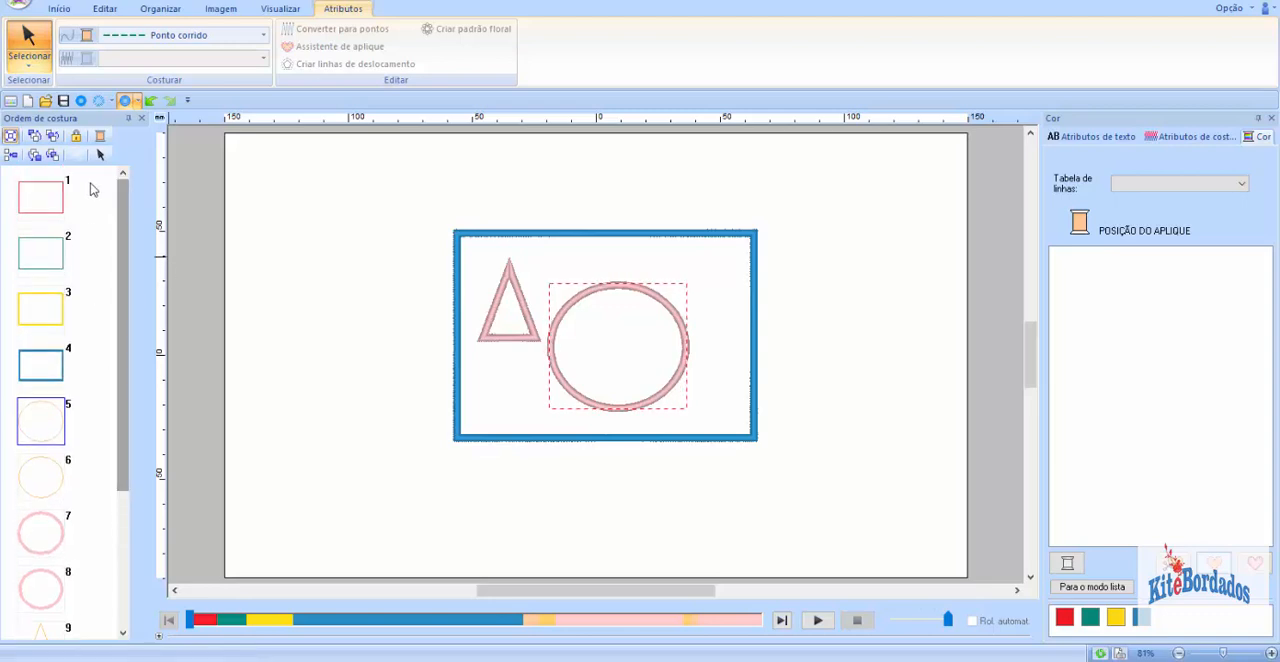
drag(88, 183, 37, 375)
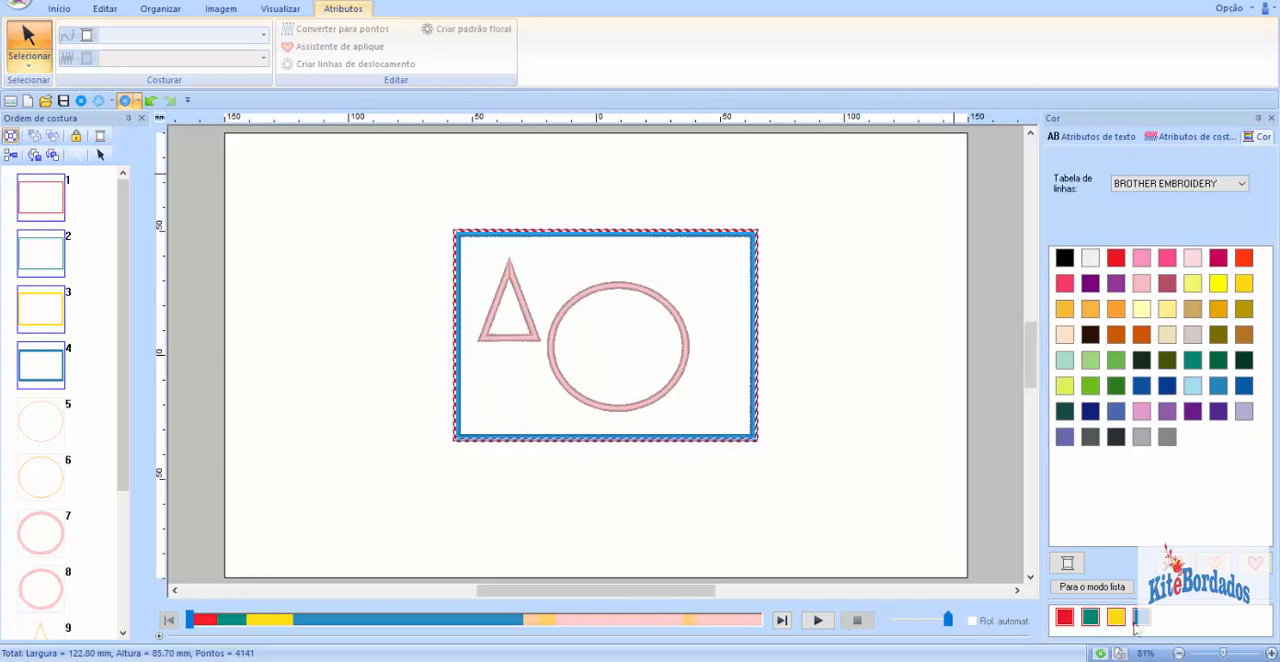
Step: Reuse the rectangle's thread colors on the circle: red 800 for its position layer and teal 534 for its material cut layer
click(45, 425)
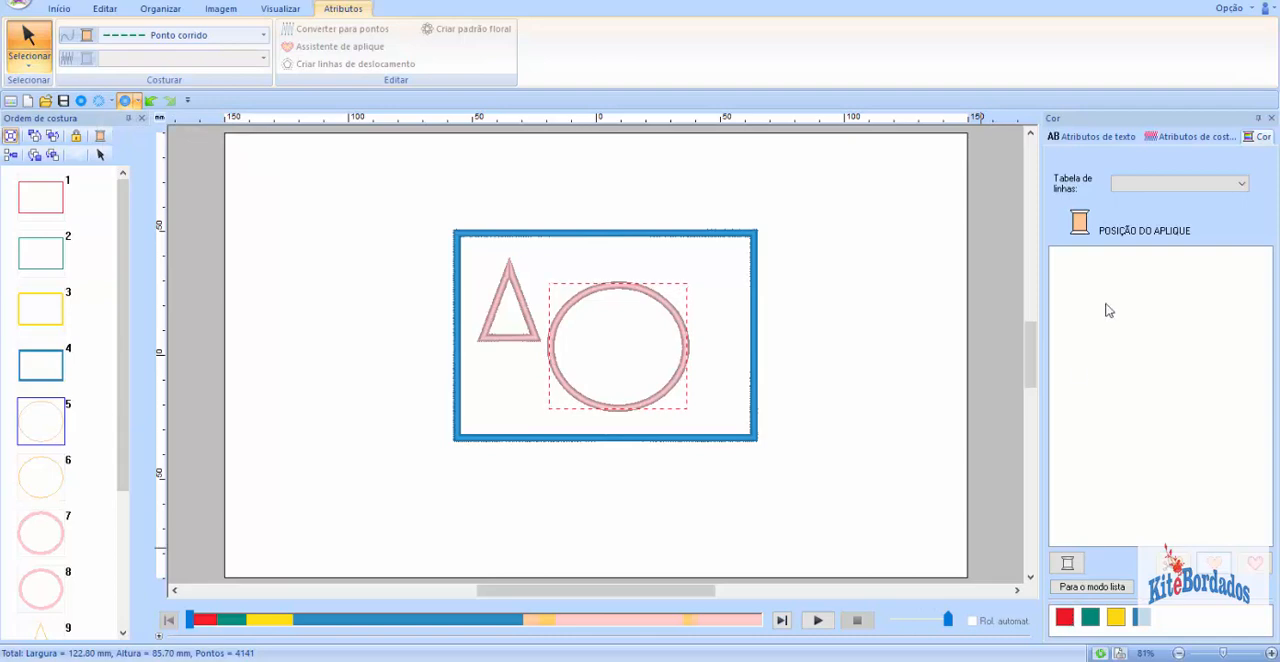
click(1067, 619)
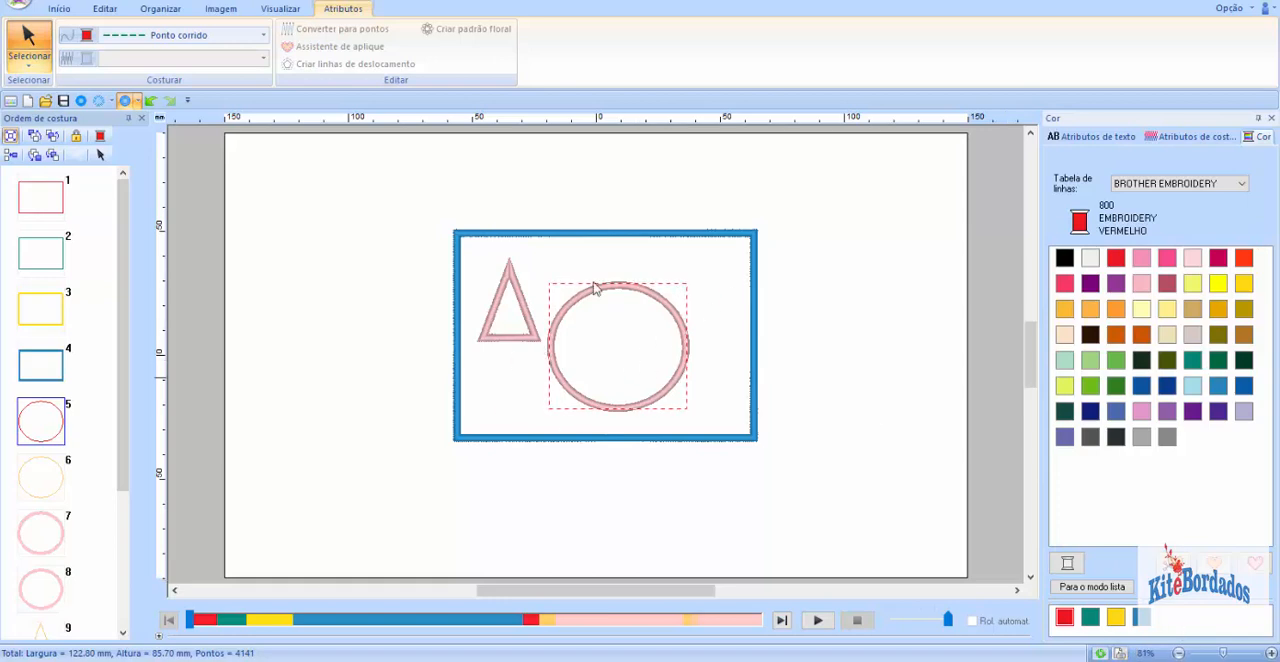
click(45, 486)
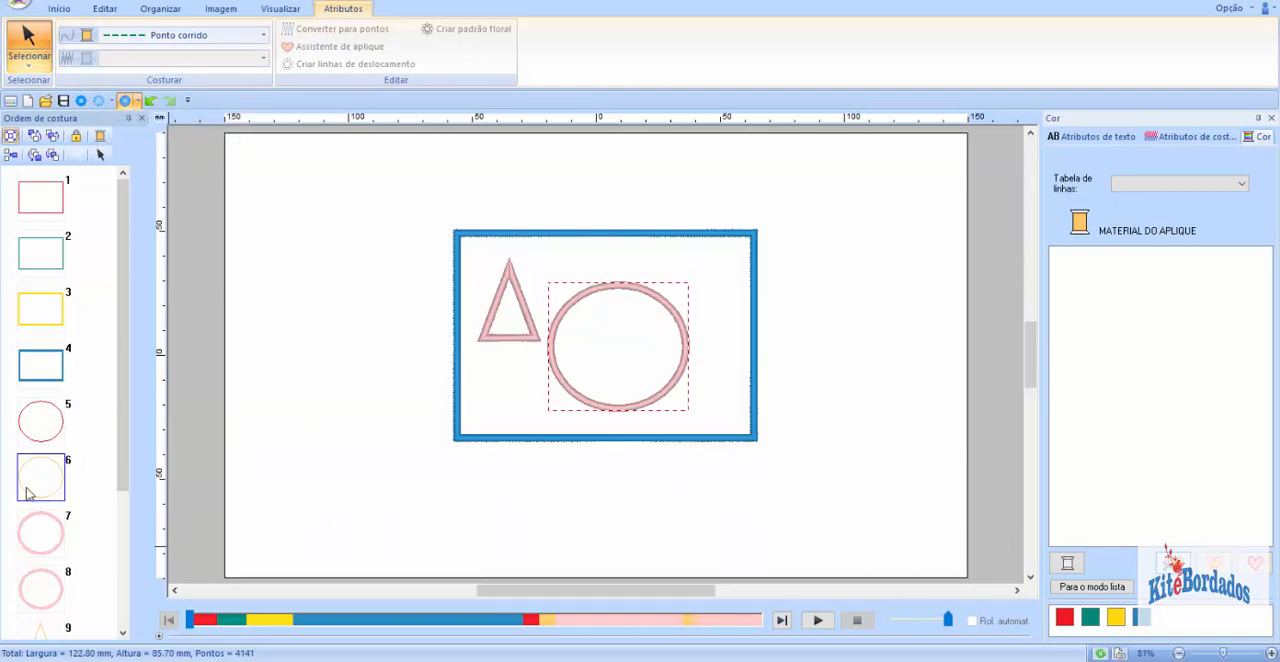
click(1089, 617)
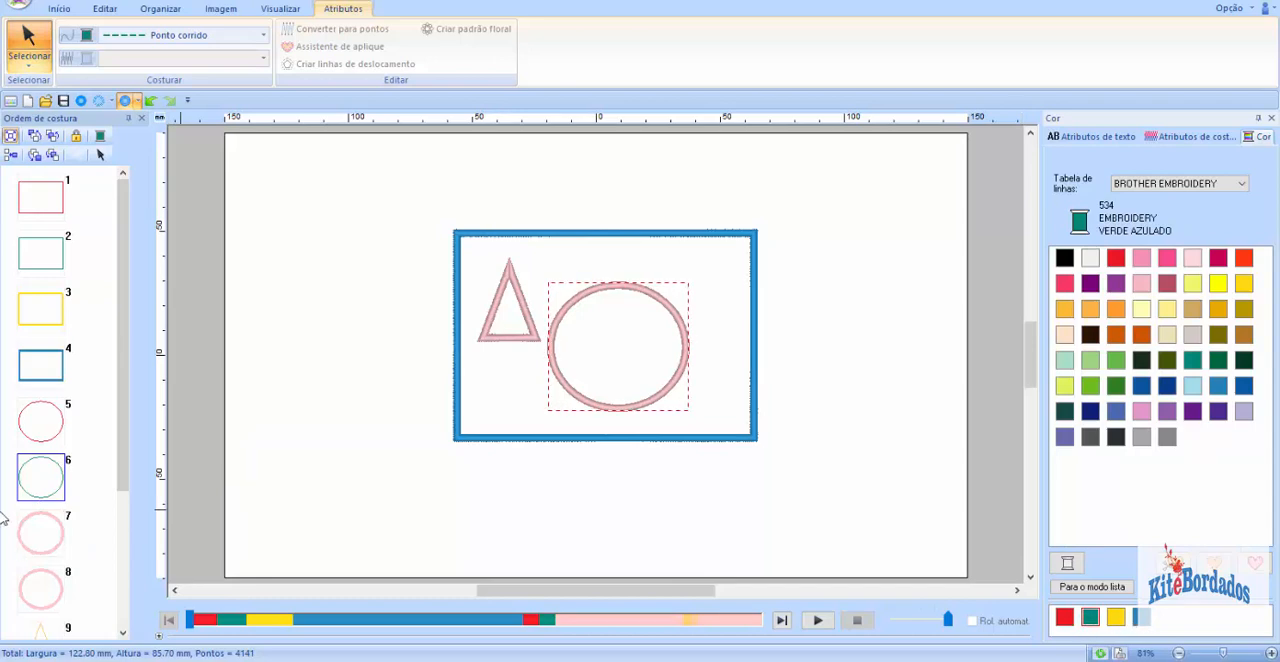
Step: Color the circle's E/V stitch layer with the used gold thread and its zigzag stitch layer sky blue 019
click(60, 532)
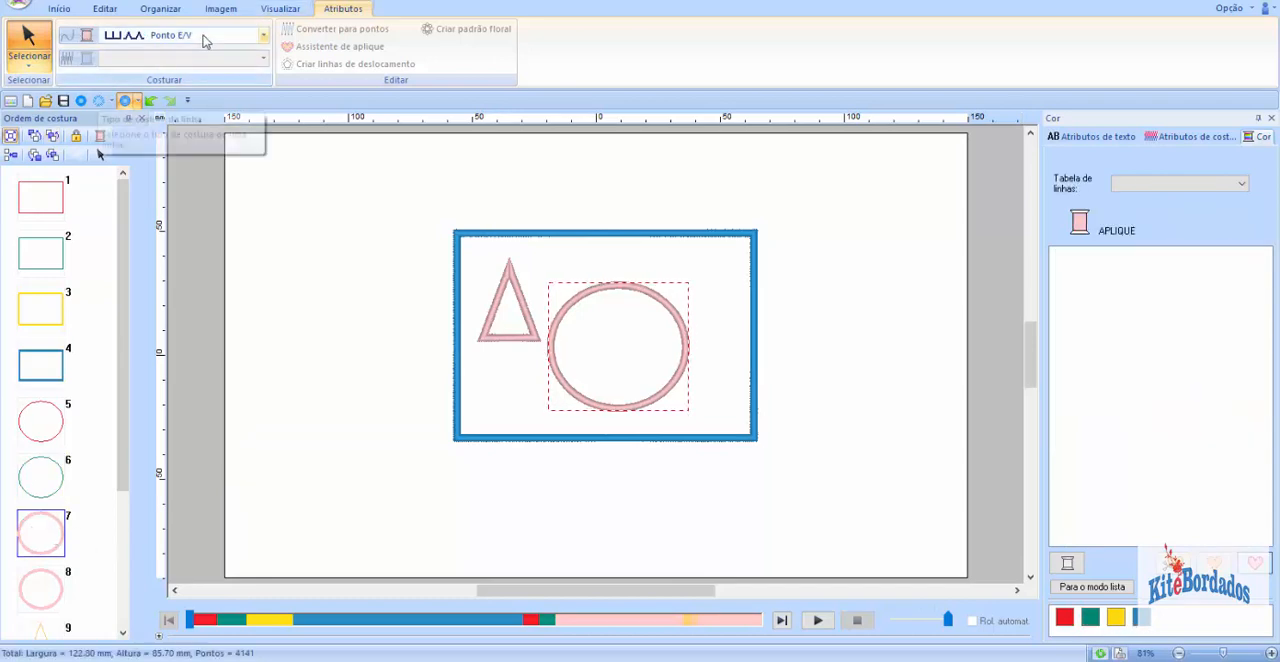
click(1121, 618)
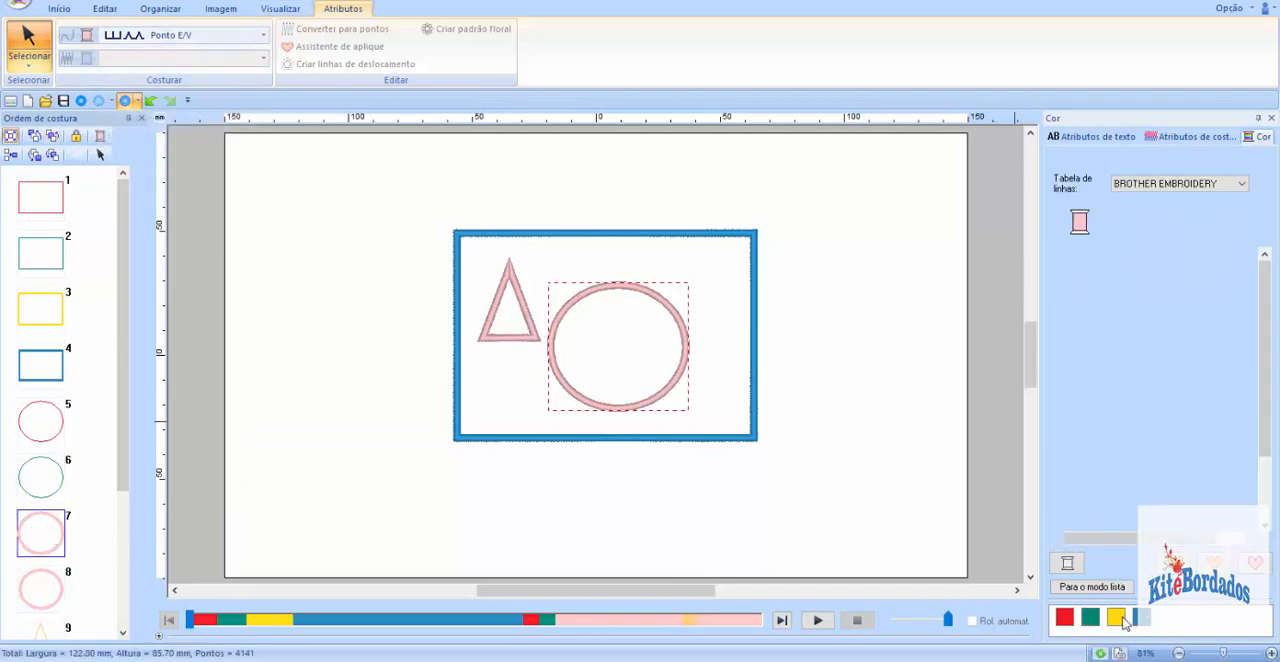
click(74, 568)
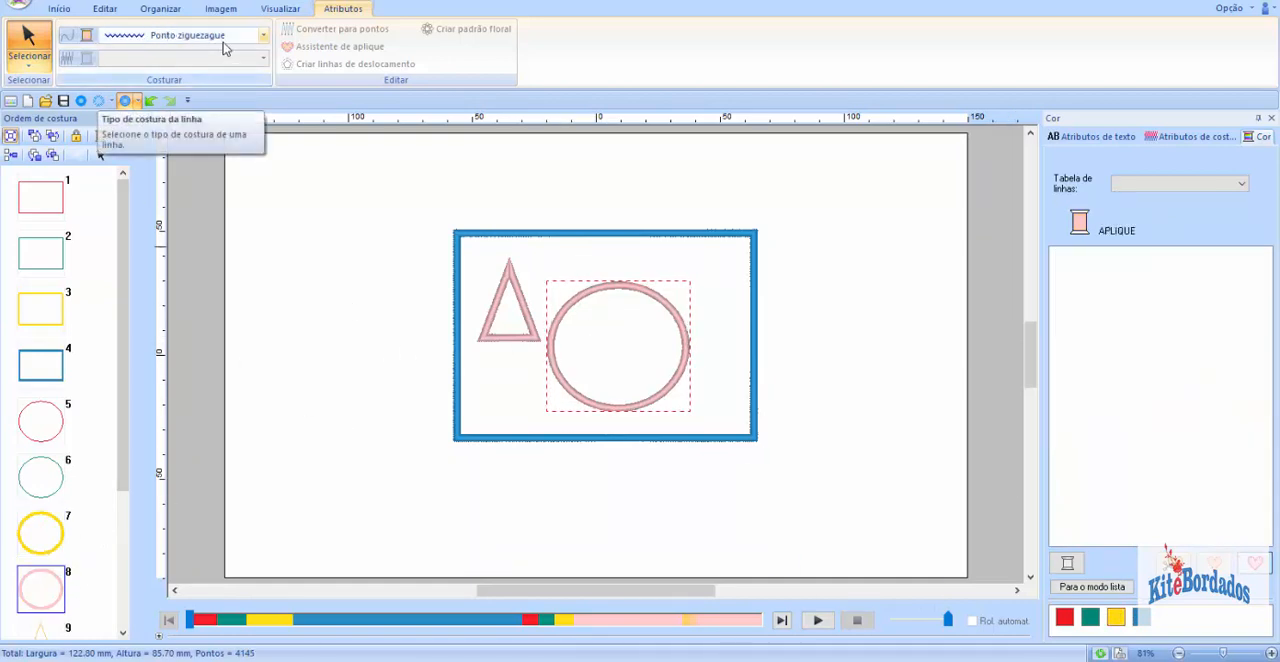
click(1142, 619)
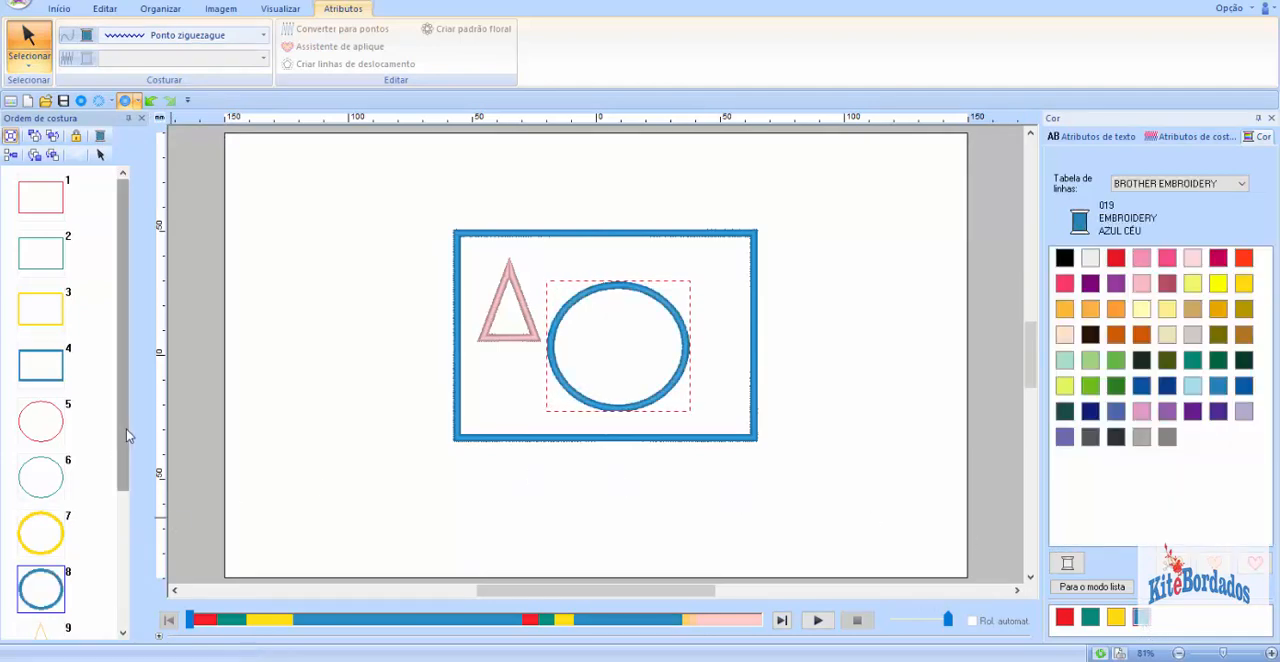
Step: Examine the circle's four layers and the triangle's layers as groups in the sewing order, and clear the selection
drag(126, 429, 126, 452)
drag(86, 376, 43, 567)
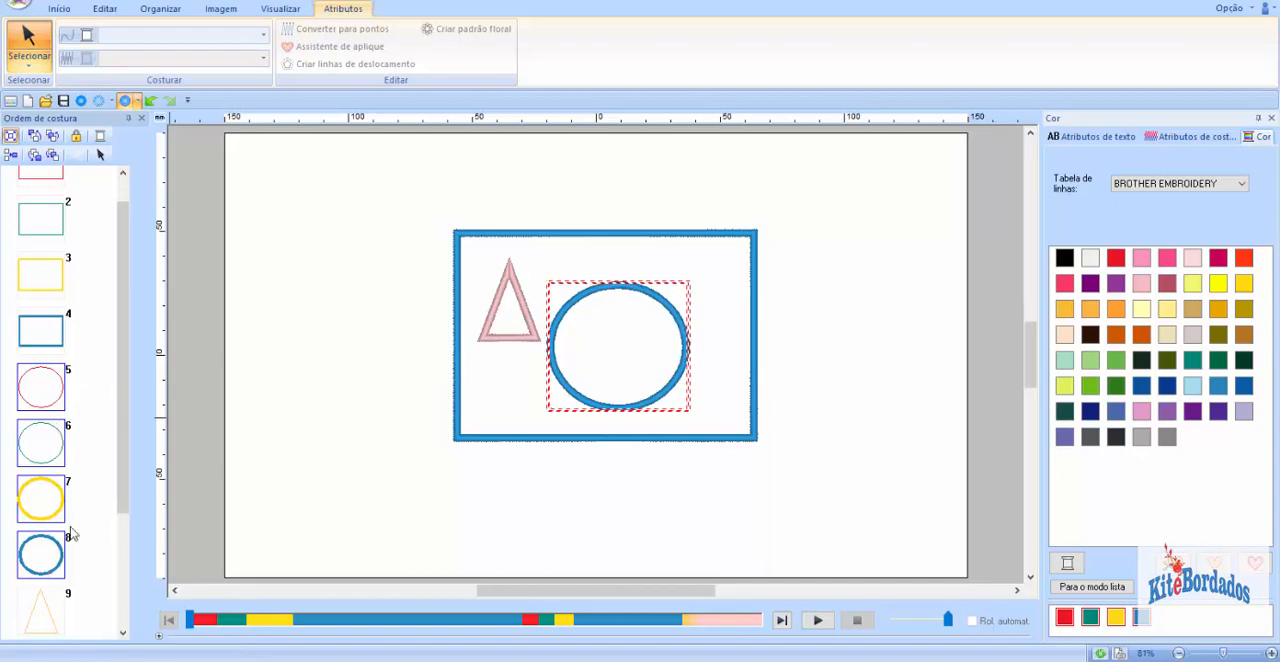
scroll(128, 482, down, 3)
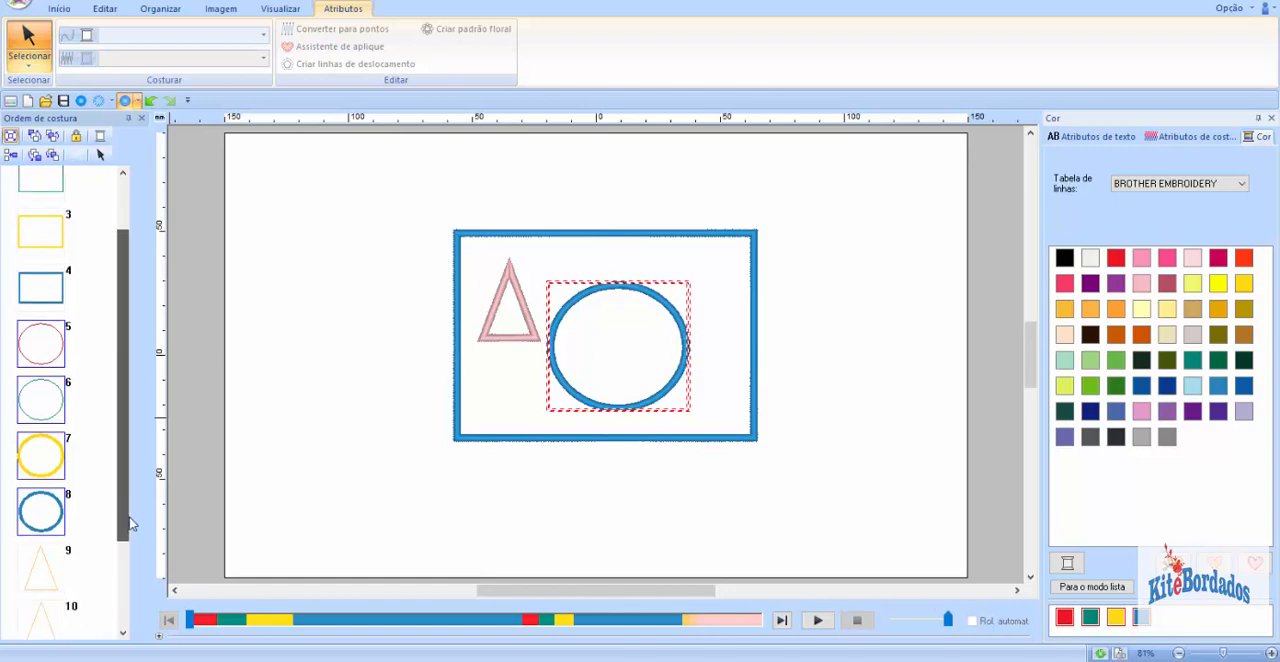
click(78, 492)
drag(86, 536, 21, 650)
click(88, 480)
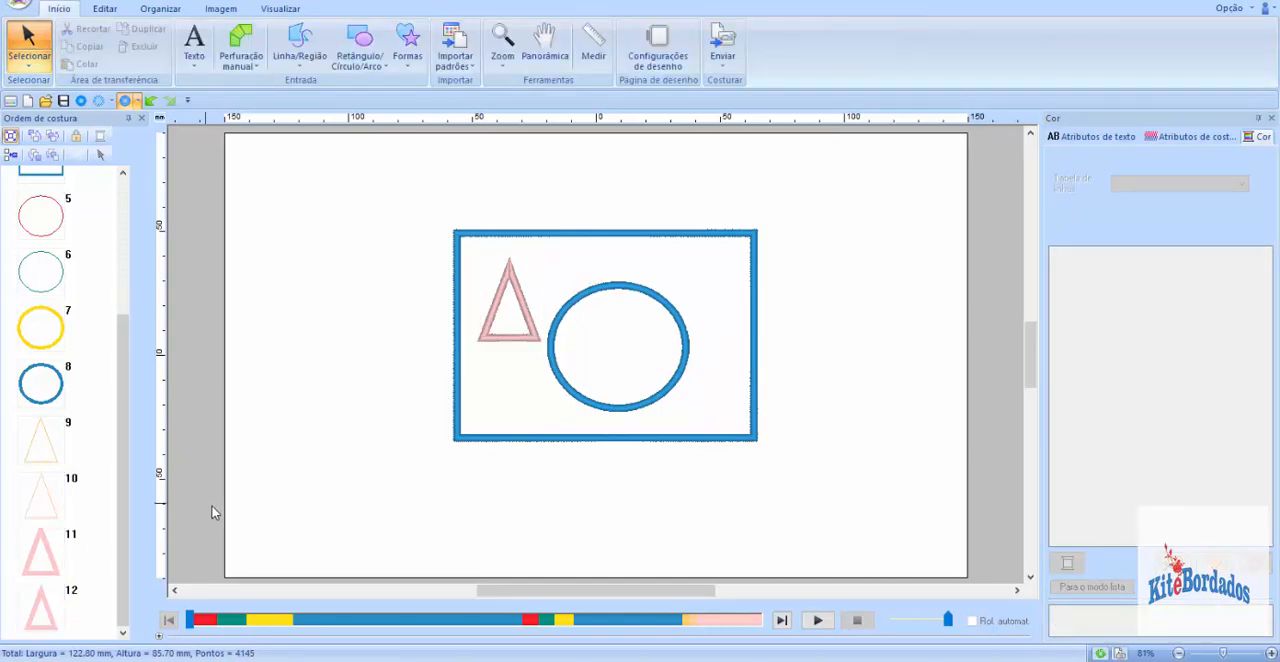
Step: Color the triangle's first two outline layers with the used thread colors: red 800 for layer 9 and teal 534 for layer 10
click(58, 460)
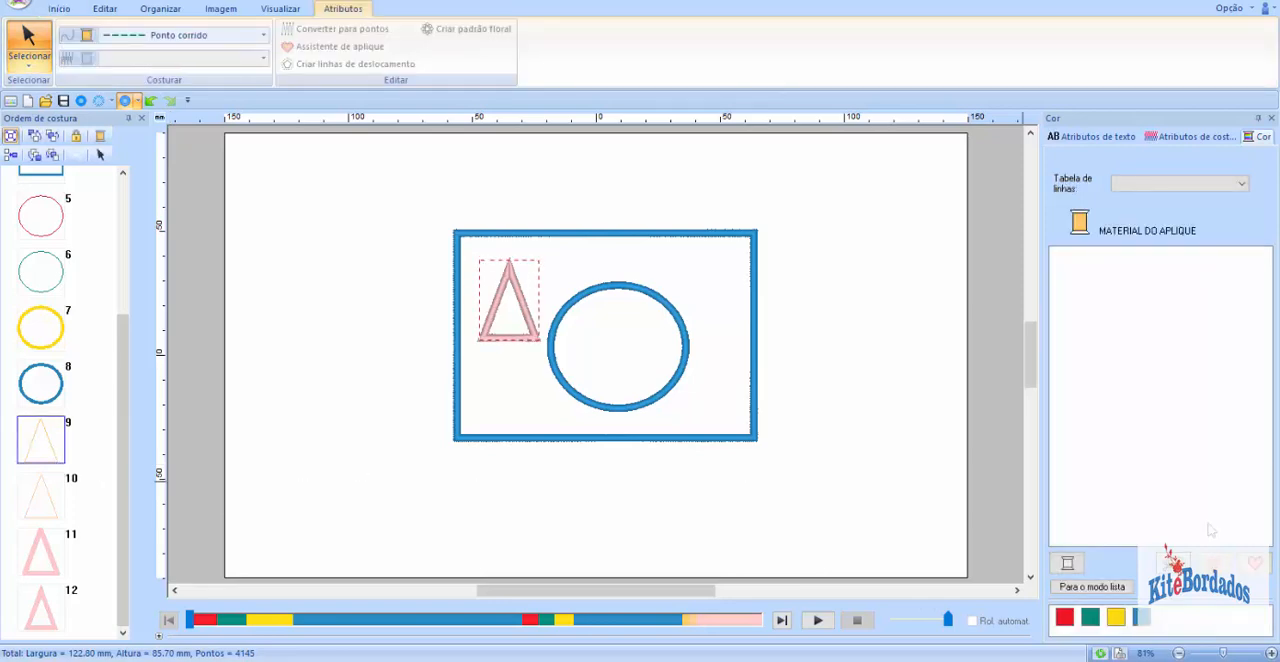
click(1066, 617)
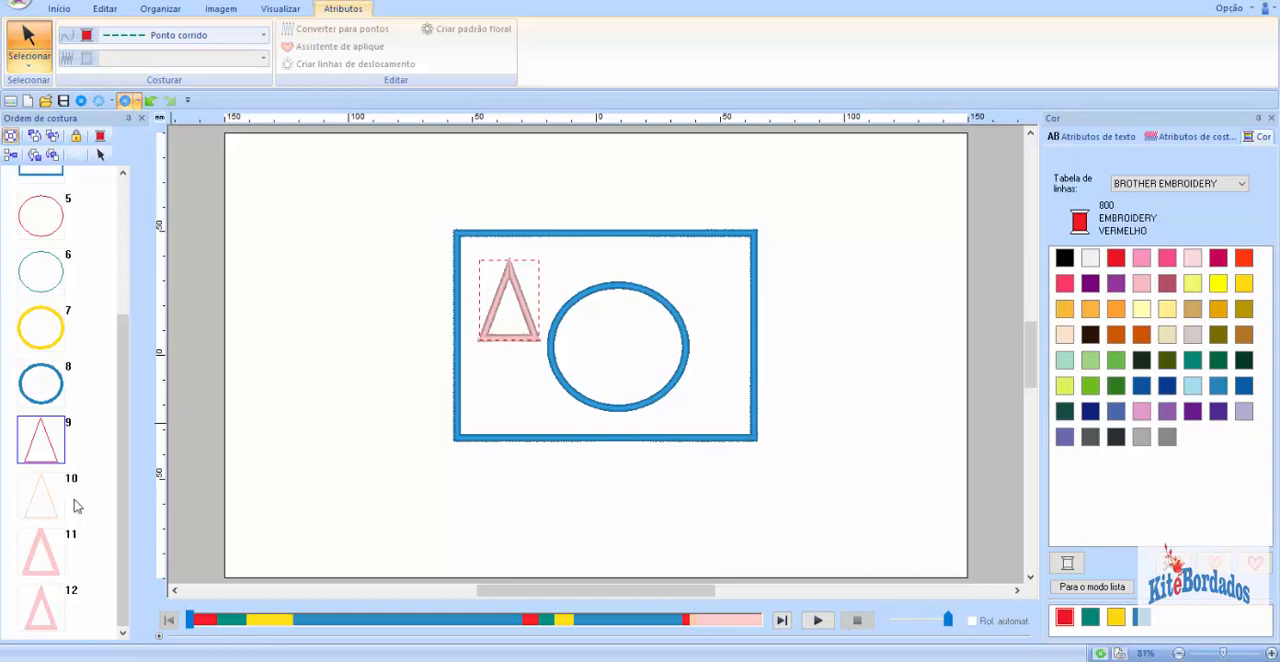
click(58, 494)
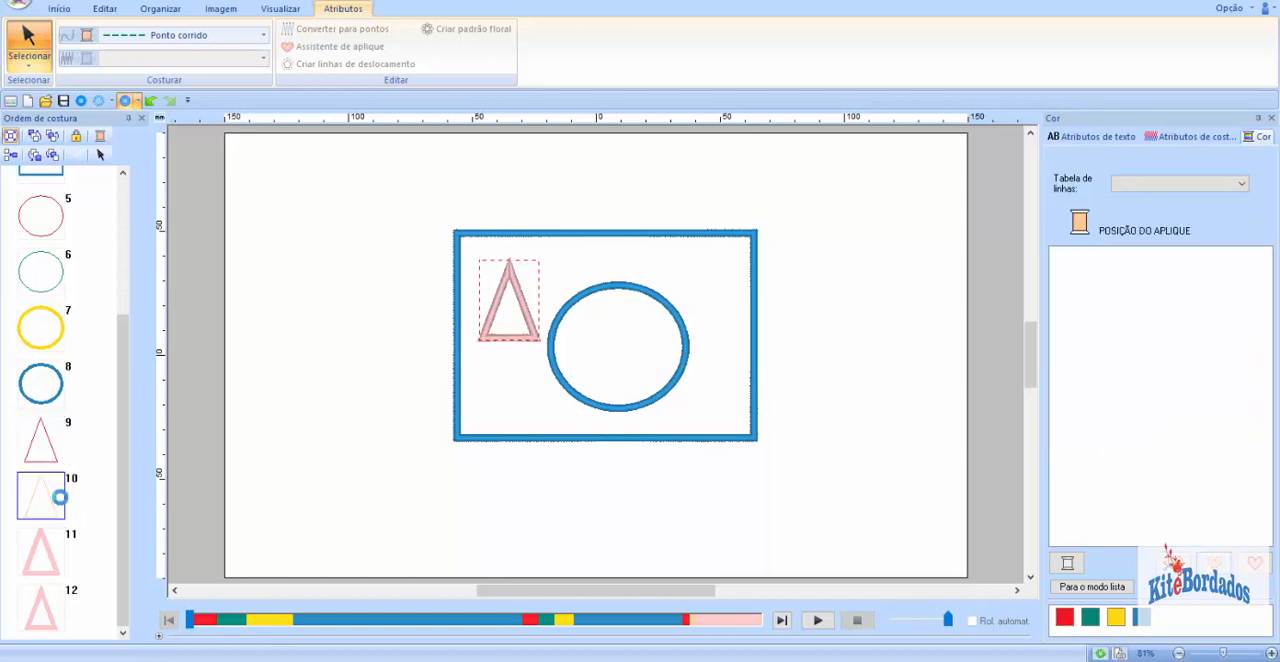
click(1091, 619)
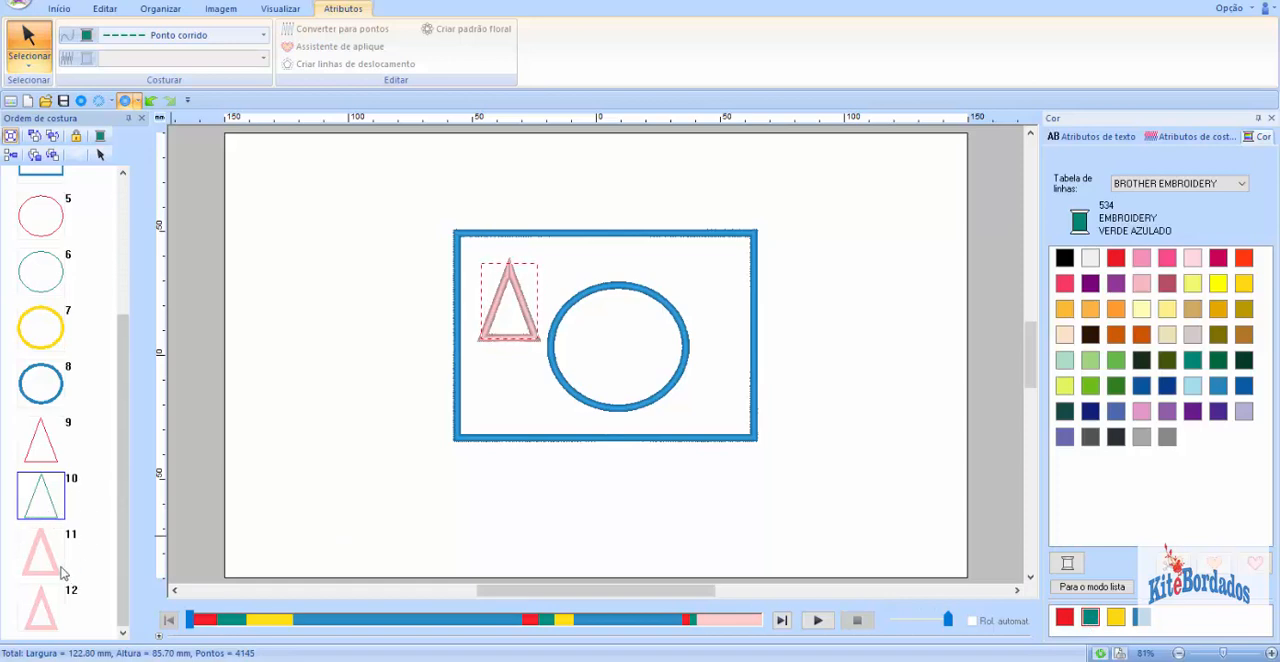
Step: Color the triangle's E/V stitch layer with the used gold thread and its zigzag stitch layer sky blue 019
click(58, 568)
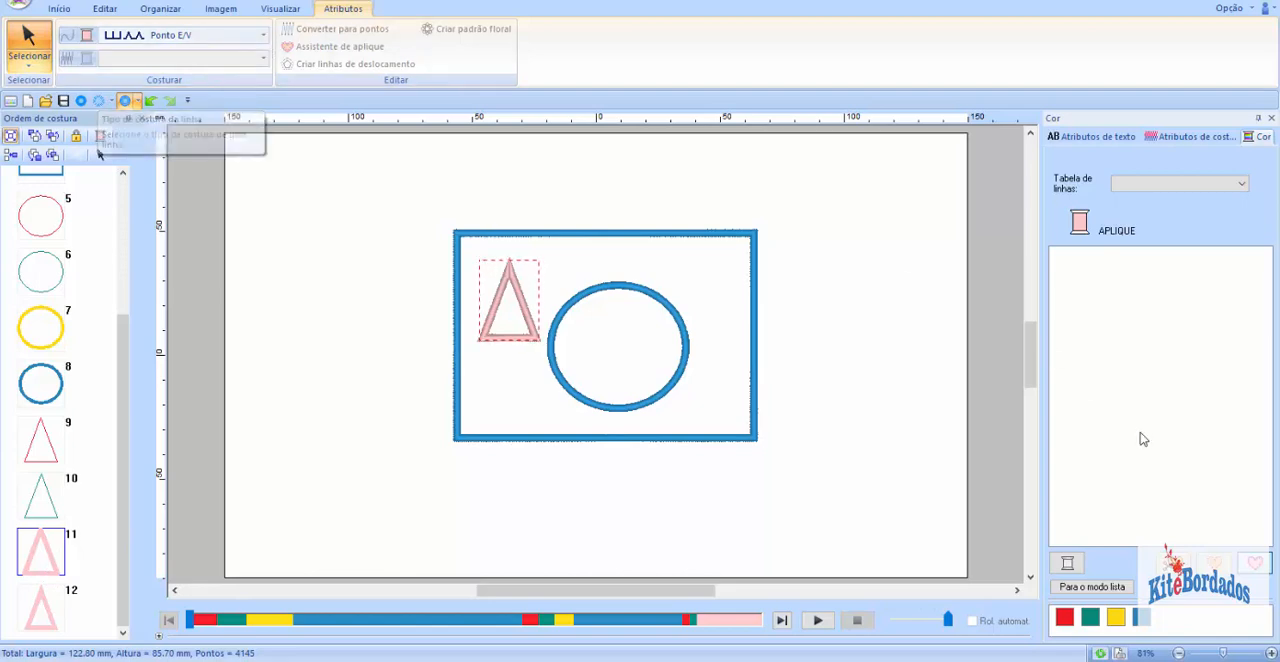
click(1116, 617)
click(40, 606)
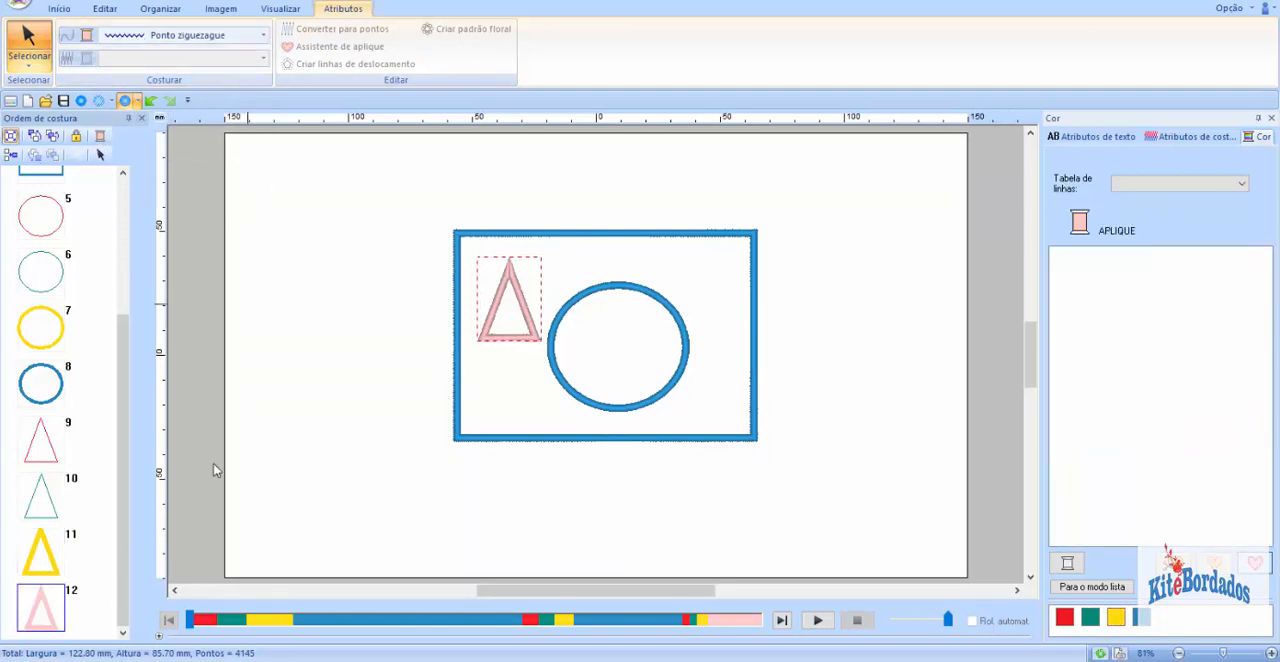
click(1141, 617)
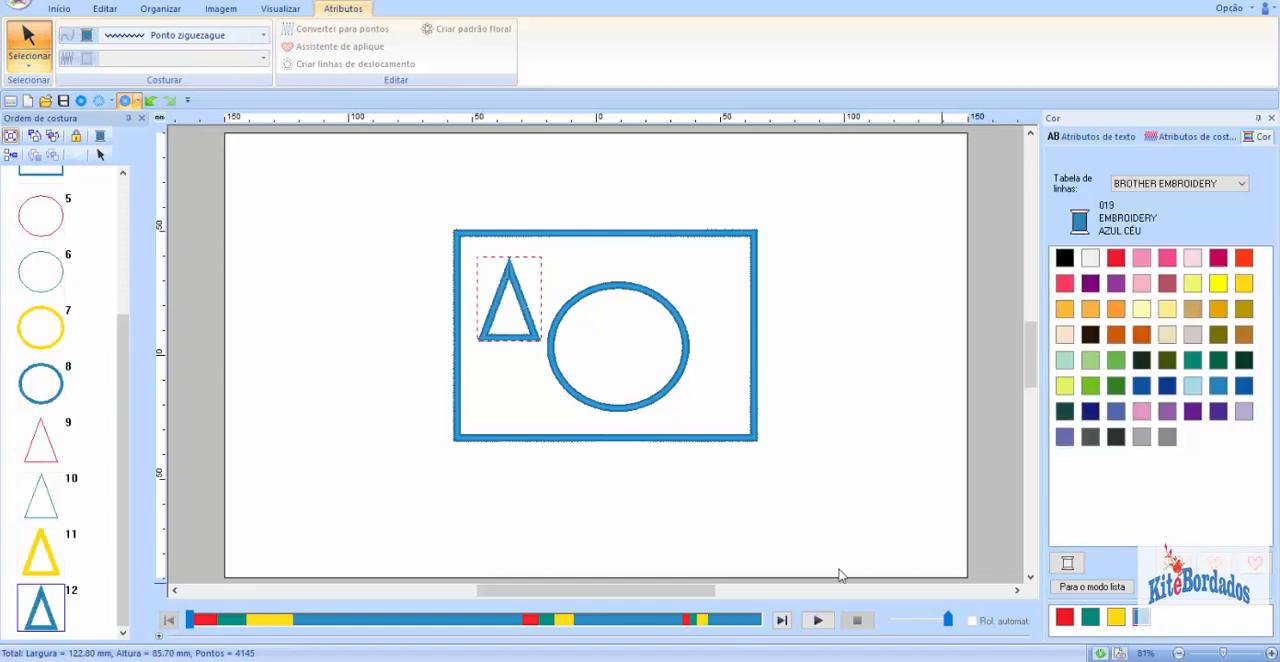
Step: Examine the four layers of the rectangle, the circle and the triangle as separate groups in the sewing order
drag(130, 467, 118, 262)
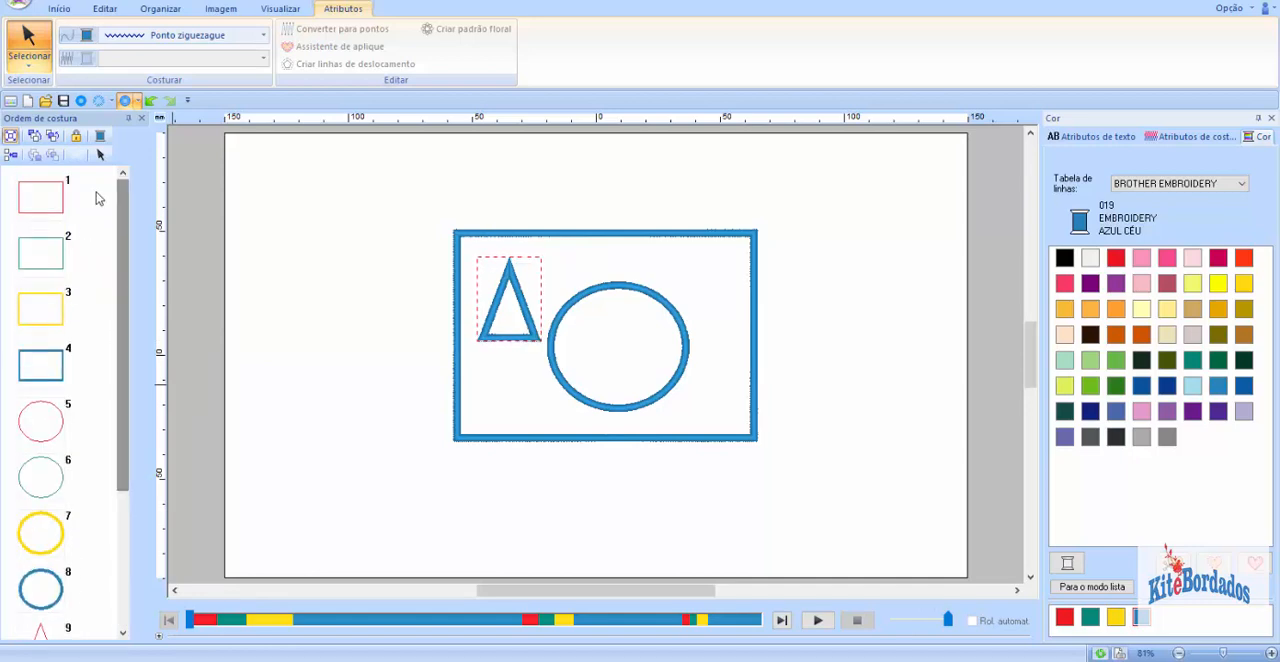
drag(89, 186, 42, 372)
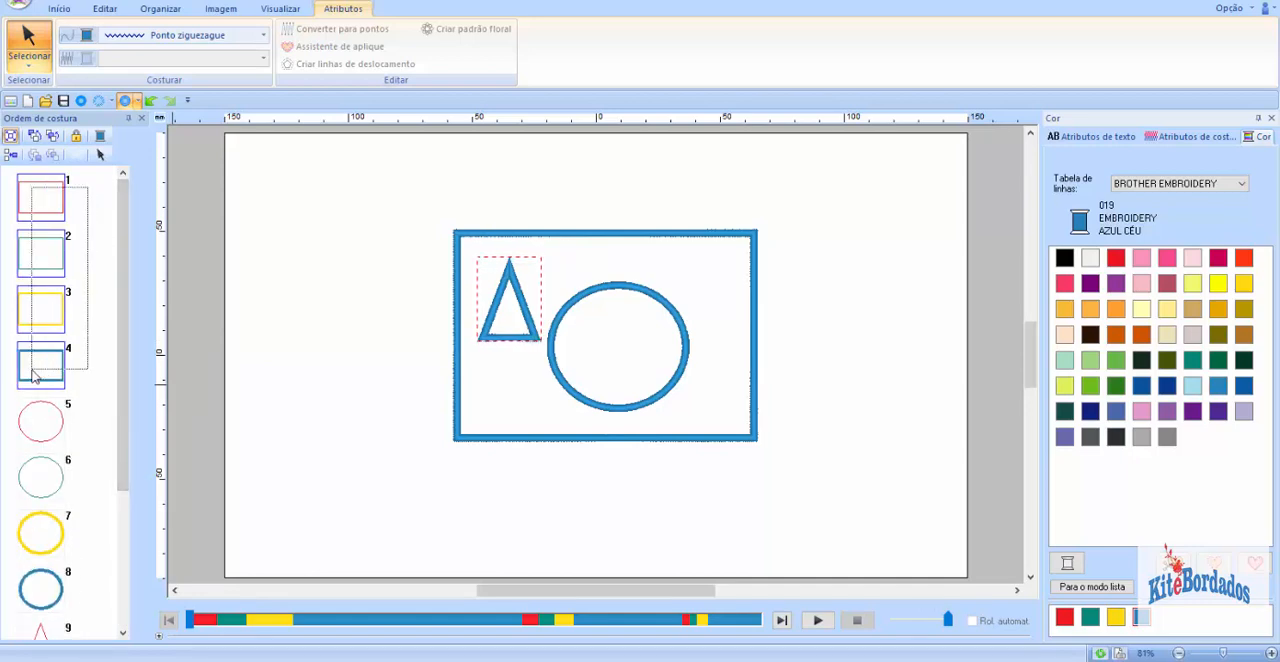
click(40, 368)
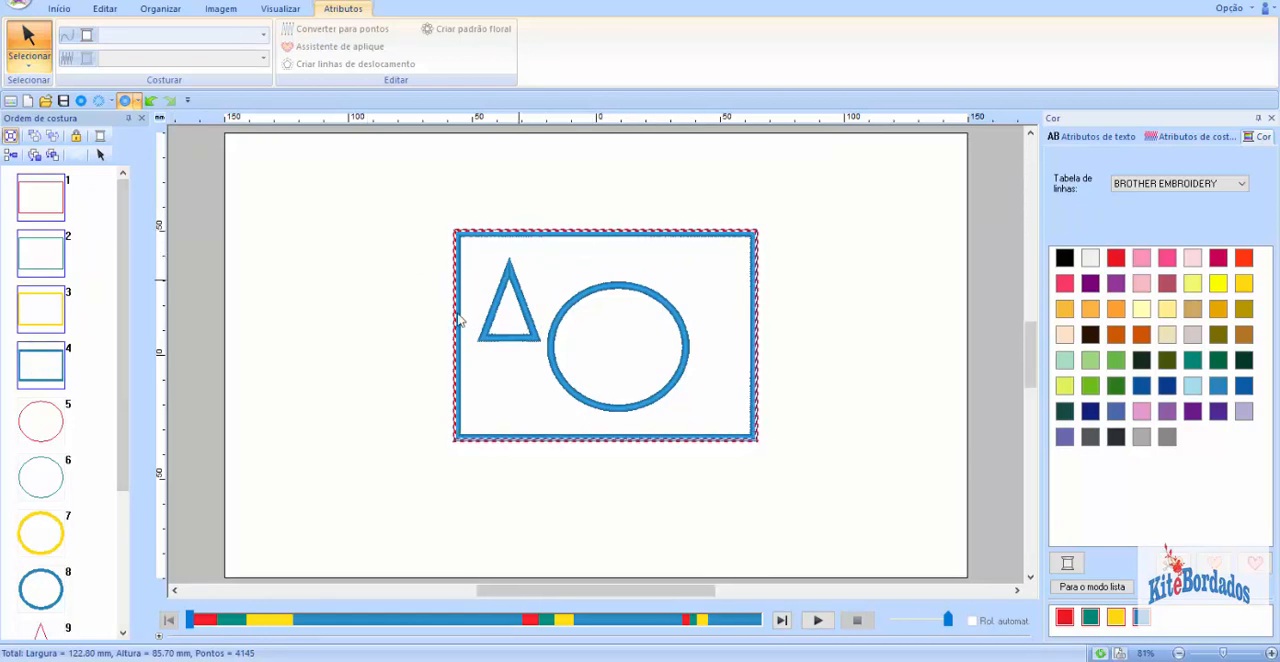
drag(85, 410, 42, 620)
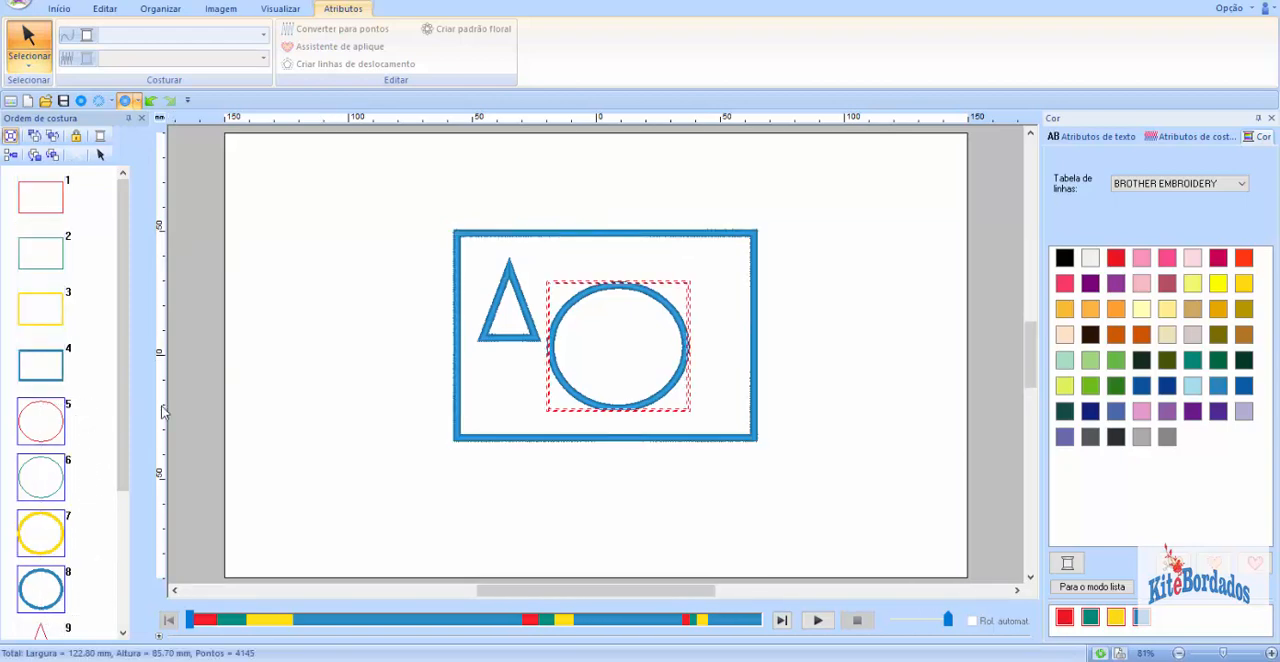
drag(126, 458, 104, 600)
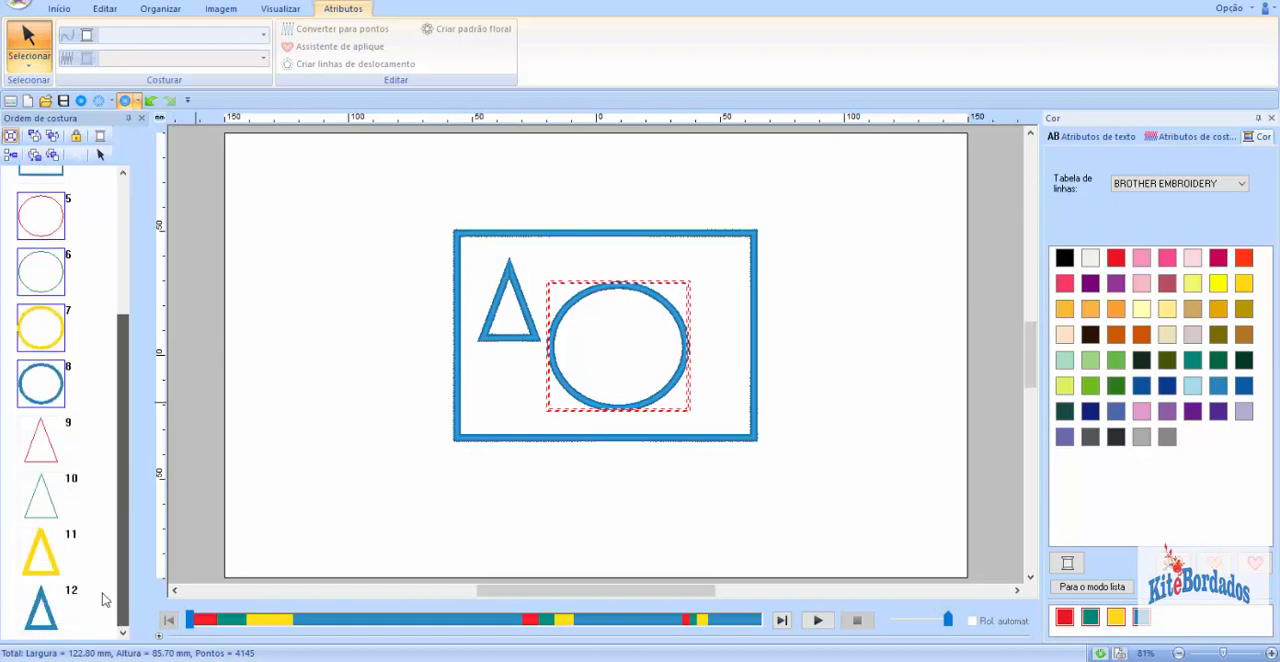
drag(88, 426, 46, 616)
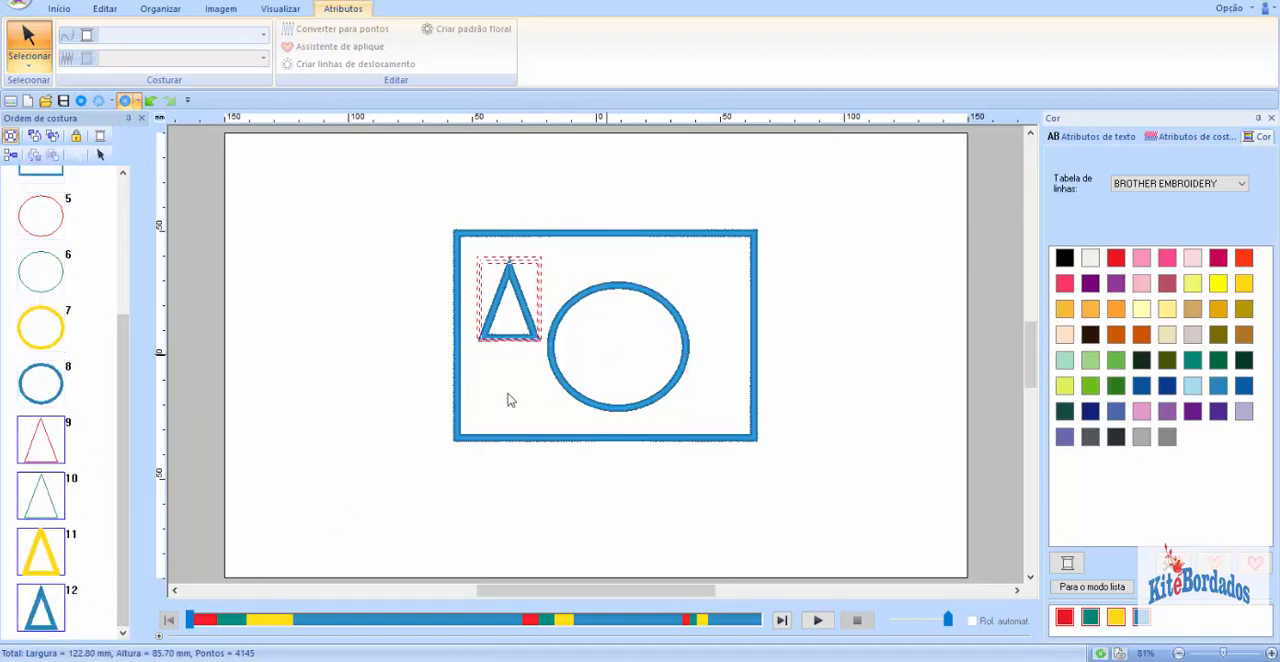
drag(127, 514, 130, 392)
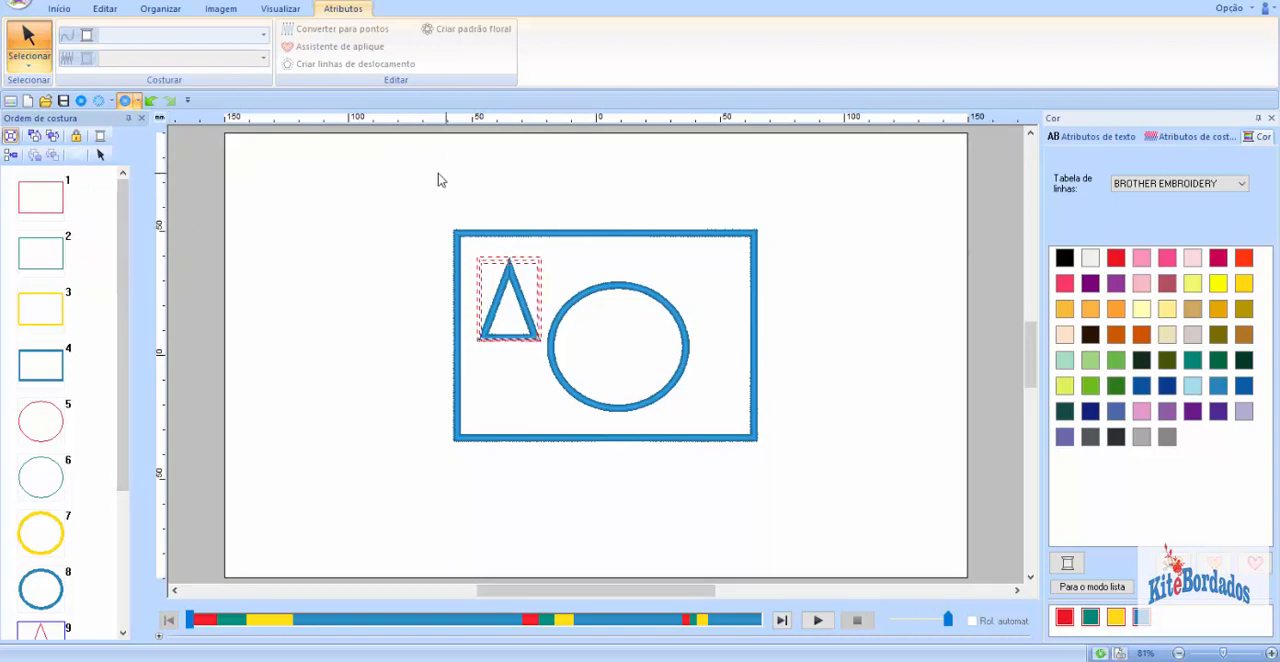
Step: Select all three appliqué shapes on the page, review the complete sewing order and clear the selection
drag(393, 157, 844, 490)
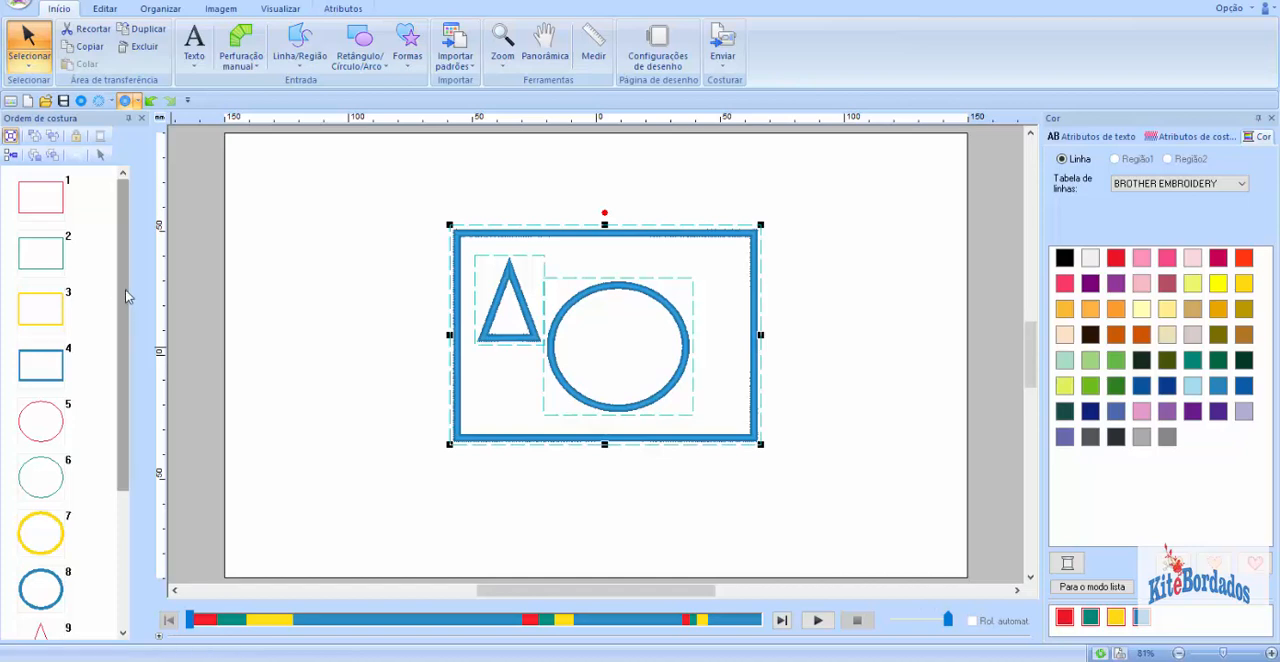
scroll(123, 192, down, 2)
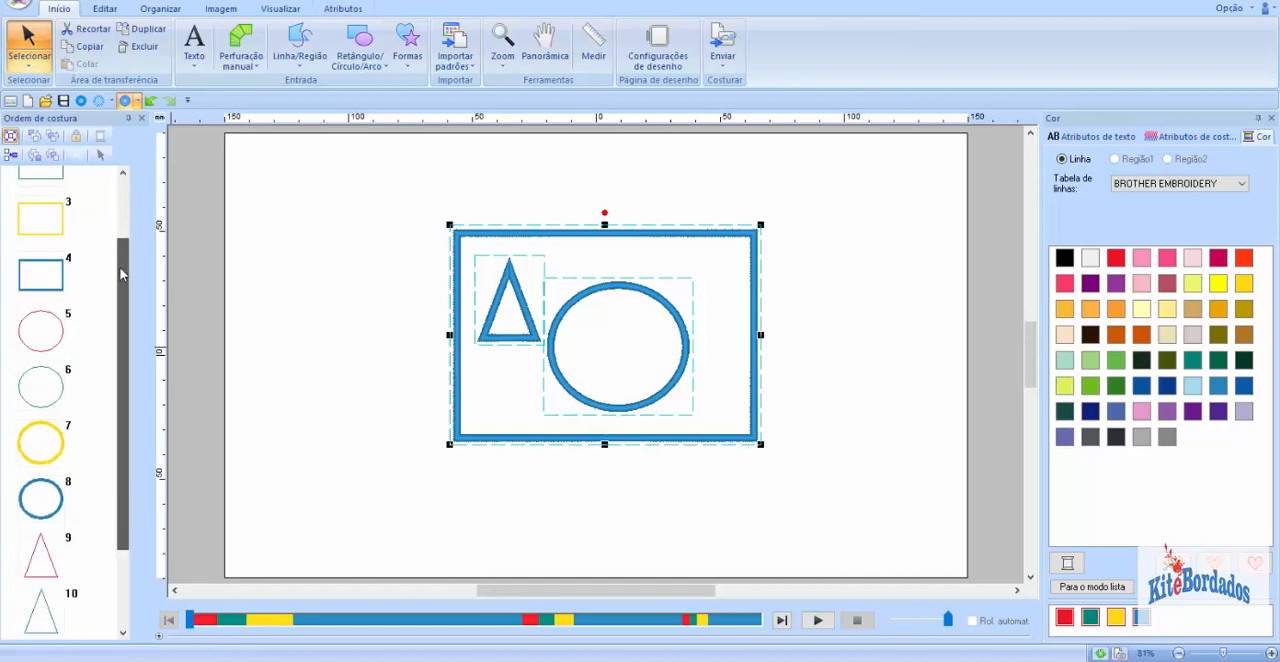
scroll(124, 198, up, 2)
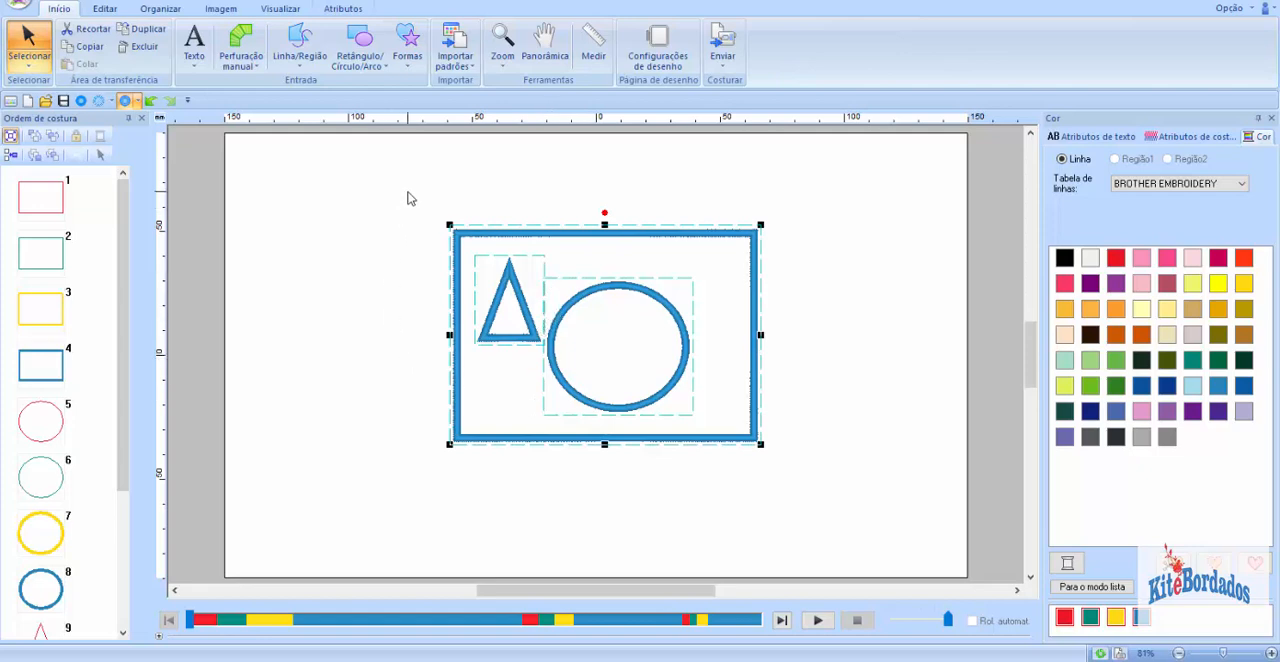
click(384, 281)
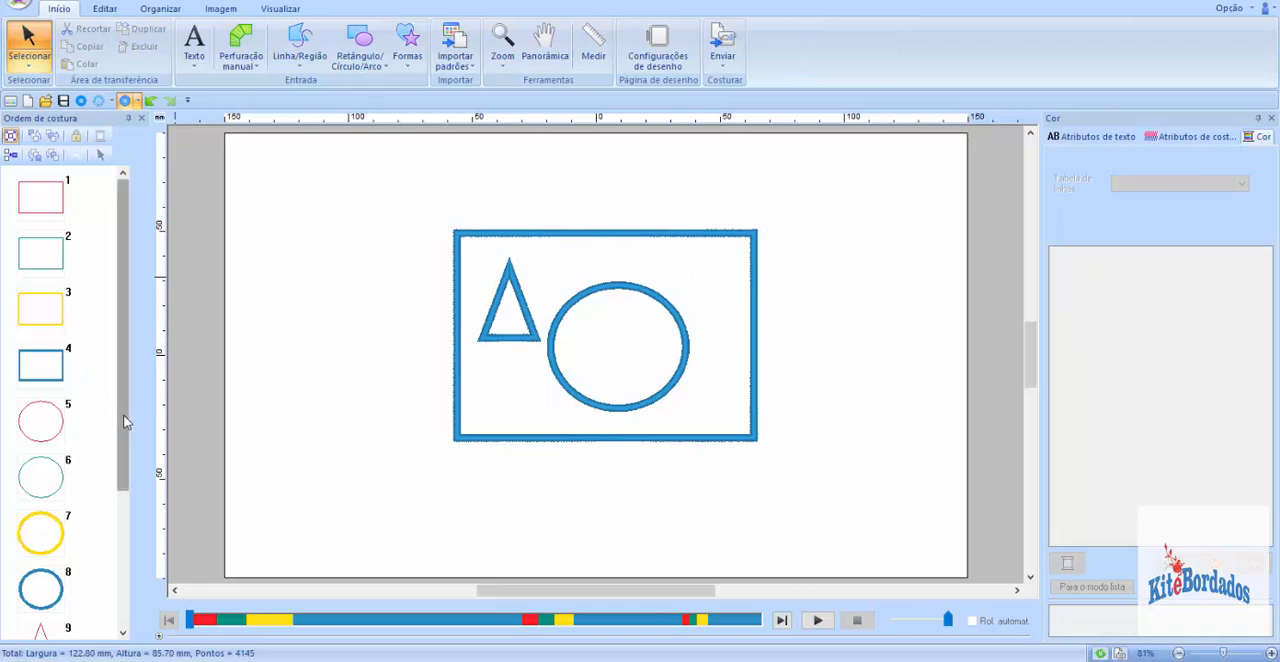
drag(125, 422, 129, 354)
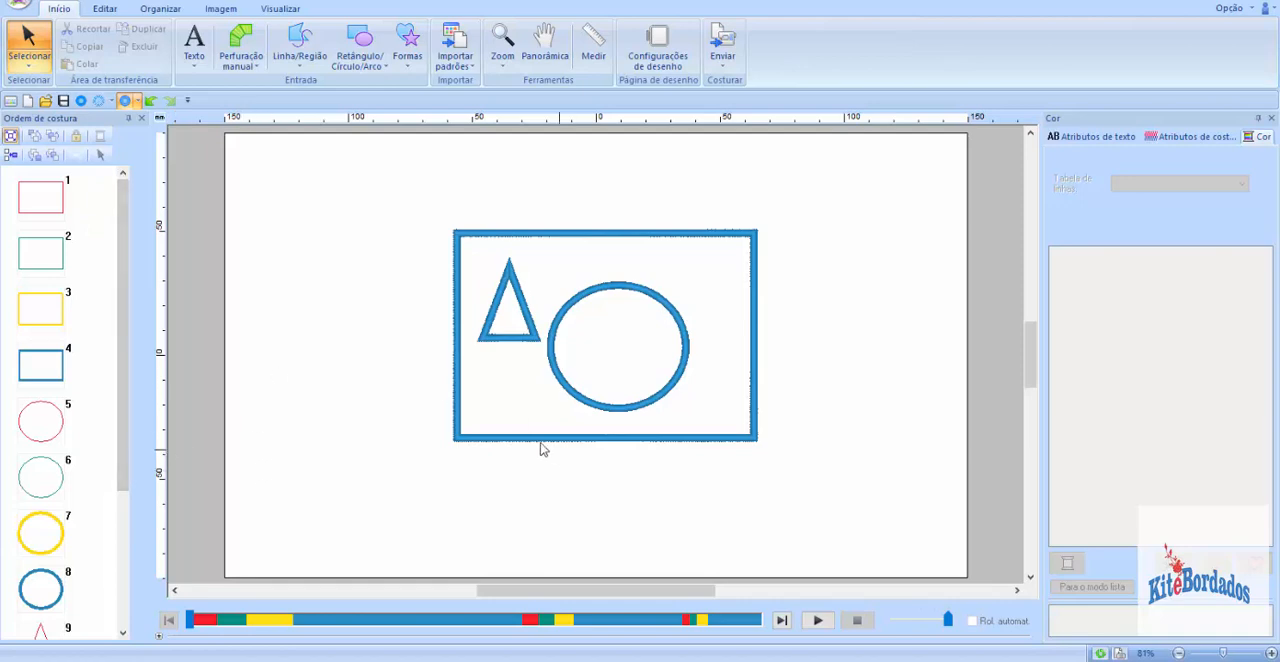
Step: Start a new empty design without saving the changes to the current one
click(20, 4)
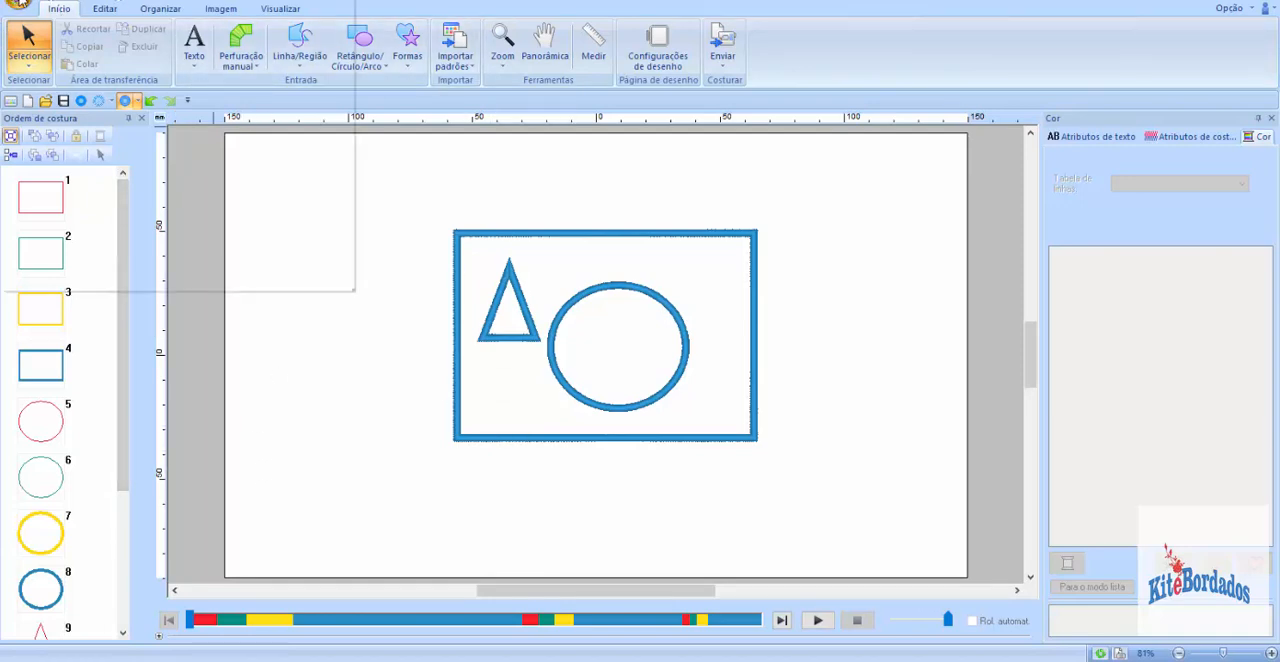
click(42, 42)
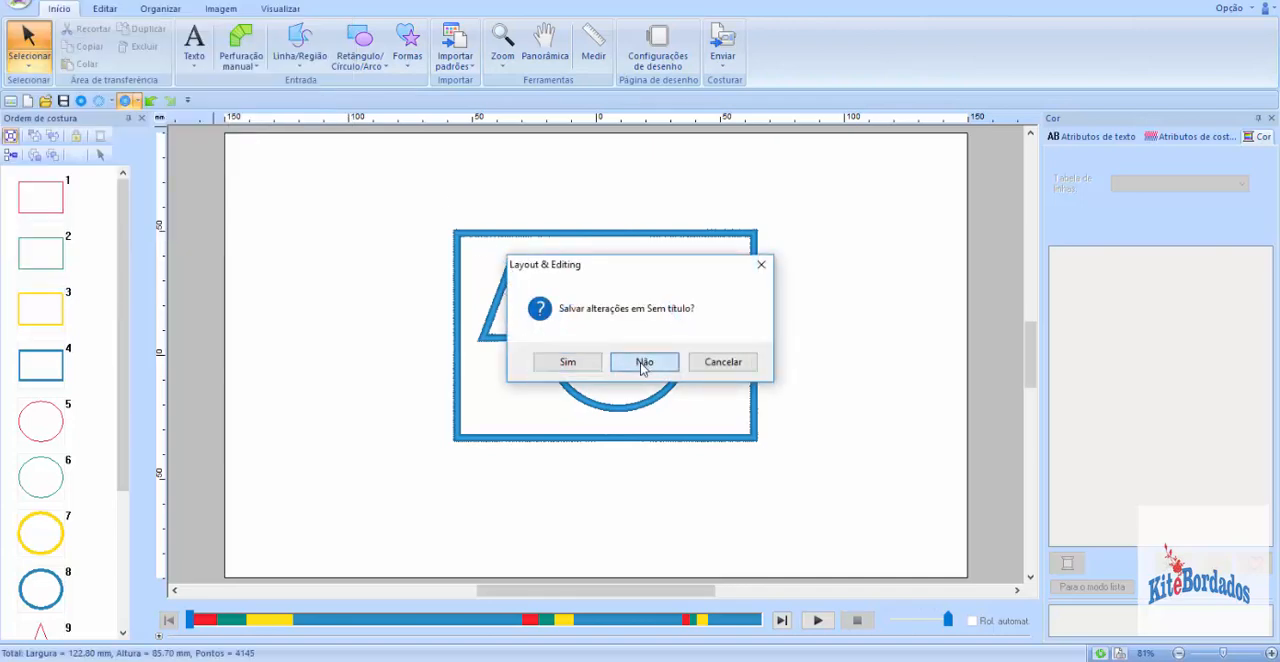
click(643, 365)
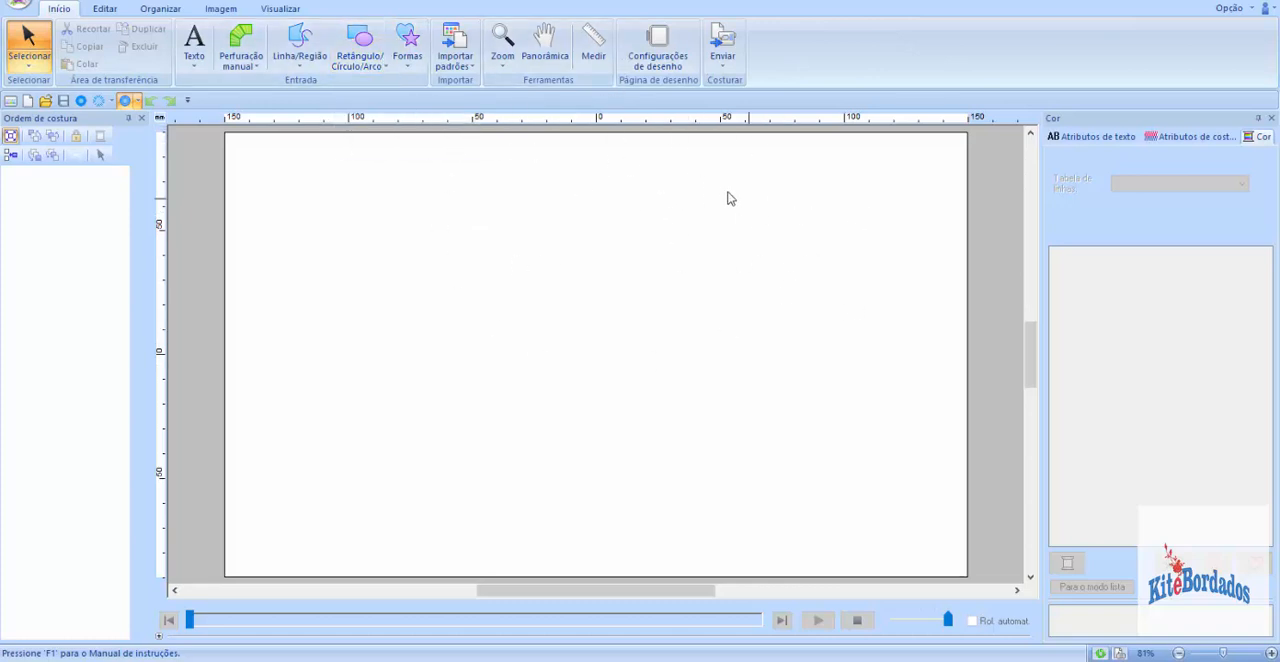
Step: Draw a filled rectangle about 119 mm wide and 85 mm high in the middle of the page
click(359, 60)
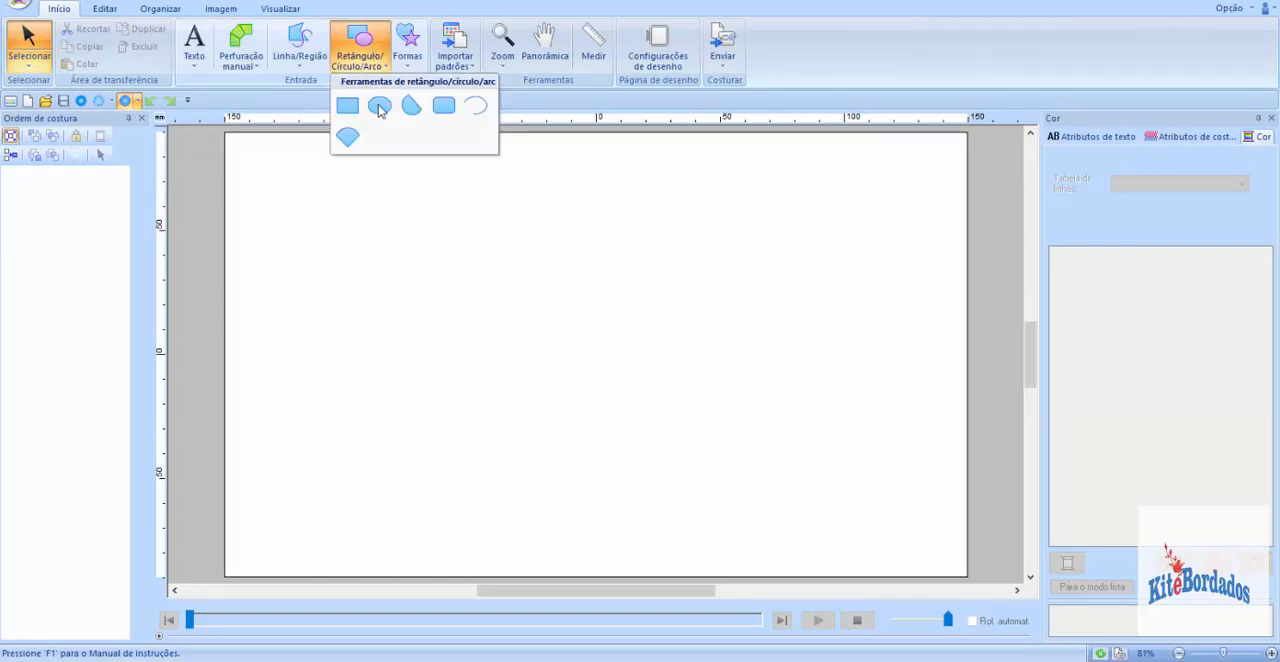
click(348, 110)
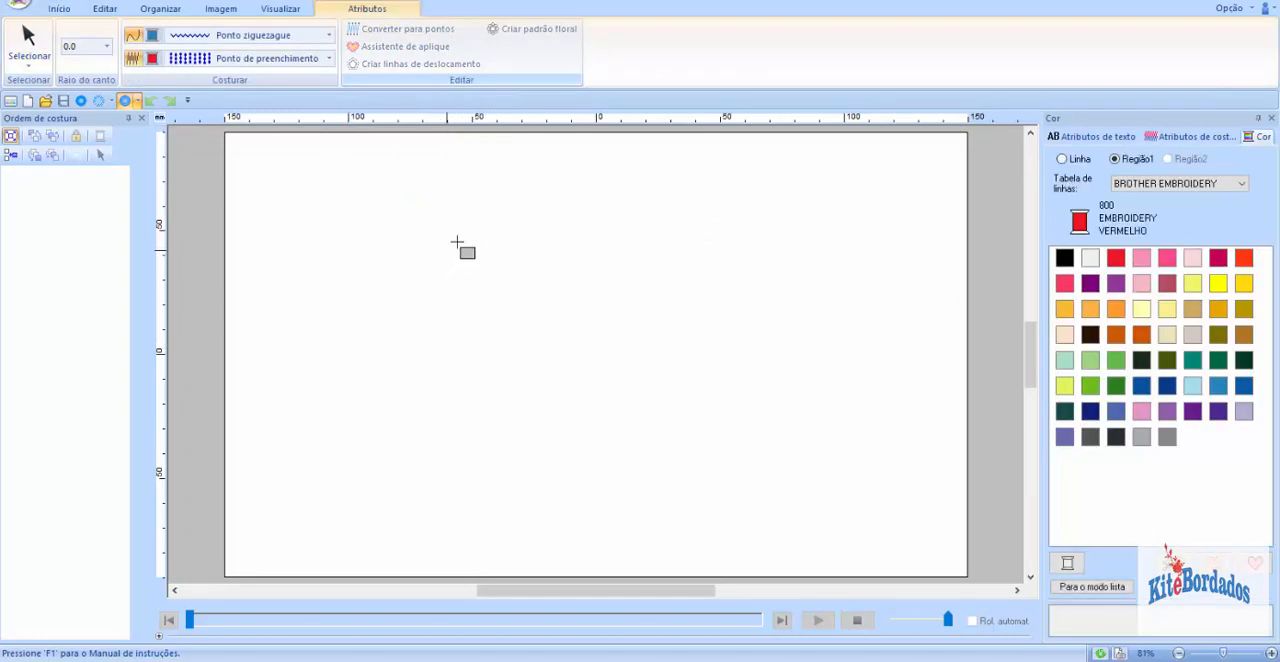
drag(461, 234, 757, 446)
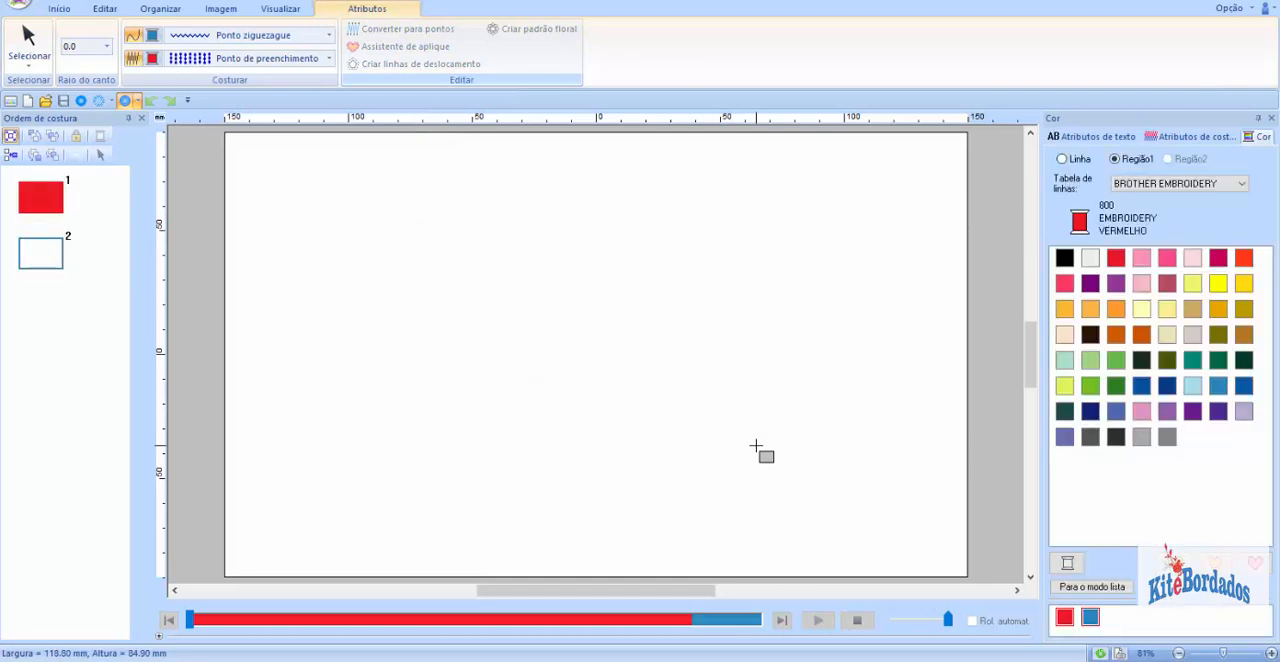
Step: Draw a triangle about 72 mm wide and 63 mm high overlapping the rectangle's upper edge
click(59, 8)
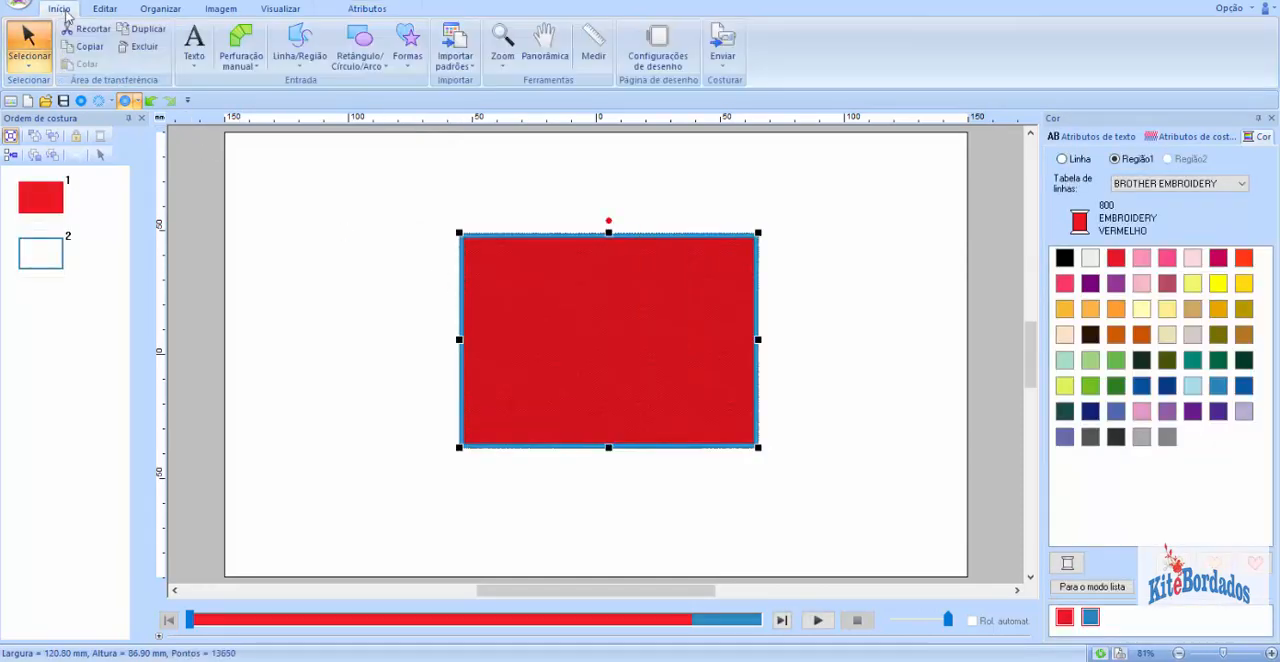
click(362, 42)
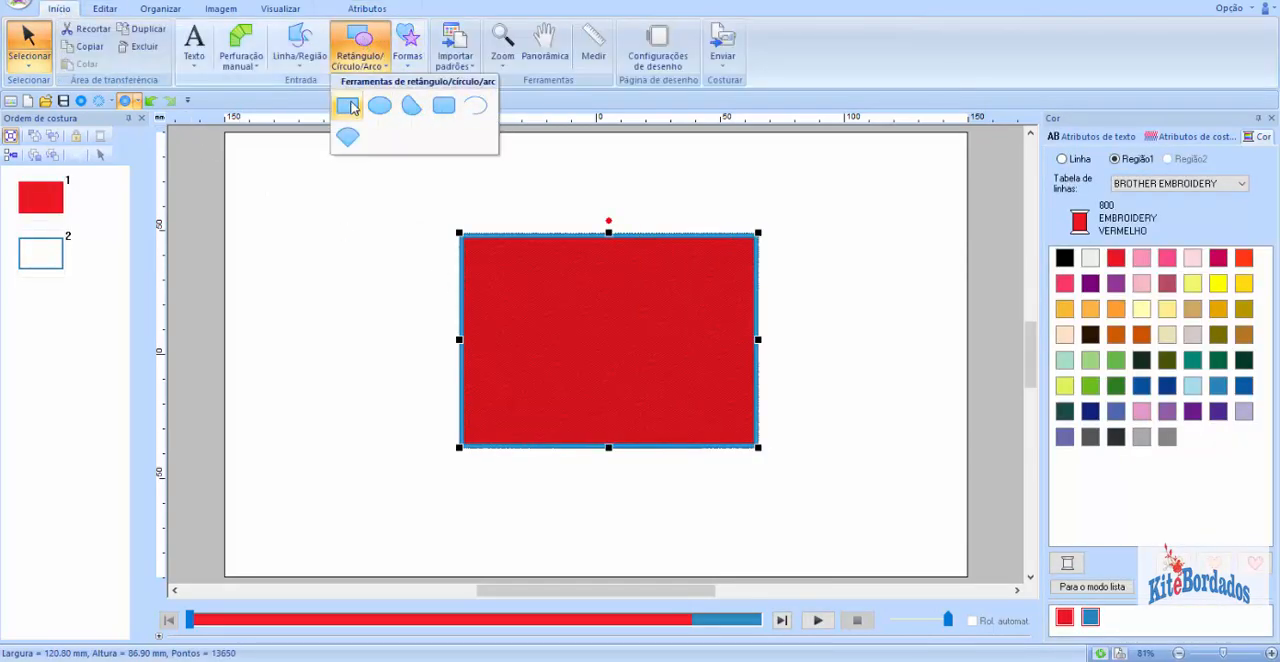
click(411, 42)
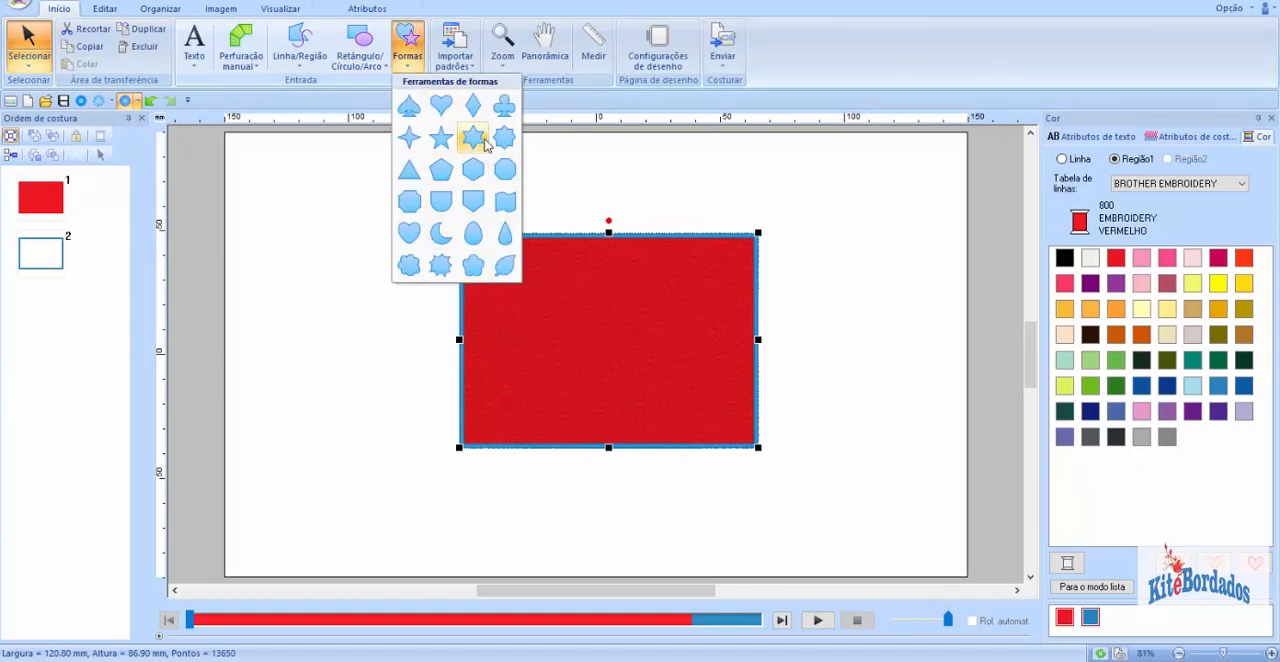
click(411, 172)
drag(538, 186, 708, 334)
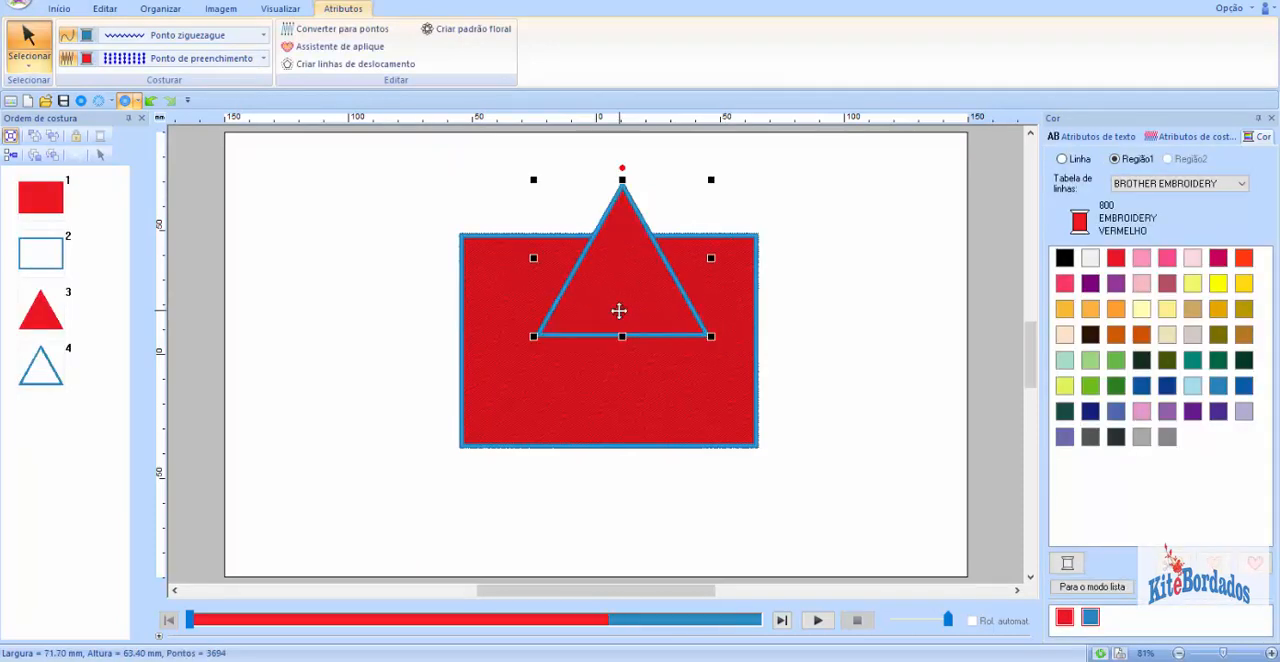
Step: Set the triangle's fill to dark brown 058 and move it slightly left and down over the rectangle's upper edge
click(1090, 336)
click(1090, 337)
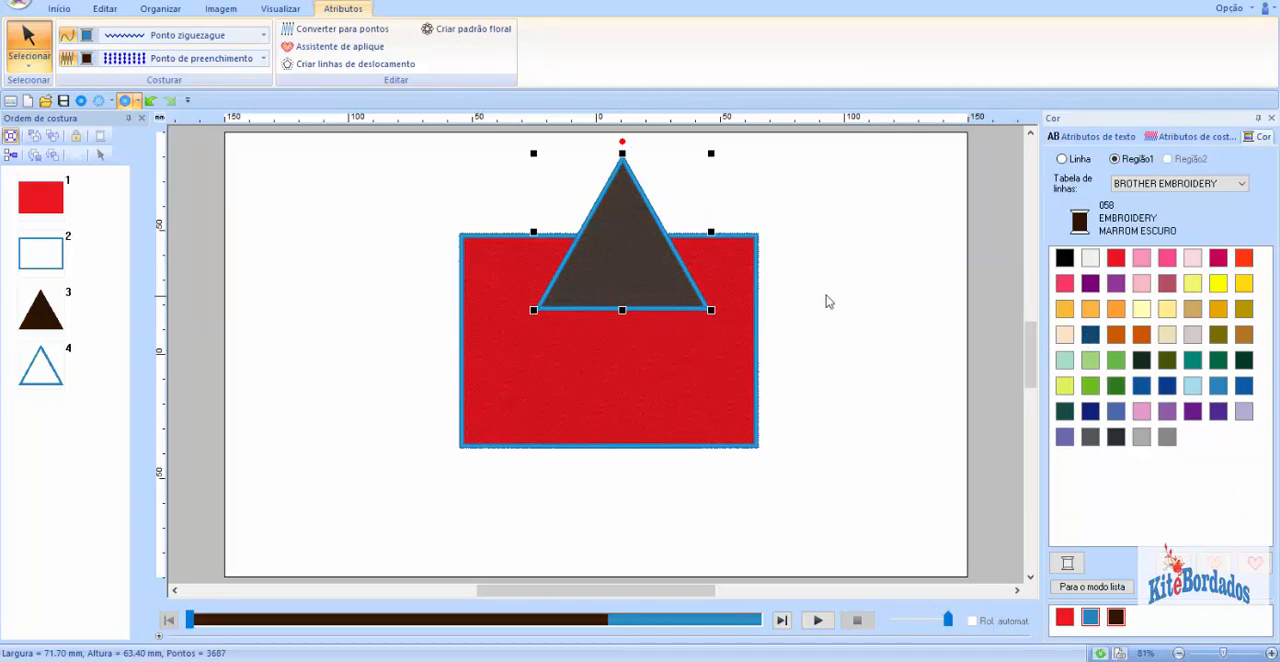
click(860, 309)
click(634, 284)
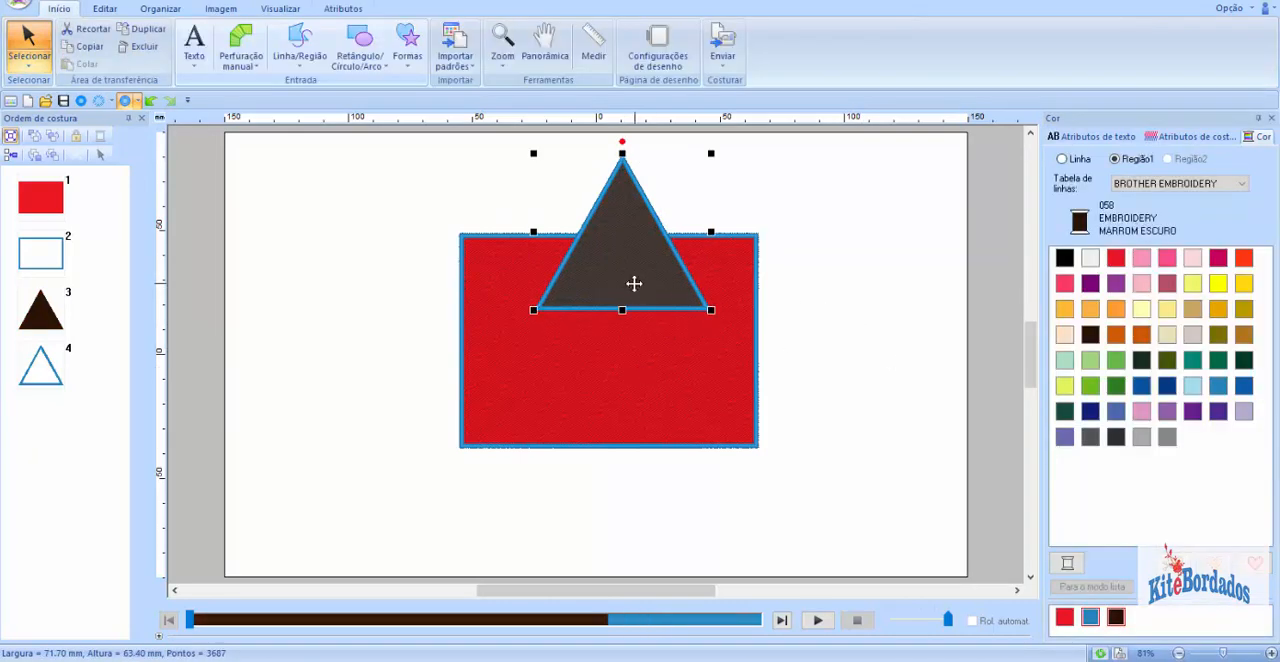
drag(634, 284, 530, 357)
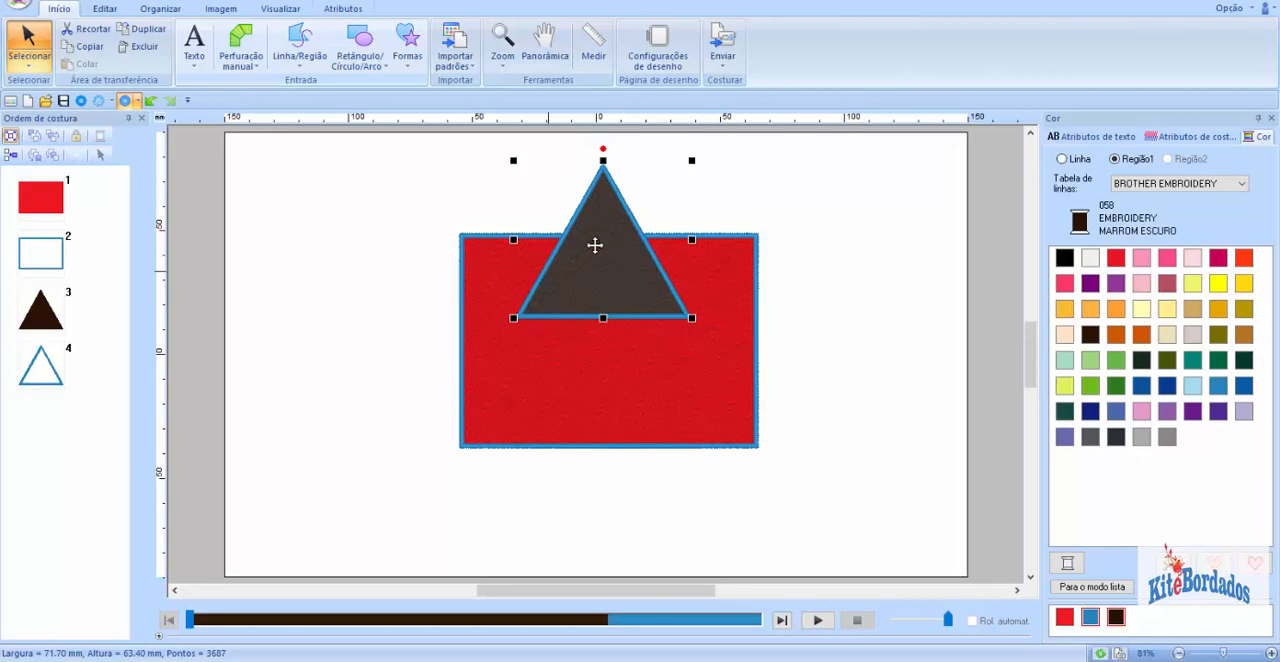
Step: Select the rectangle alone and both overlapping shapes together to examine the arrangement, and clear the selection
click(695, 347)
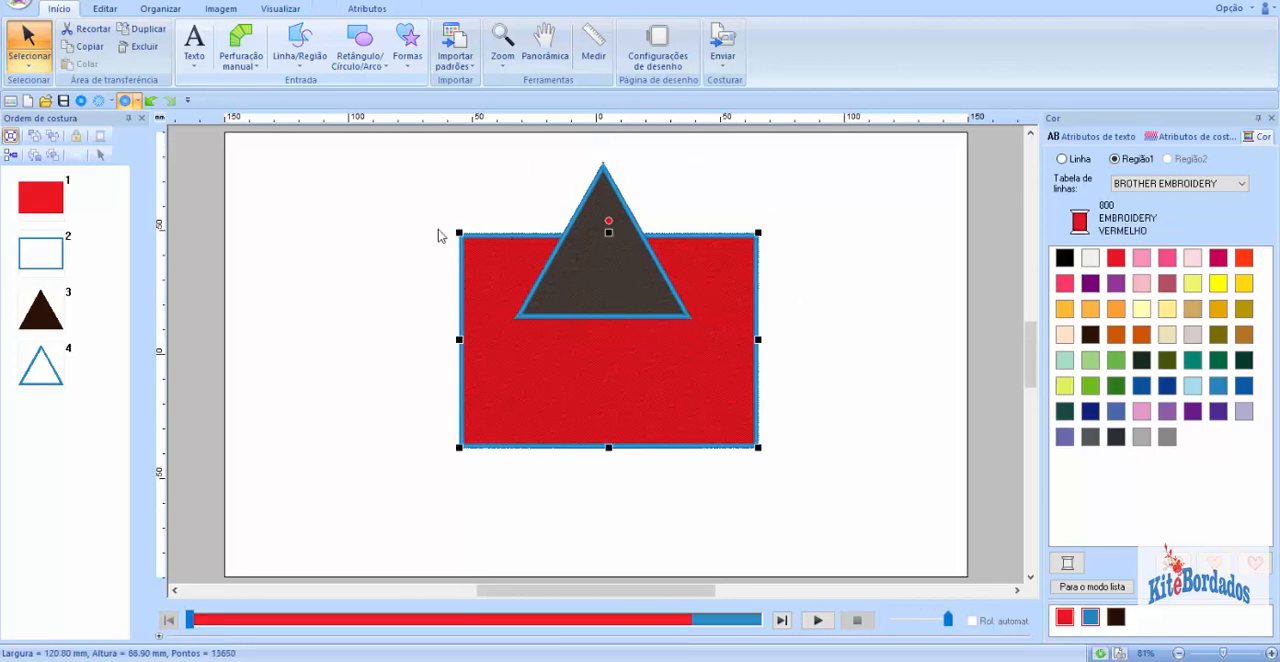
click(391, 220)
drag(399, 168, 826, 507)
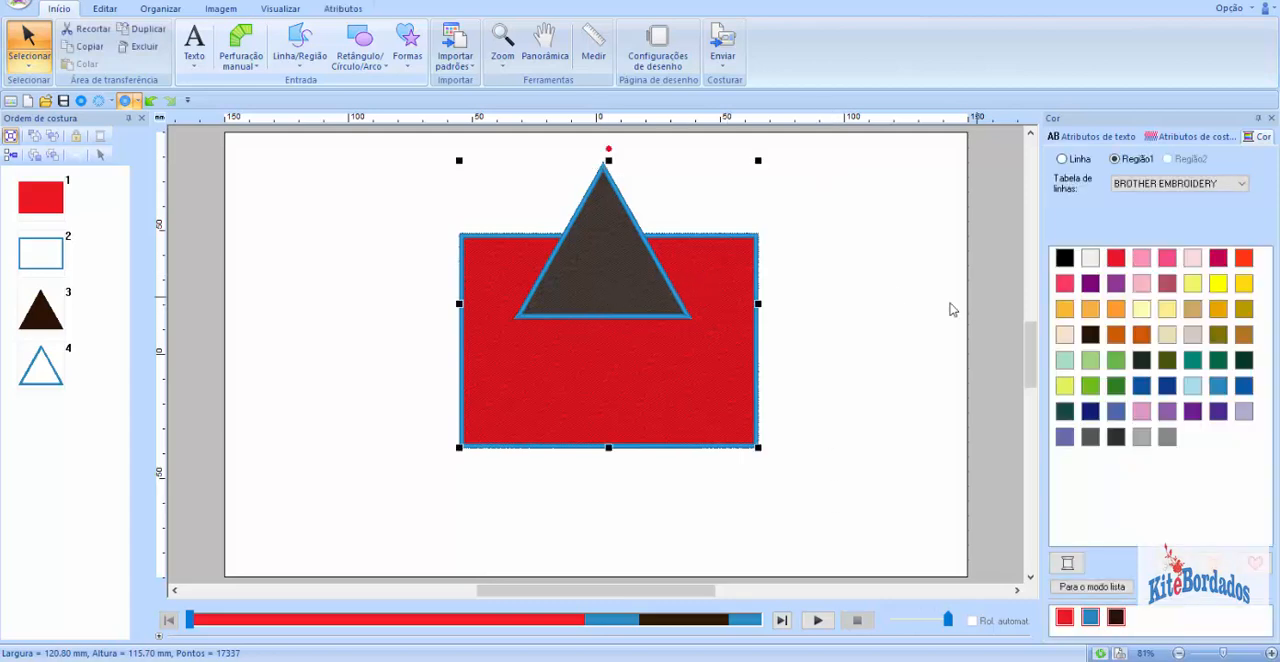
click(843, 270)
drag(410, 147, 858, 486)
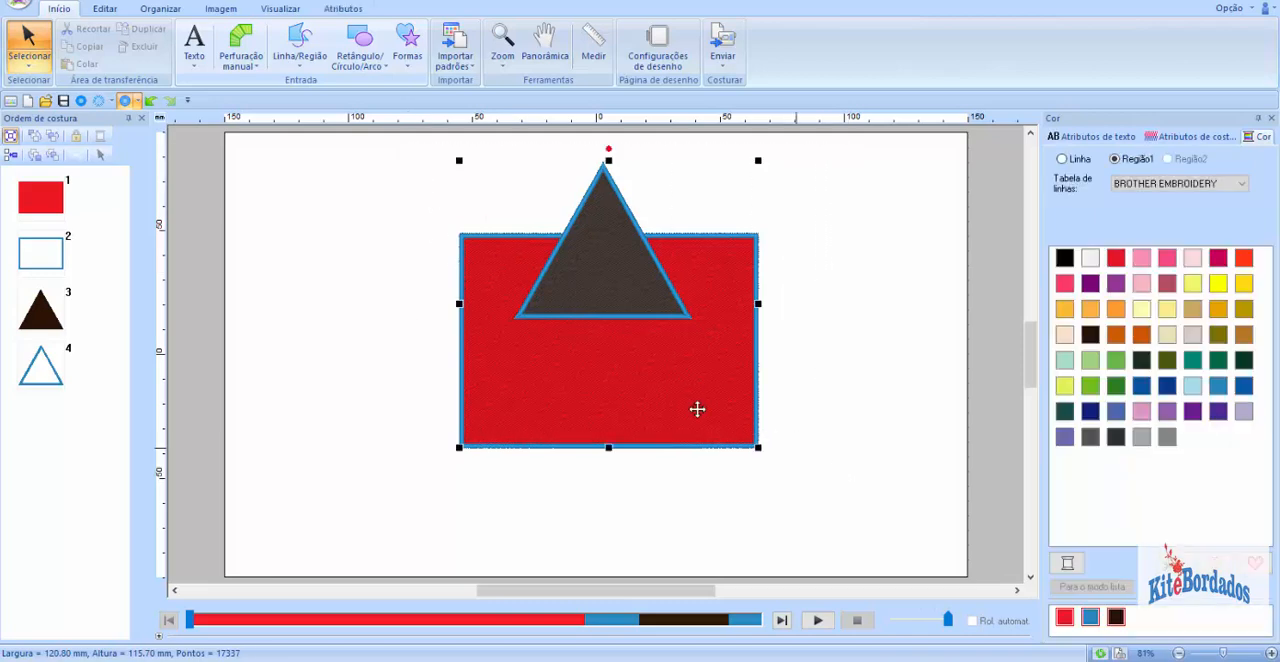
click(319, 327)
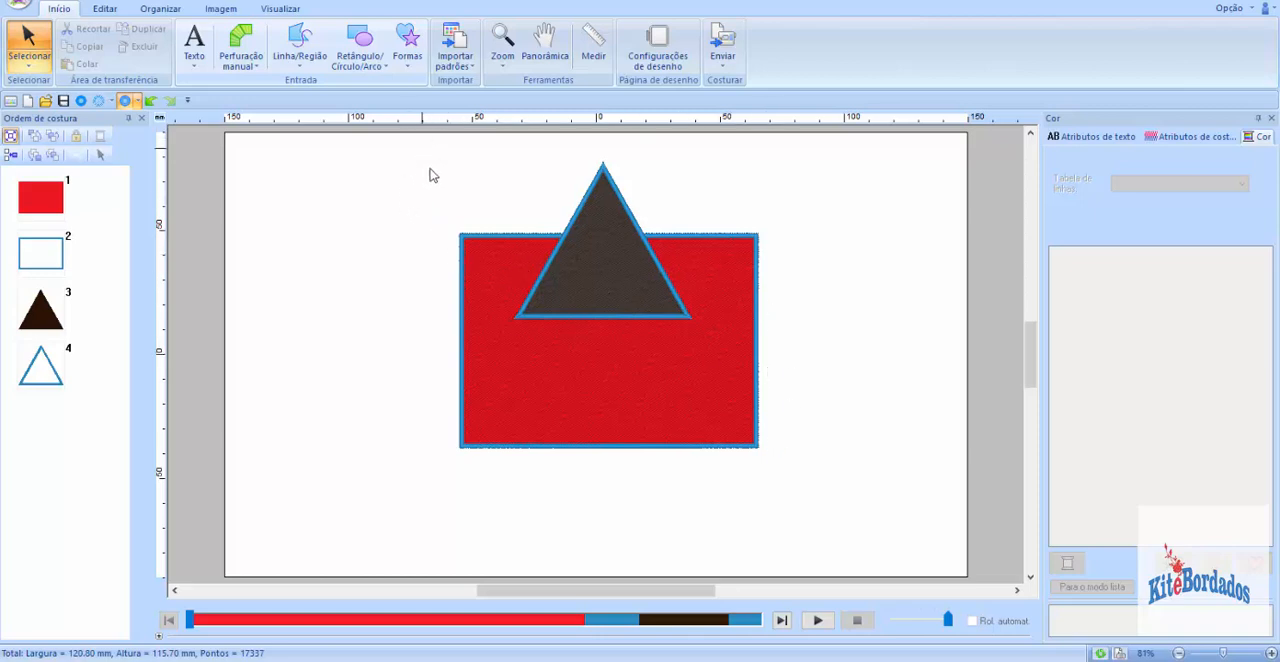
Step: Select both overlapping shapes together and the rectangle on its own to compare what each selection covers, and clear the selection
drag(421, 148, 808, 532)
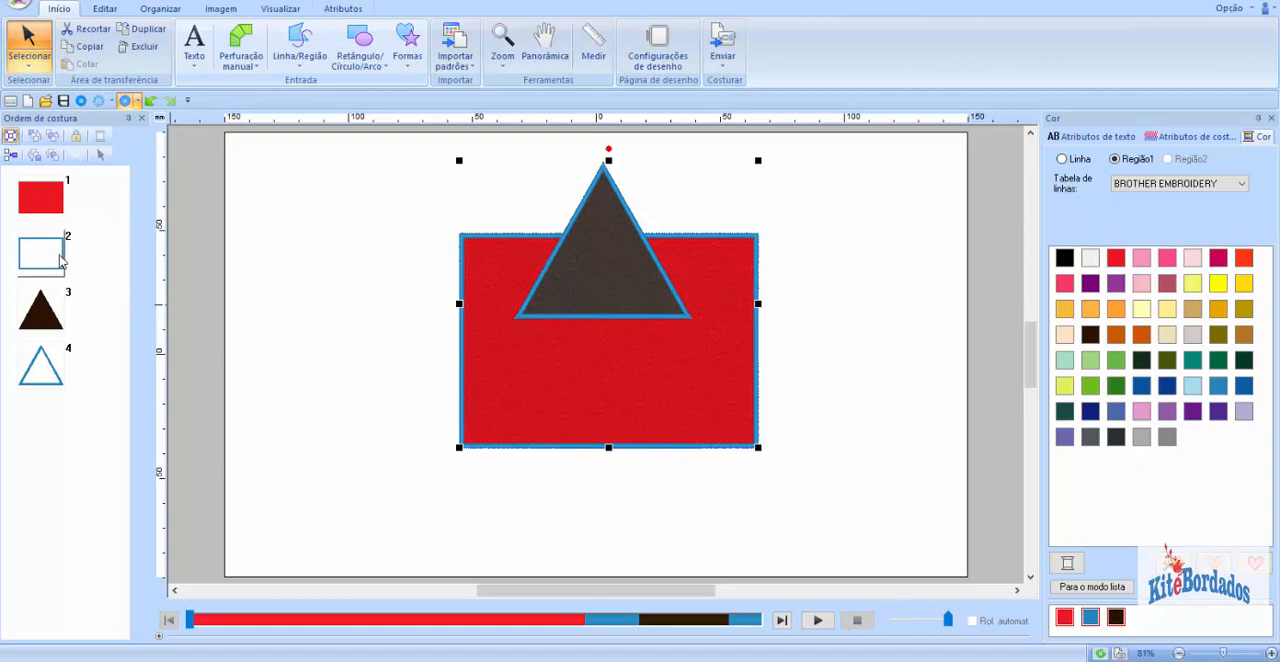
click(321, 362)
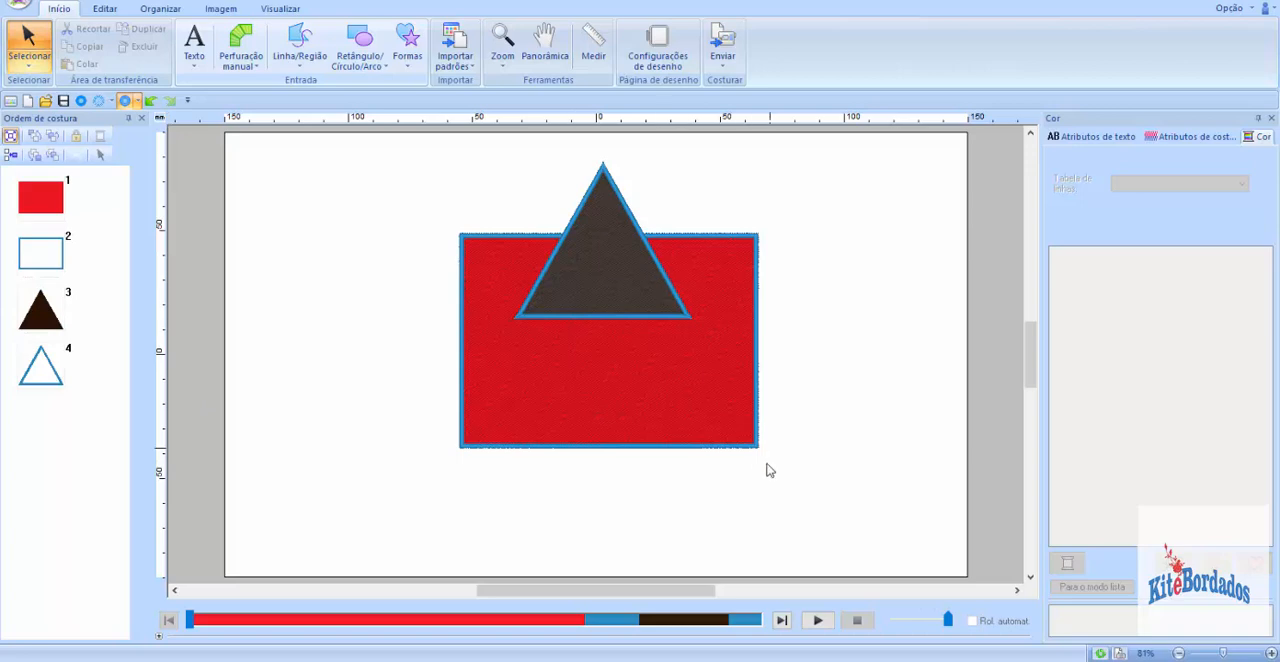
click(589, 263)
click(518, 400)
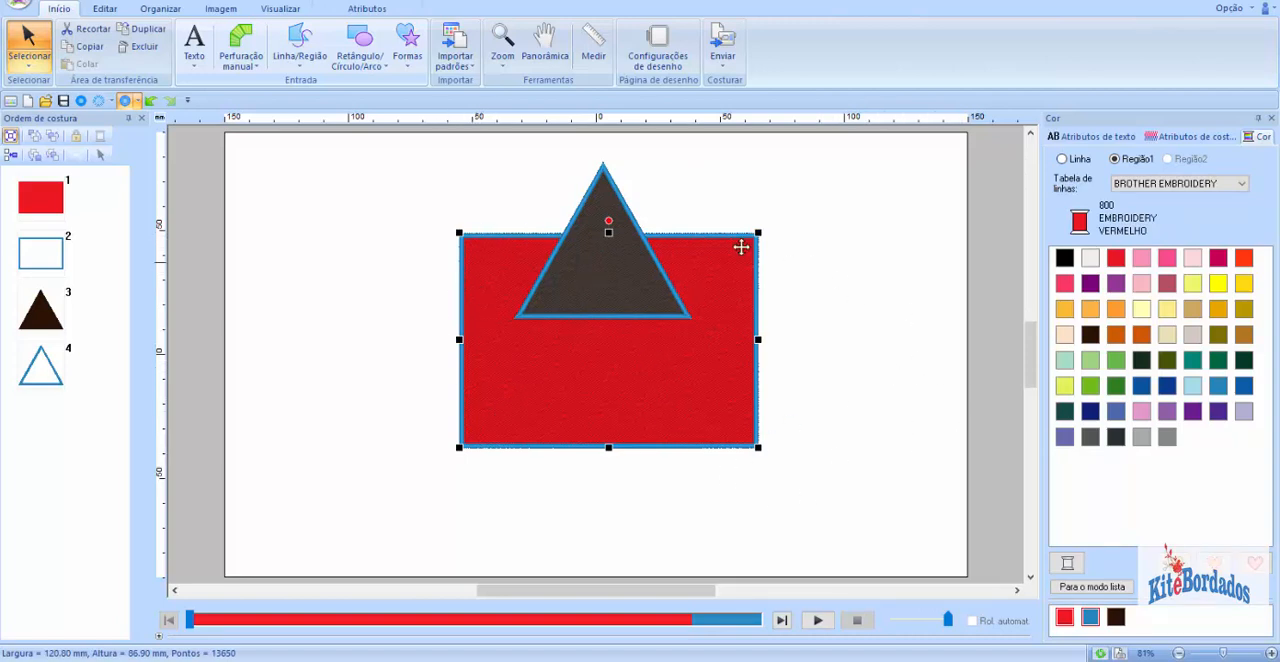
click(900, 251)
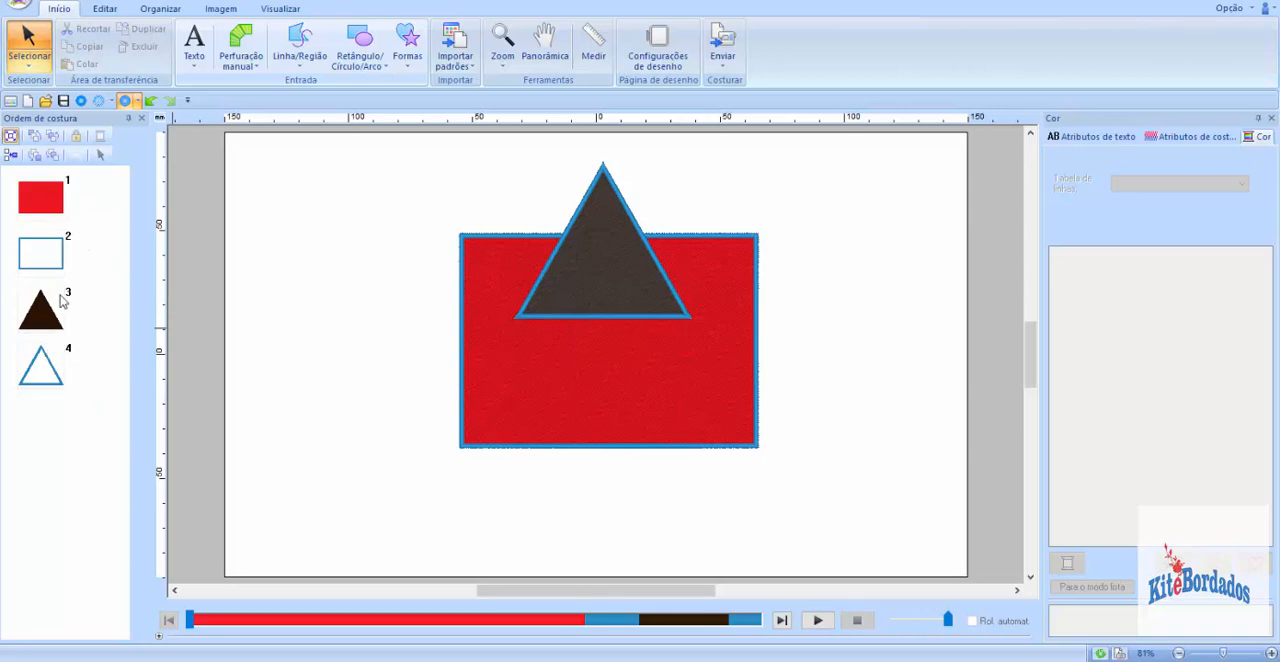
Step: Move the dark brown triangle fill to first place in the sewing order, beneath the red rectangle, and select the rectangle
drag(38, 320, 42, 193)
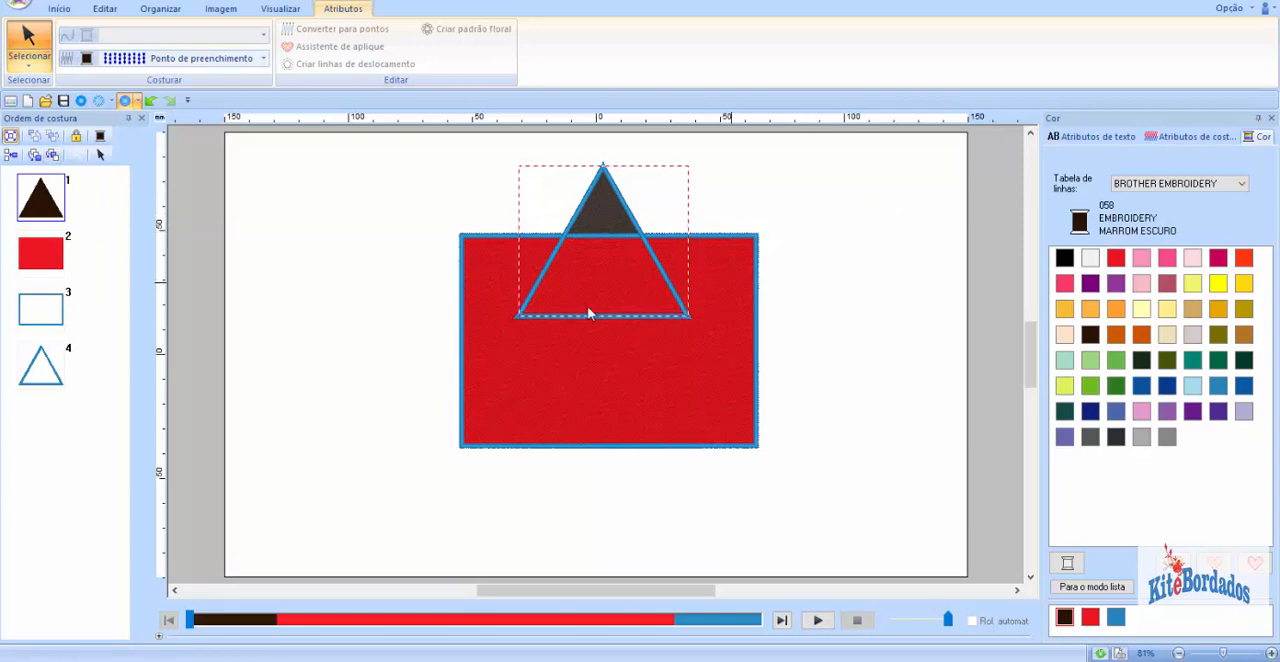
click(395, 156)
click(498, 244)
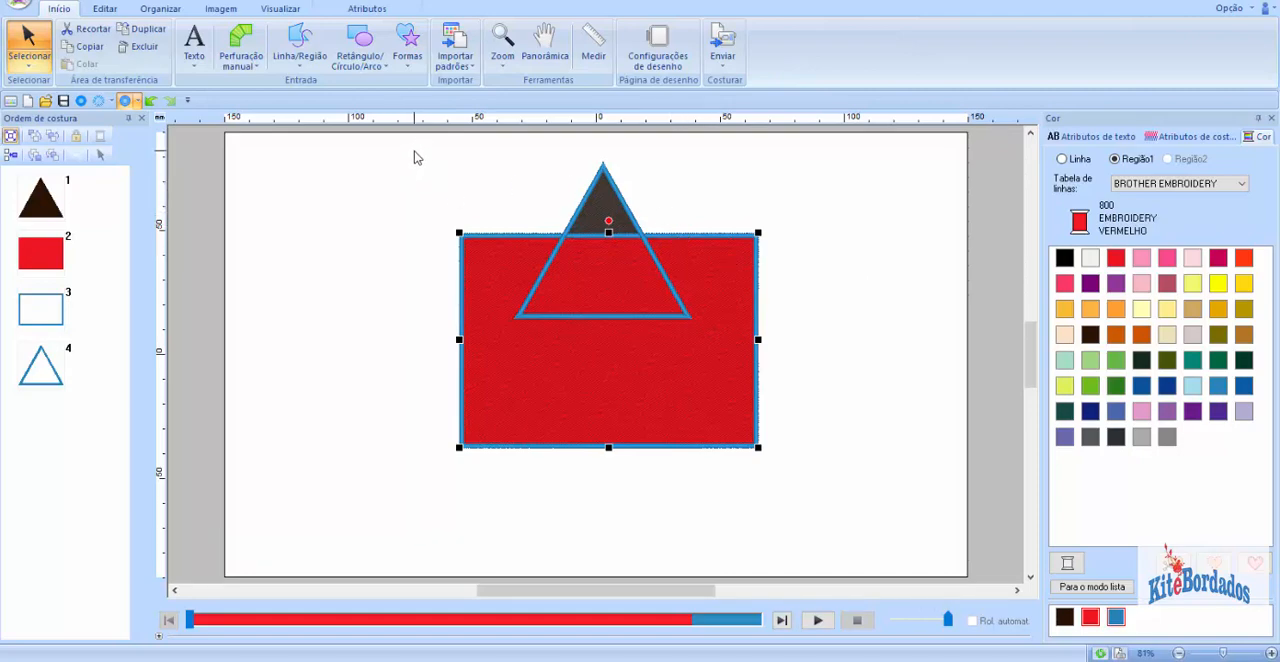
Step: Switch to the PowerPoint presentation and advance from the appliqué groups slide to slide 78 on the petal appliqué
click(945, 660)
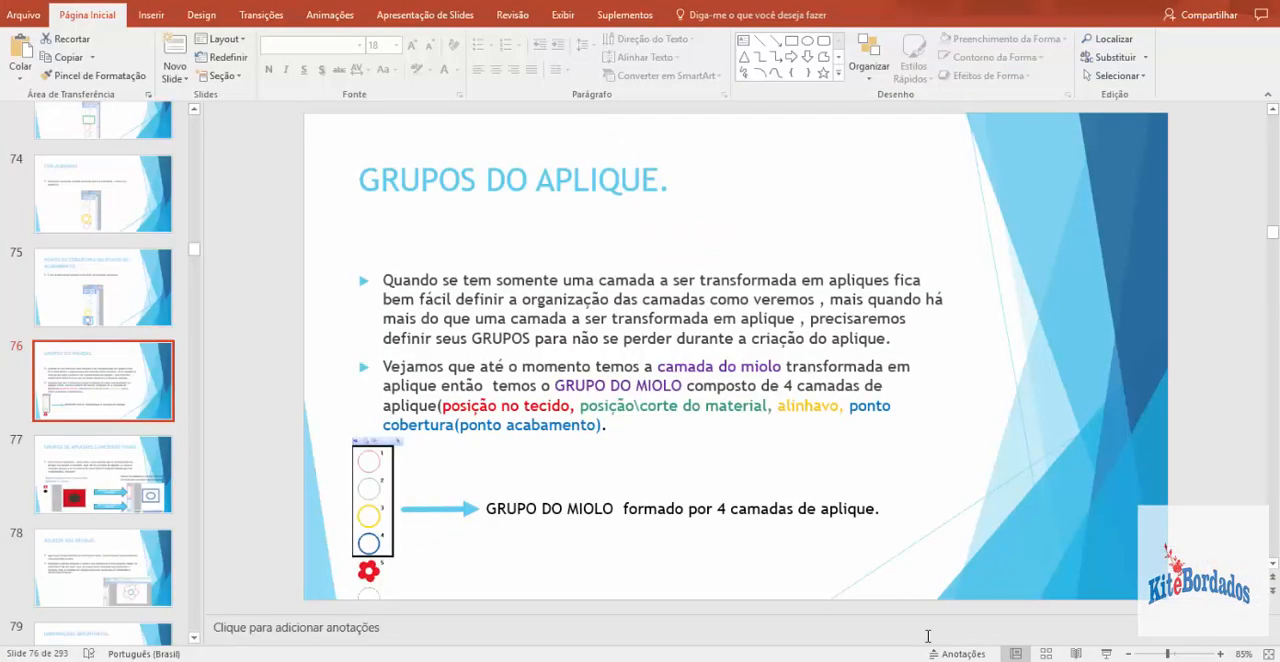
scroll(601, 465, down, 1)
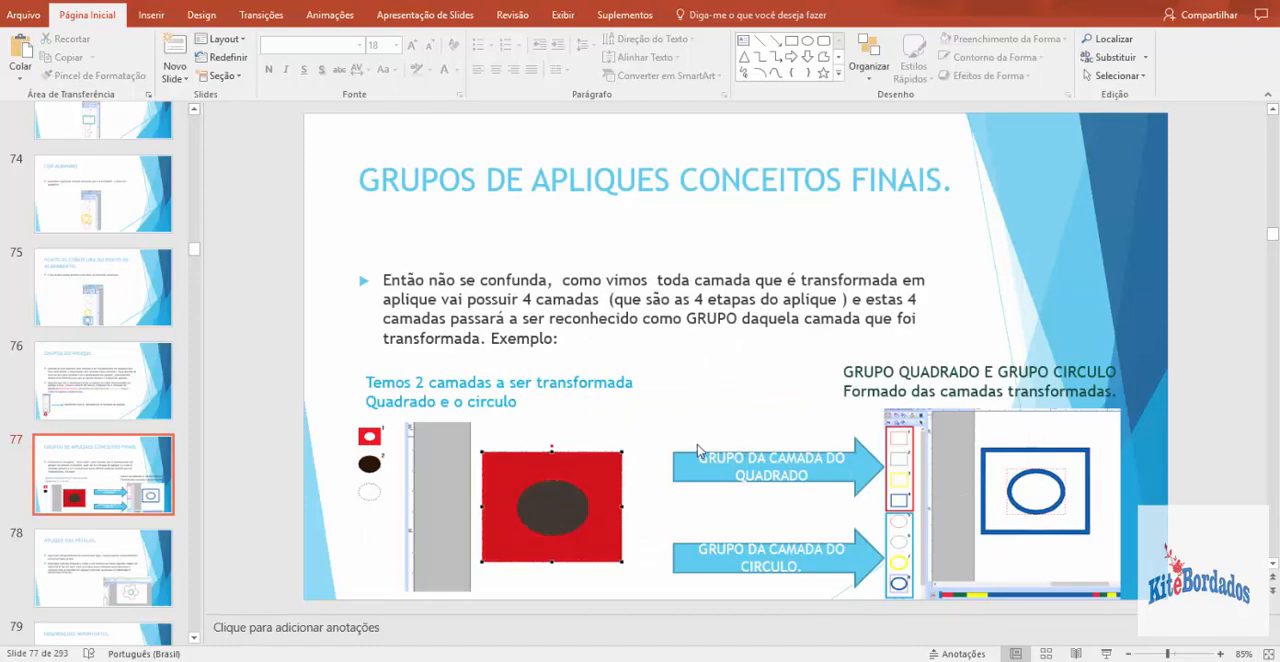
scroll(606, 413, down, 1)
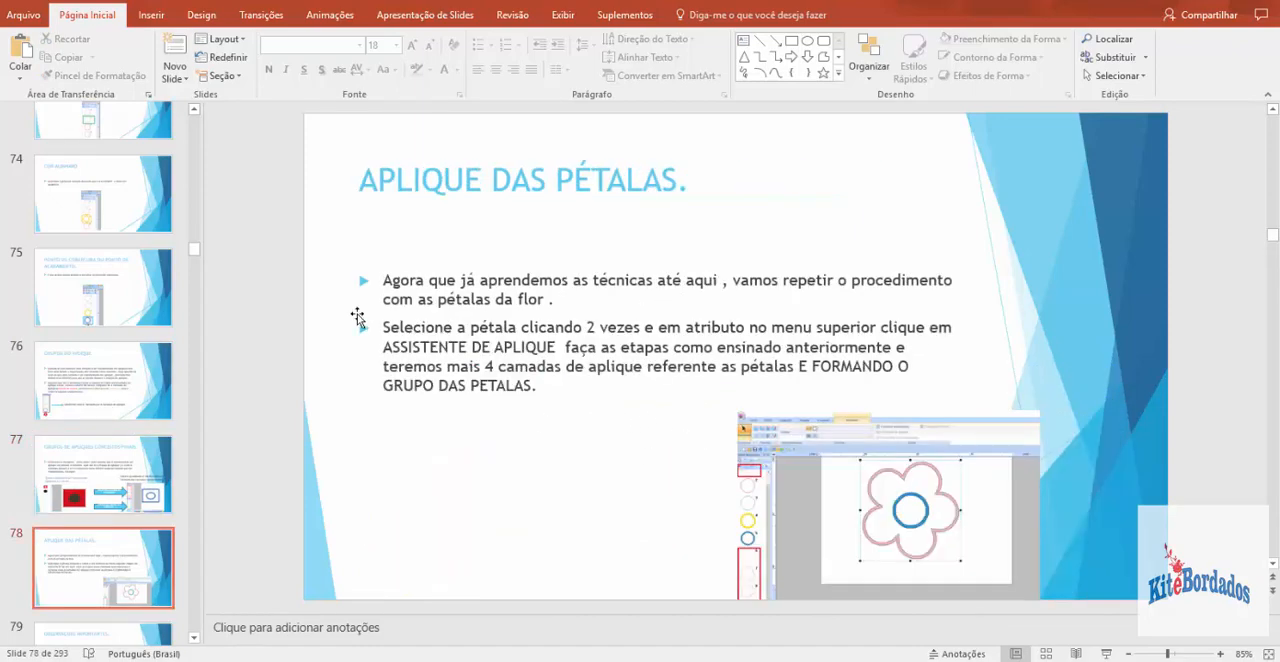